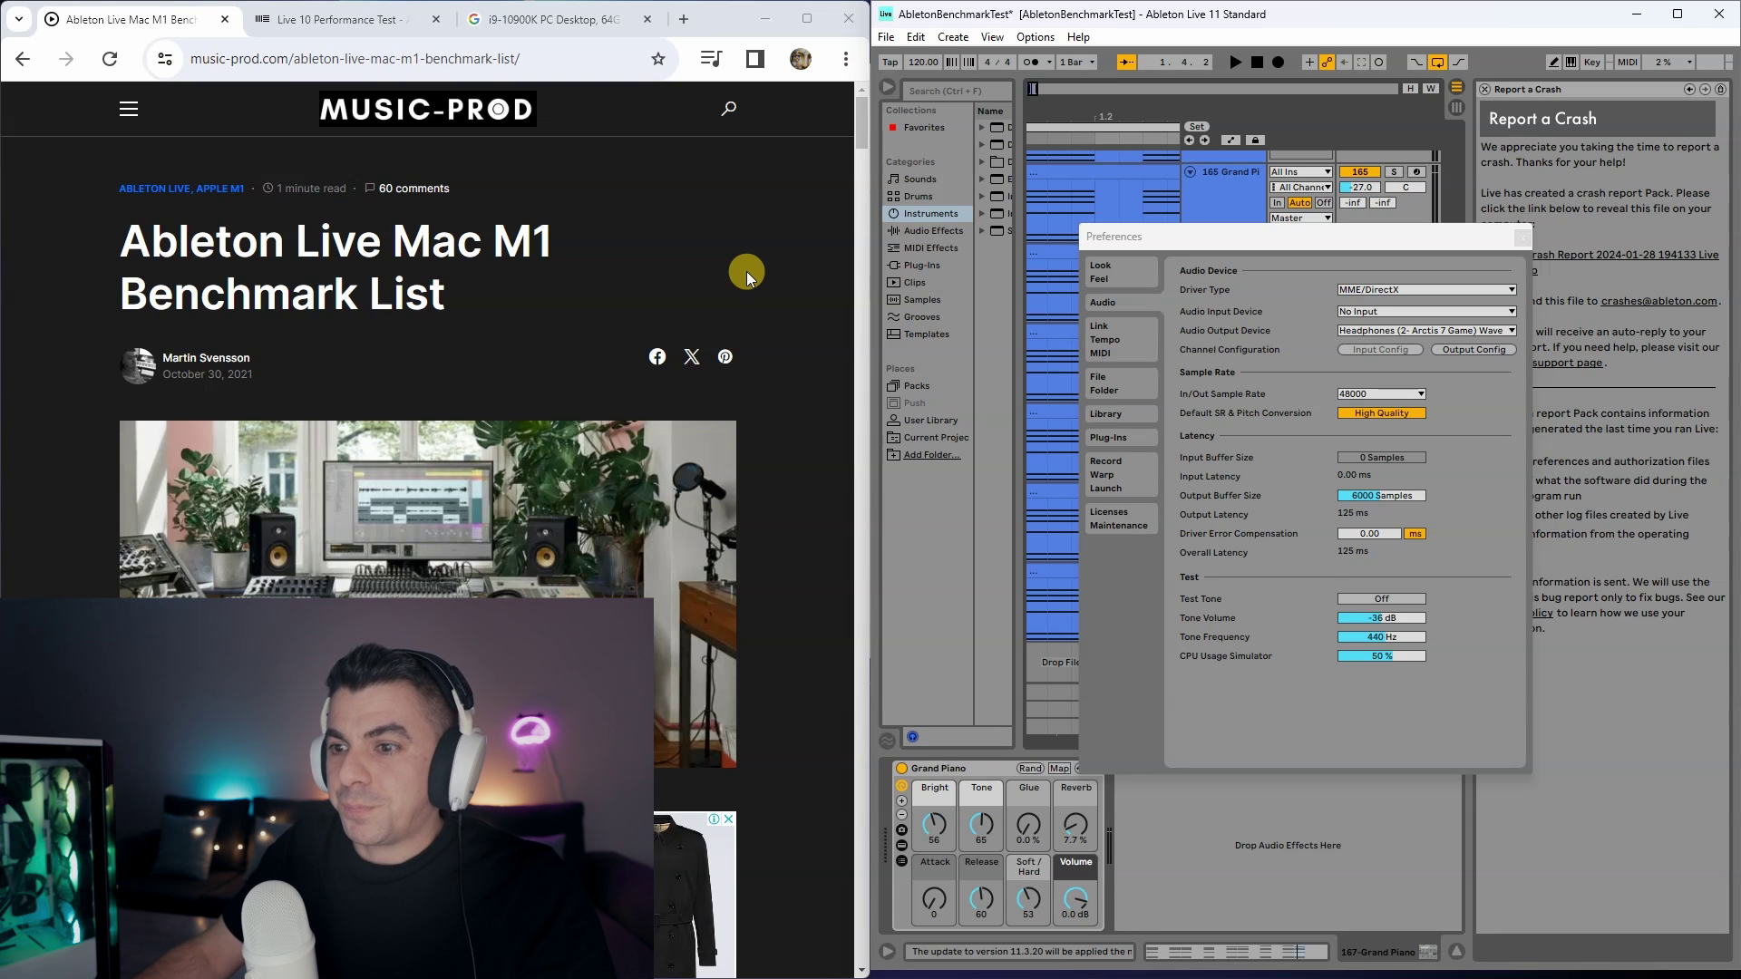
- Close Live's audio Preferences (48000 Hz, 6000-sample buffer) to reveal Grand Piano tracks up to 170
scroll(748, 270, "down", 10)
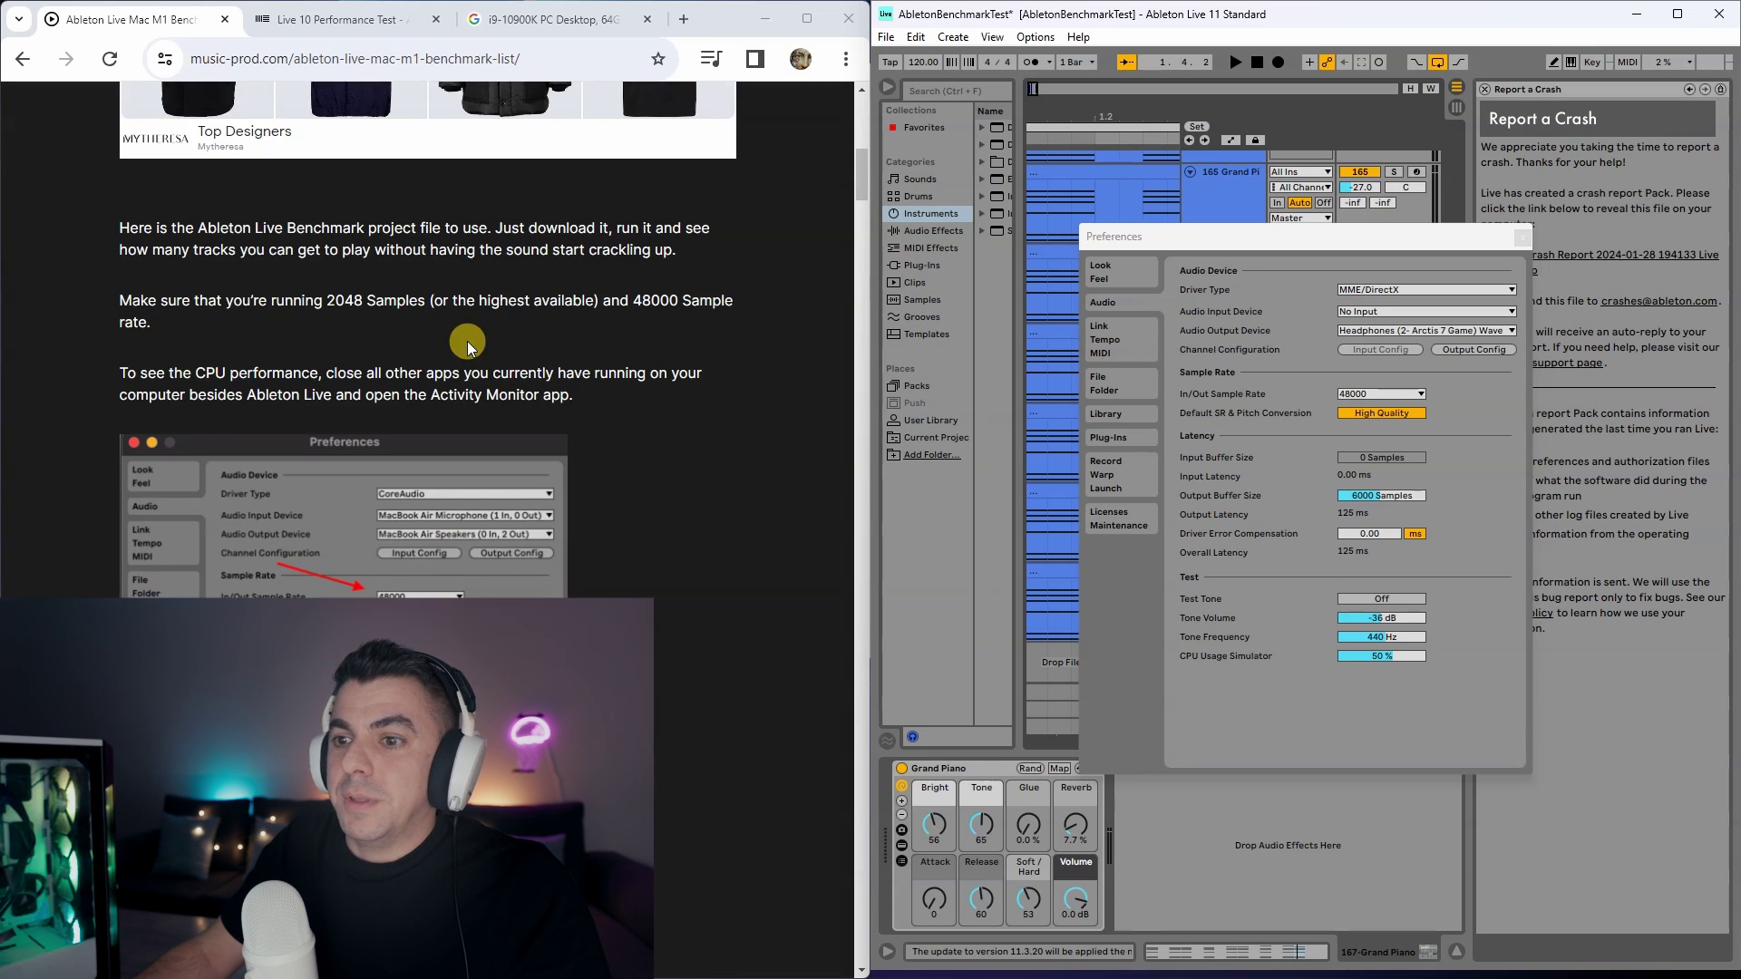
scroll(453, 363, "down", 1)
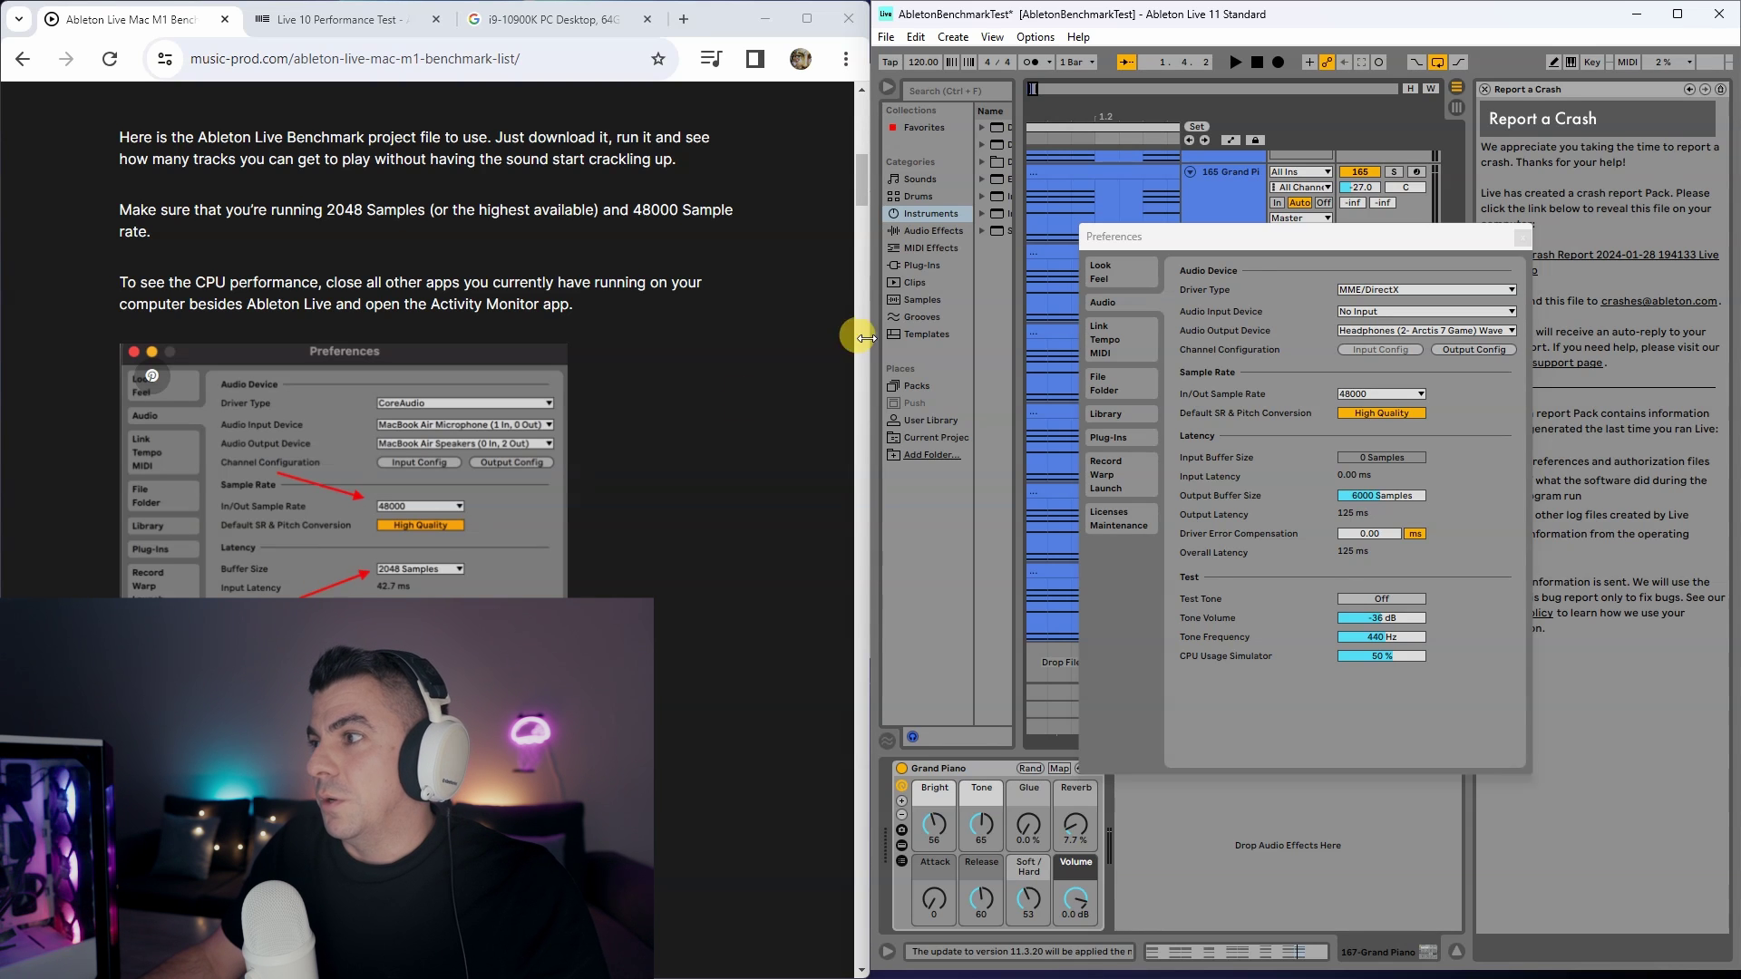
left_click(1522, 239)
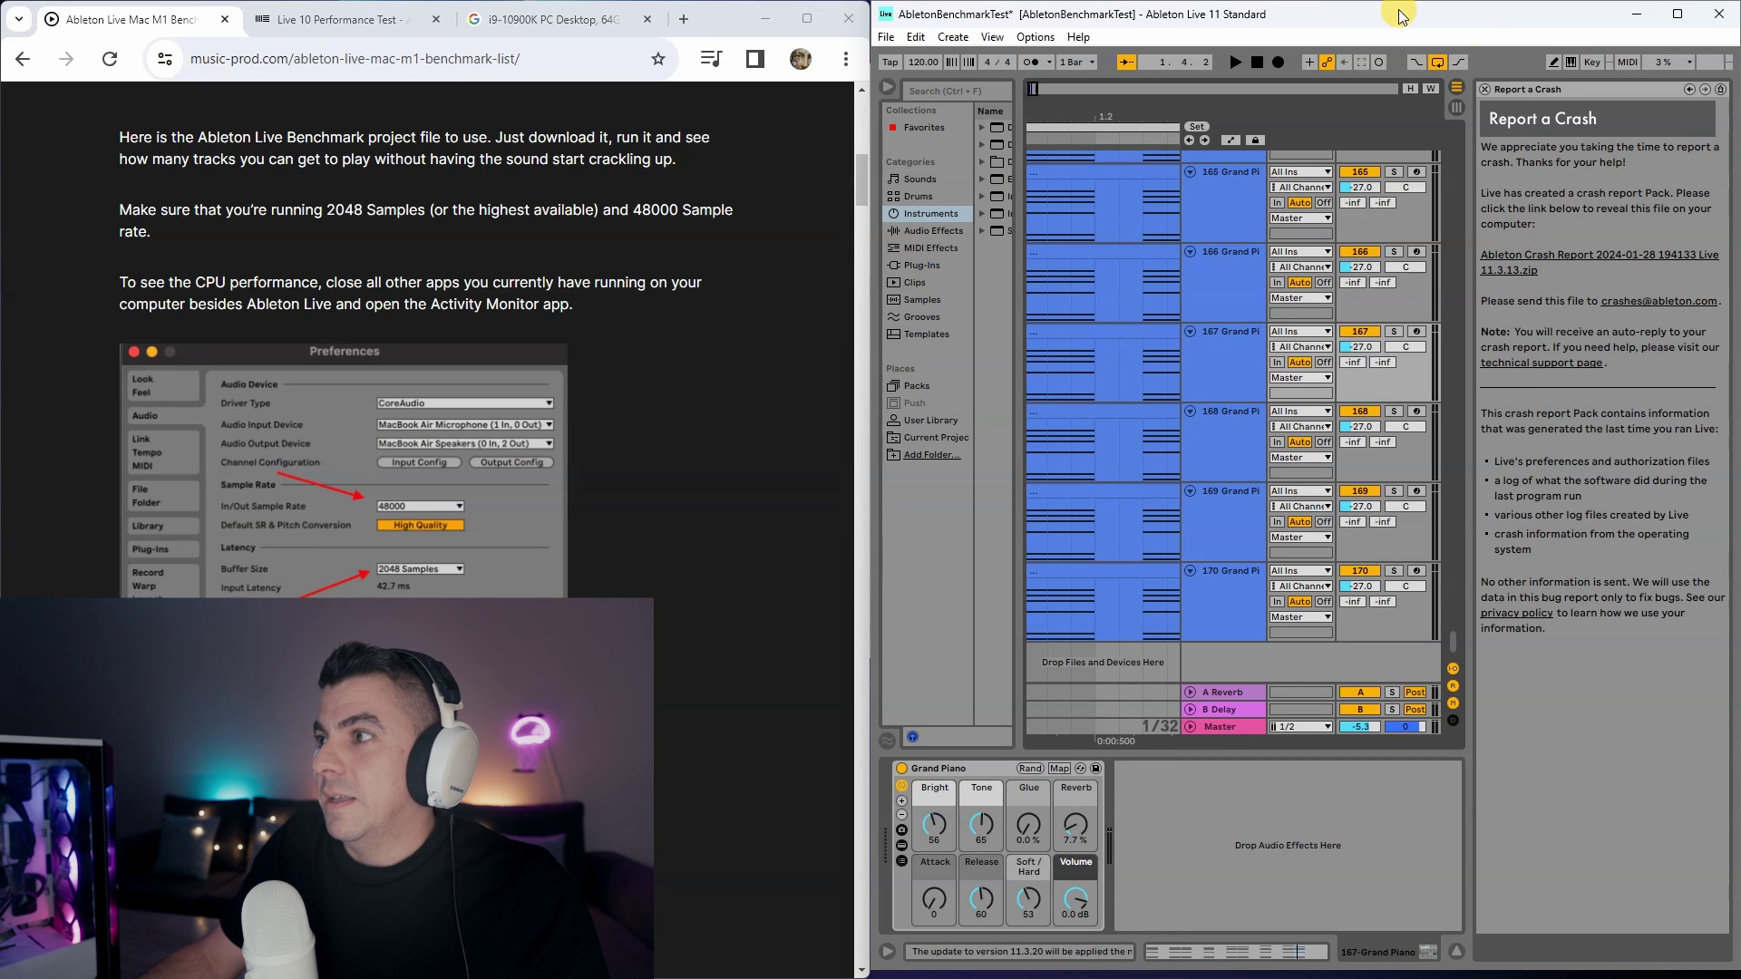
- Maximize the Live window and play the set from the song start, with track 169 selected
left_click_drag(1397, 15, 1048, 3)
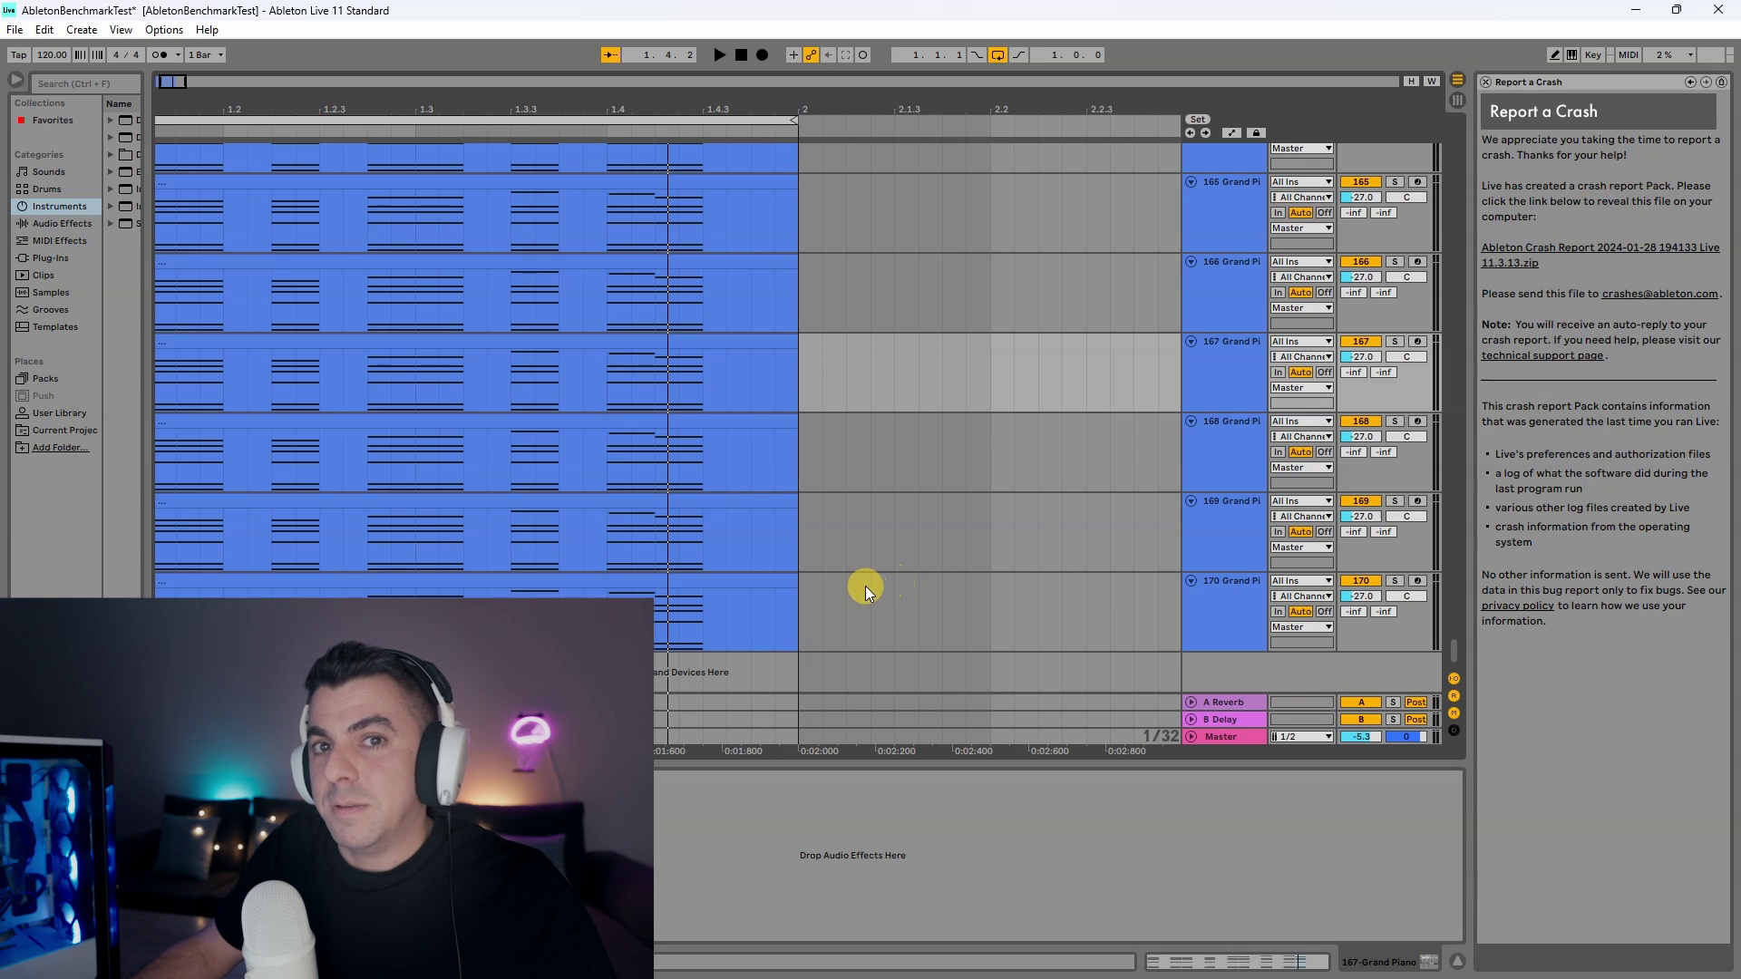
left_click(606, 524)
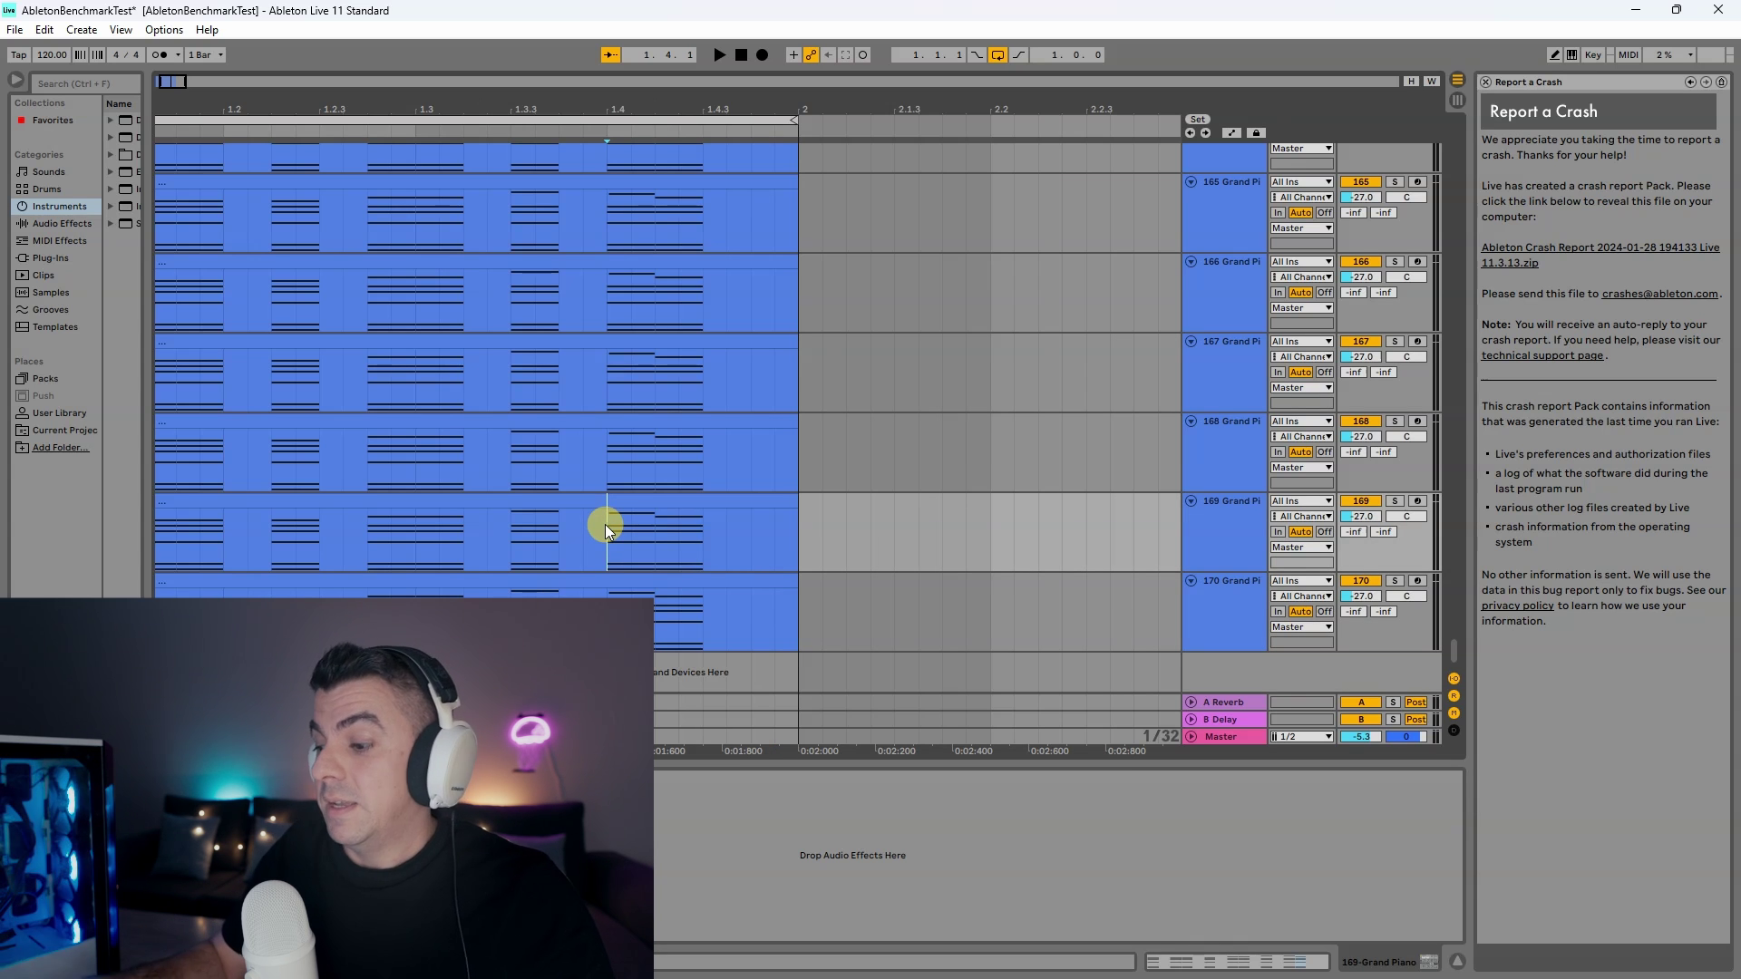
key("Home")
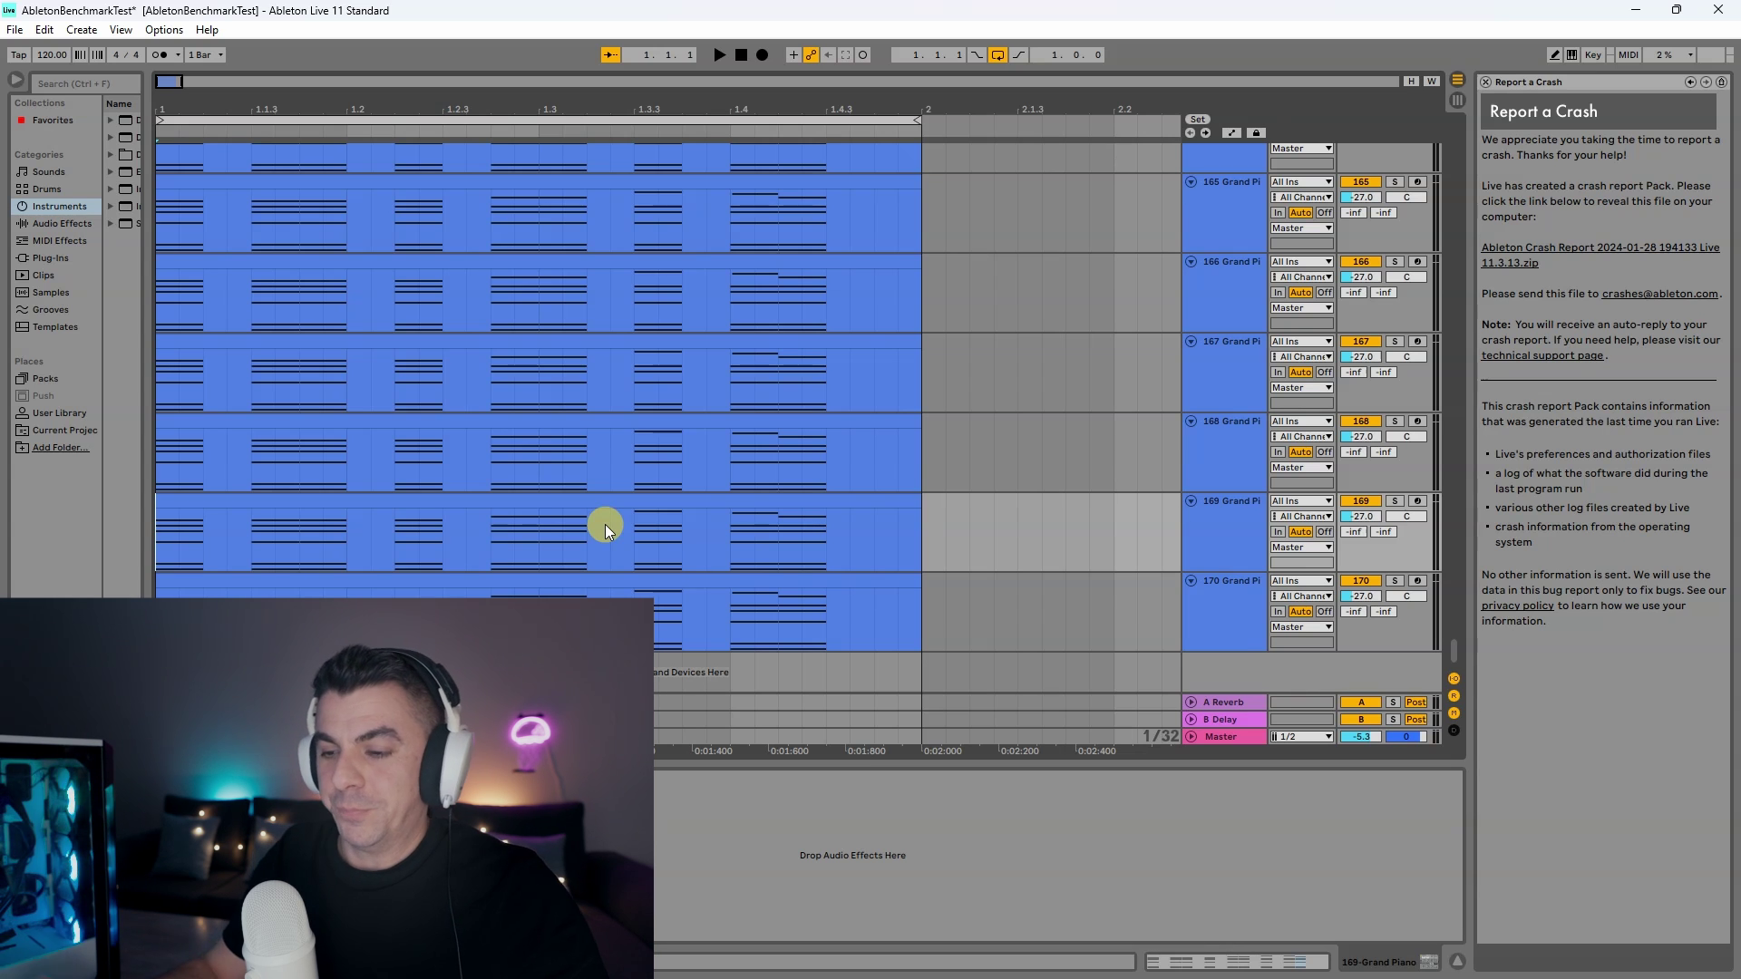
key("space")
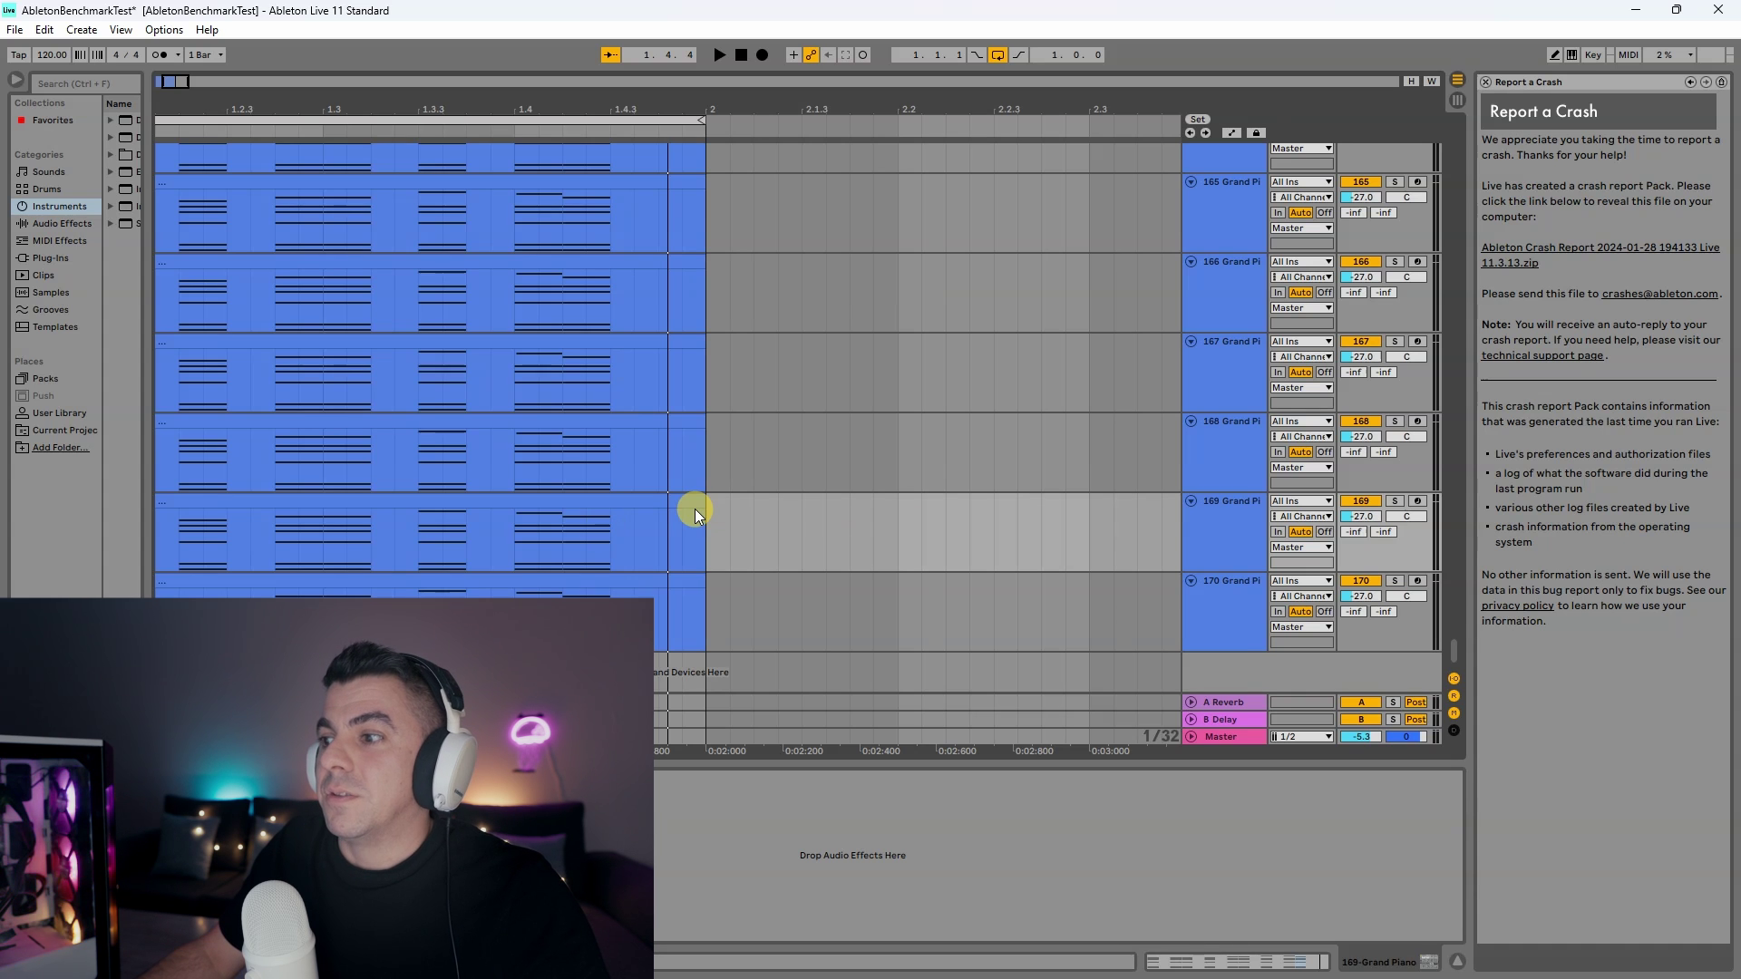
- Duplicate Grand Piano tracks 161–170 so the set extends to track 180
left_click(1277, 645)
scroll(1226, 544, "up", 4)
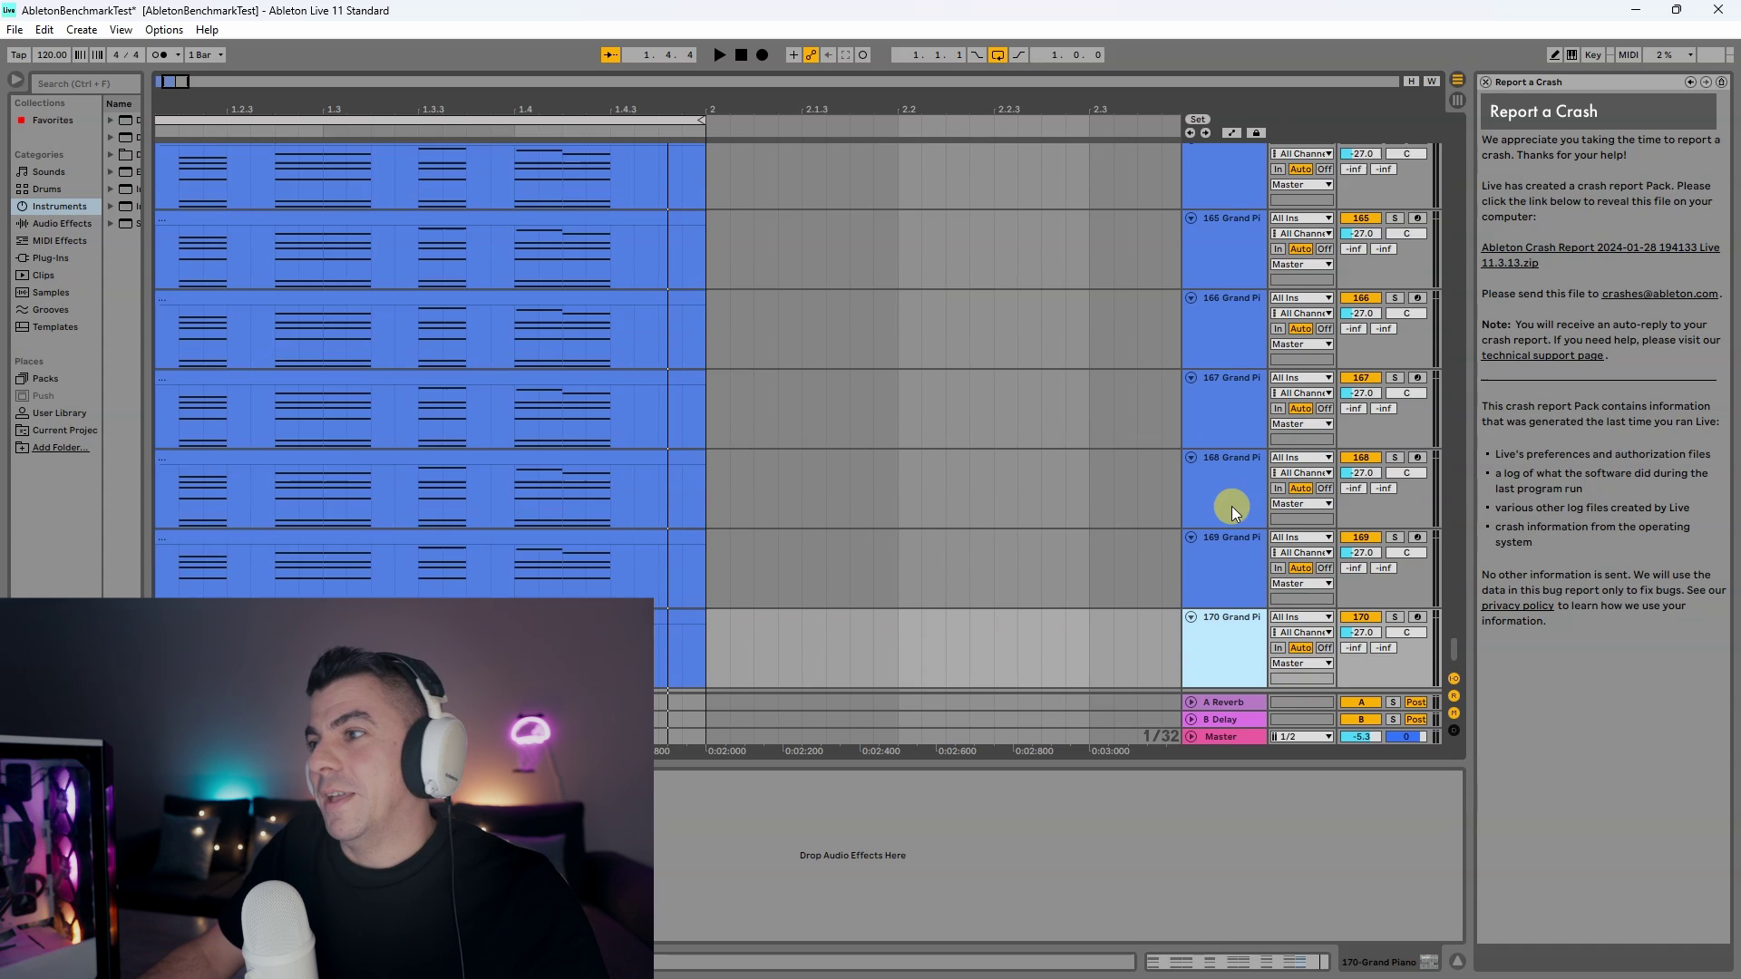
scroll(1223, 447, "up", 3)
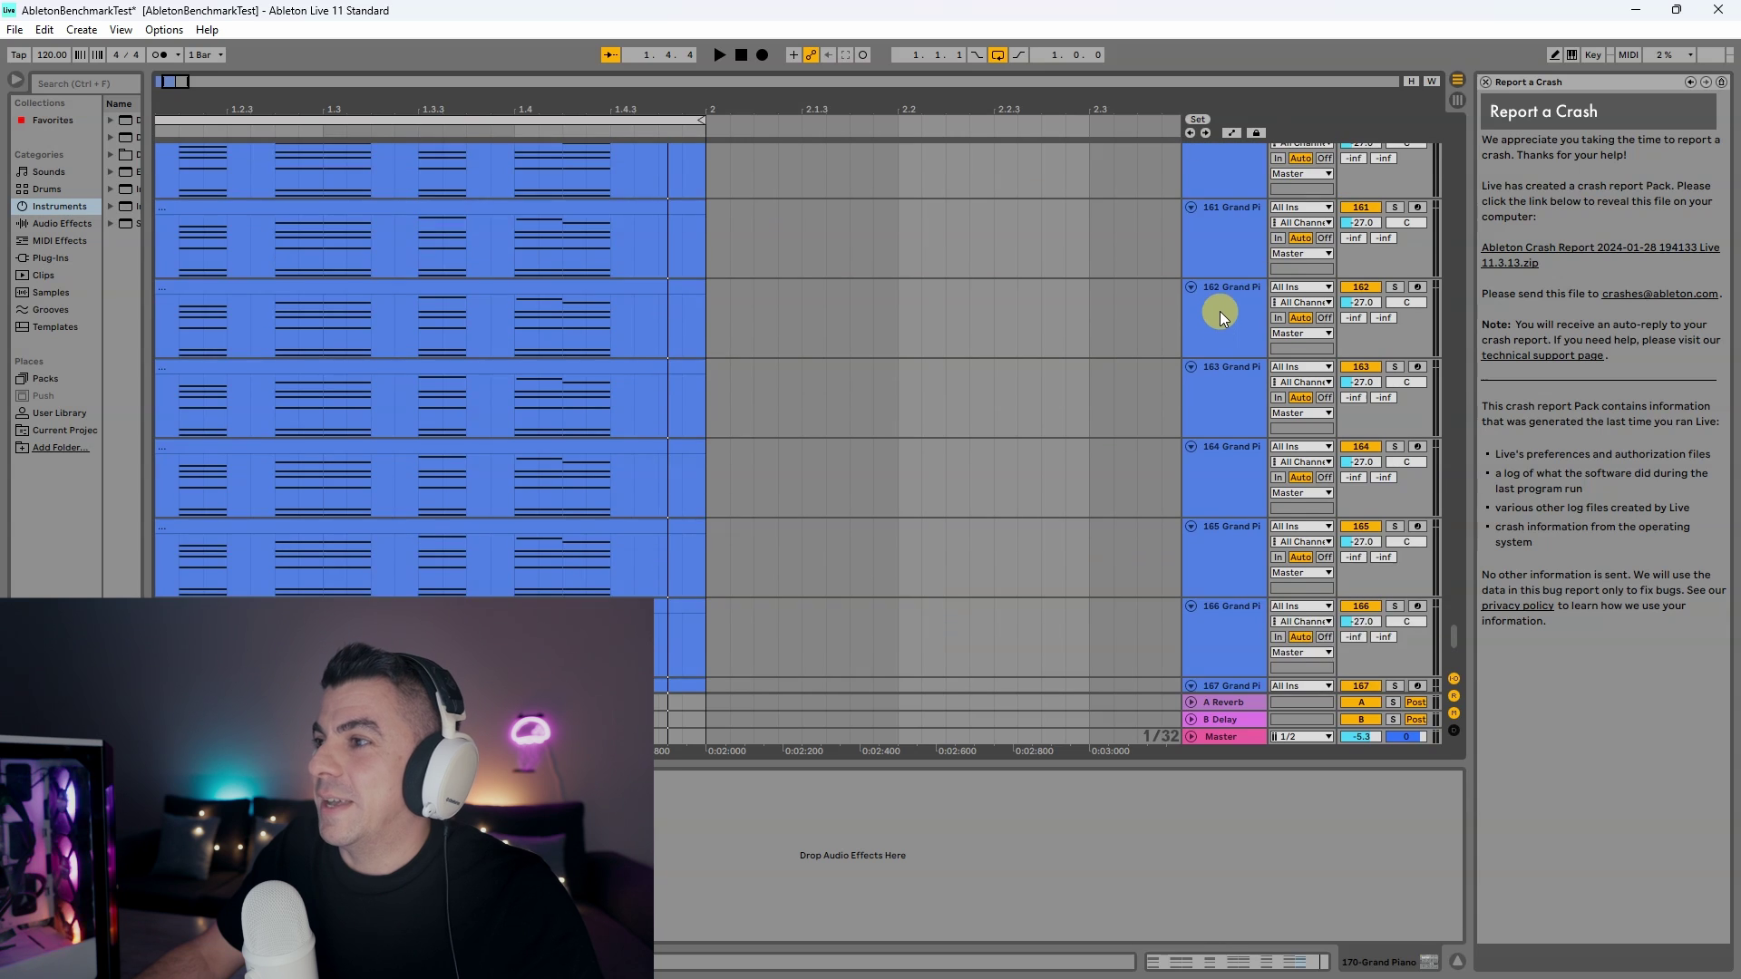
left_click(1217, 276, "shift")
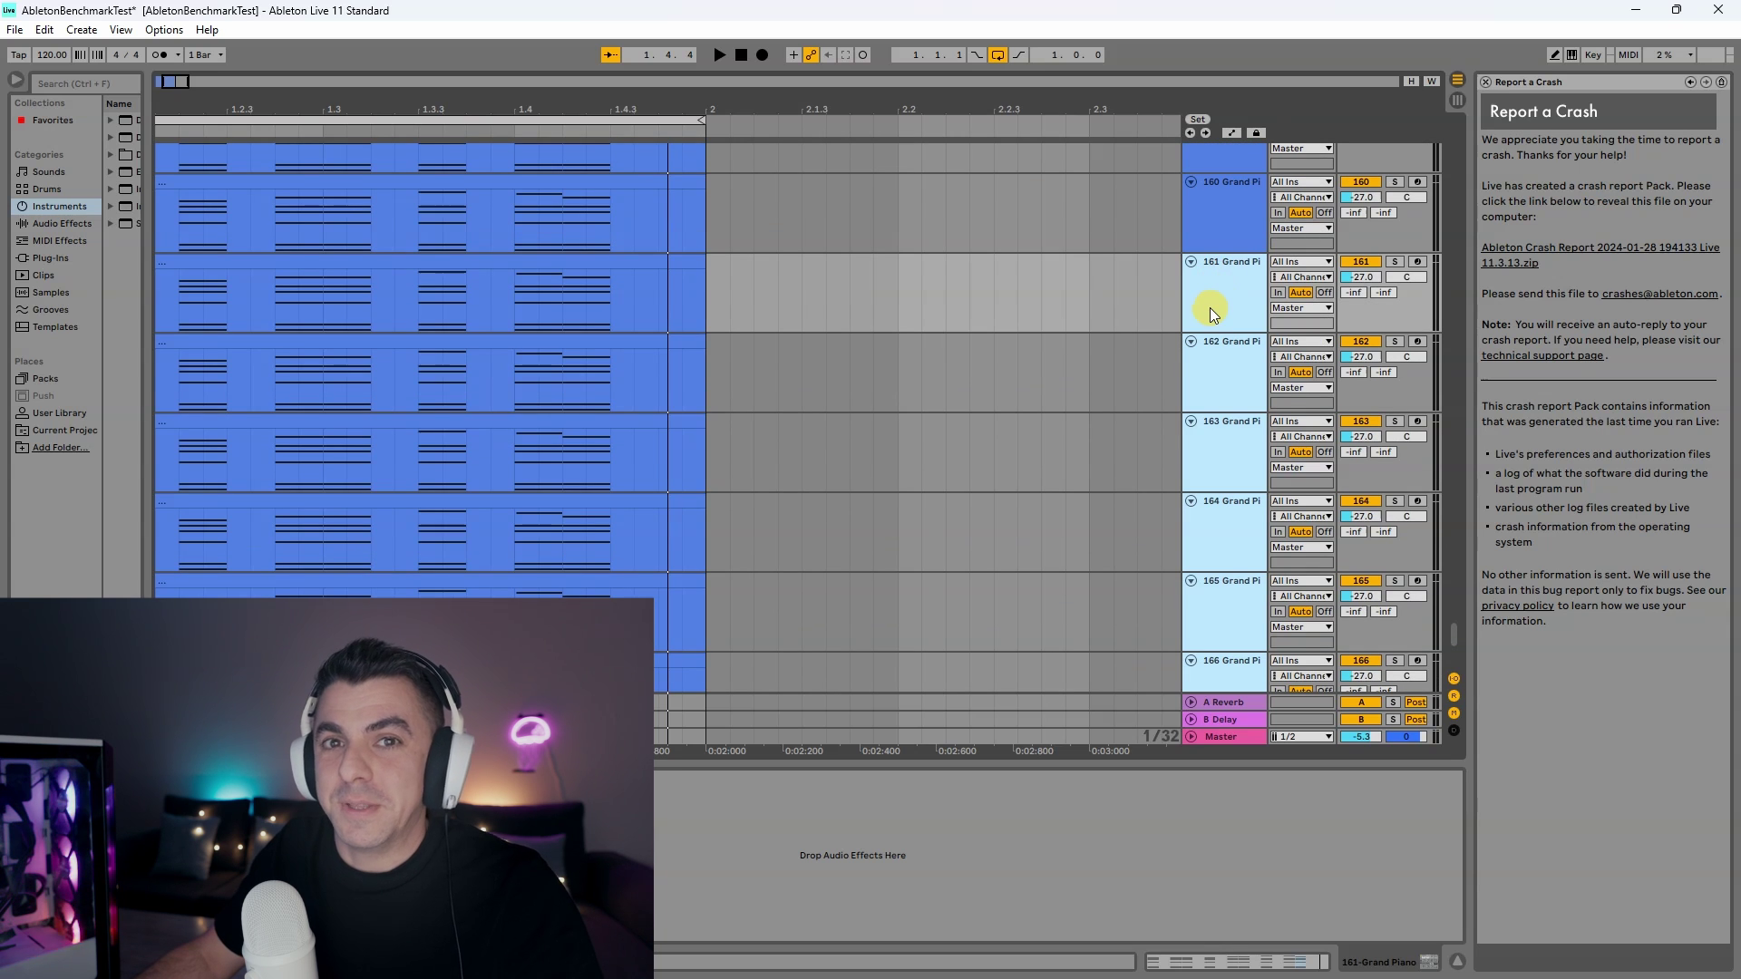
left_click(575, 313)
key("Down")
key("Down")
key("Down")
key("Down")
key("Down")
key("Down")
key("Down")
key("Down")
key("Down")
key("Down")
key("Down")
key("Down")
key("Down")
key("Down")
key("Down")
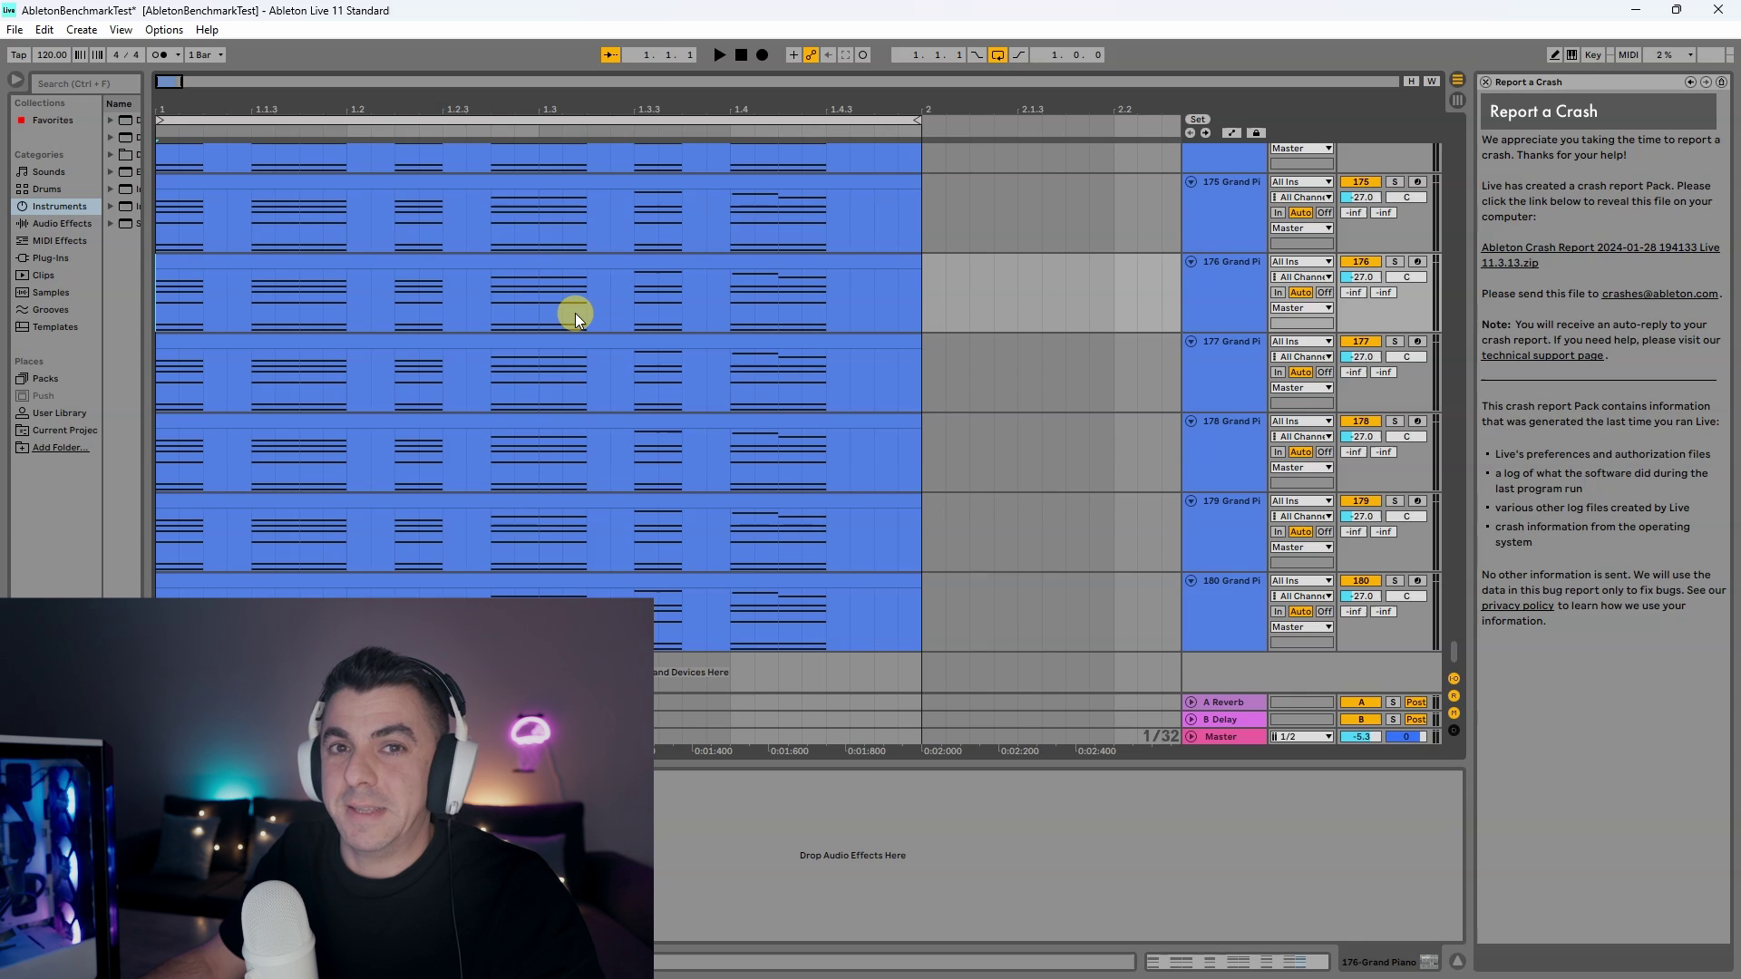
- Test-play the 180-track set, stop it, and restore the window beside the browser
key("space")
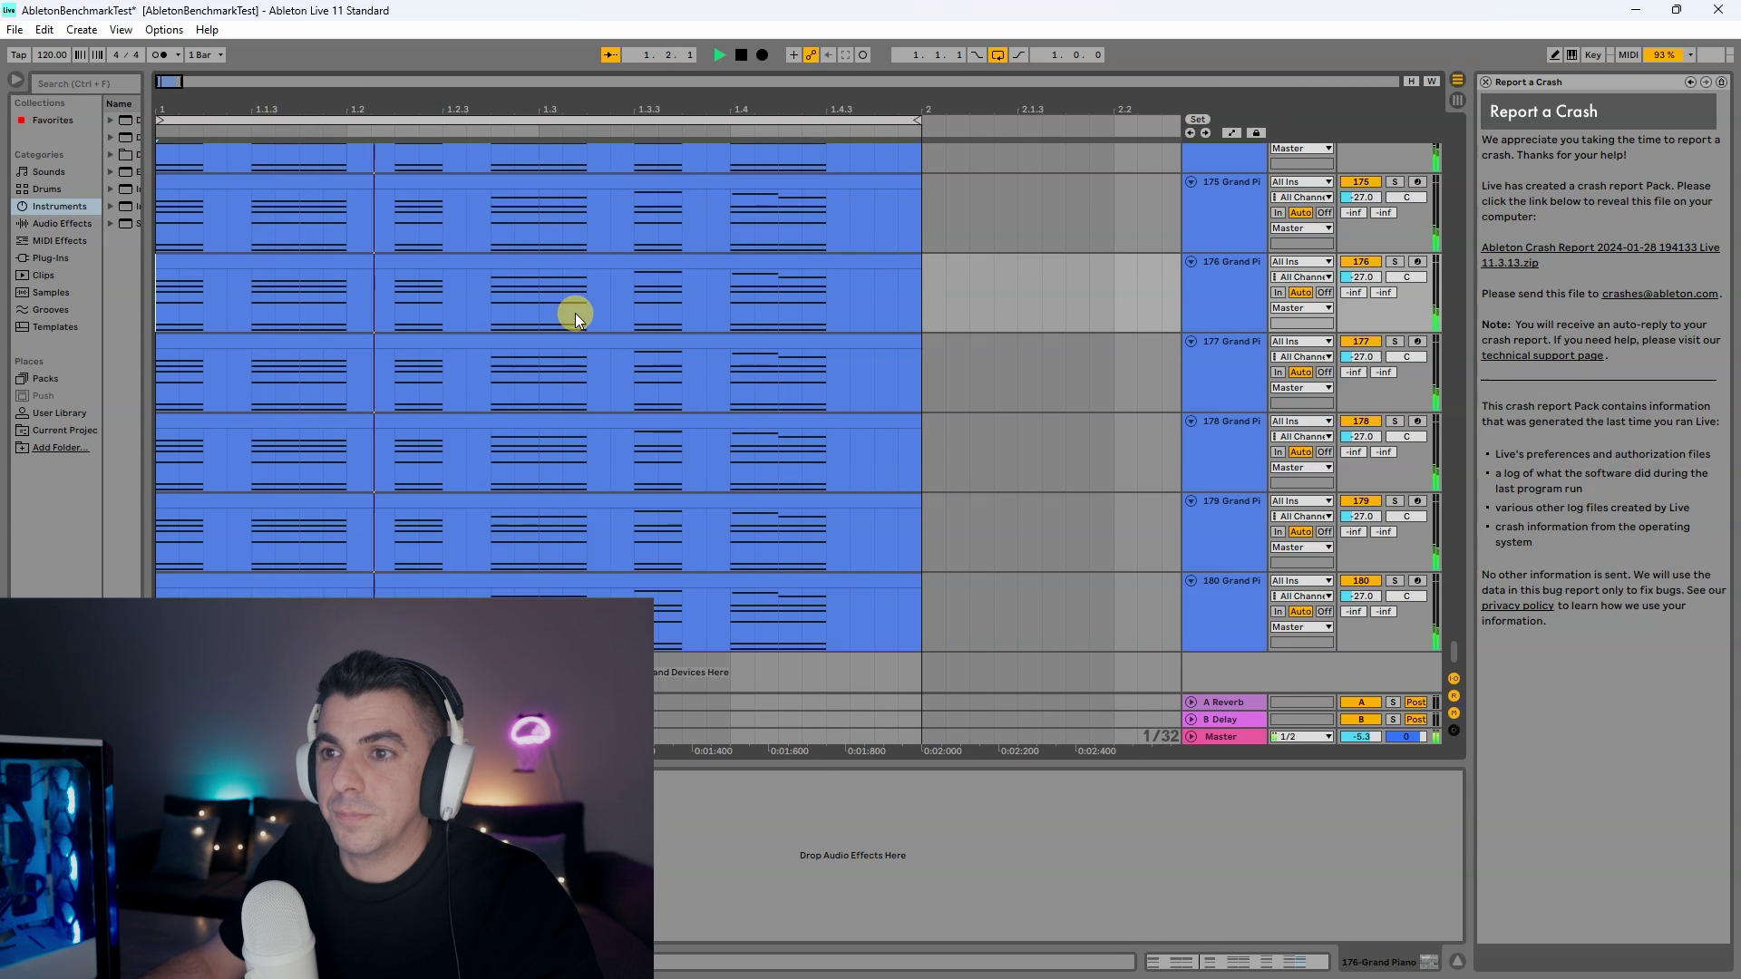
key("space")
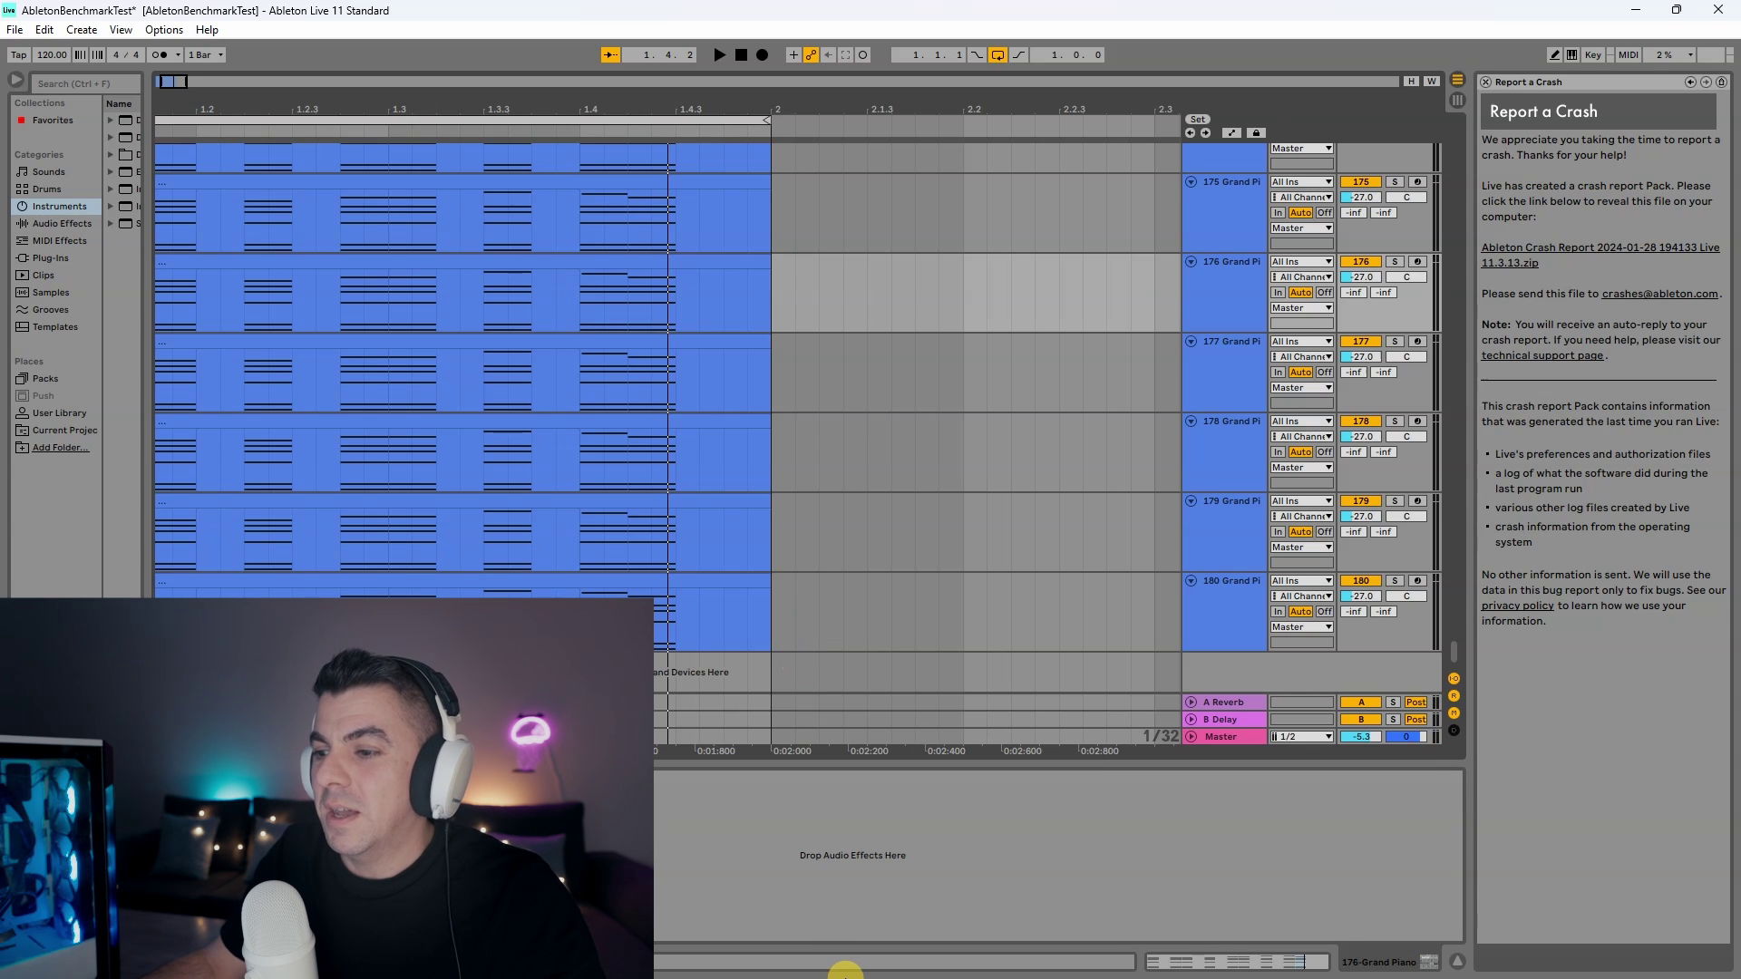
double_click(1116, 12)
left_click_drag(1327, 20, 1486, 16)
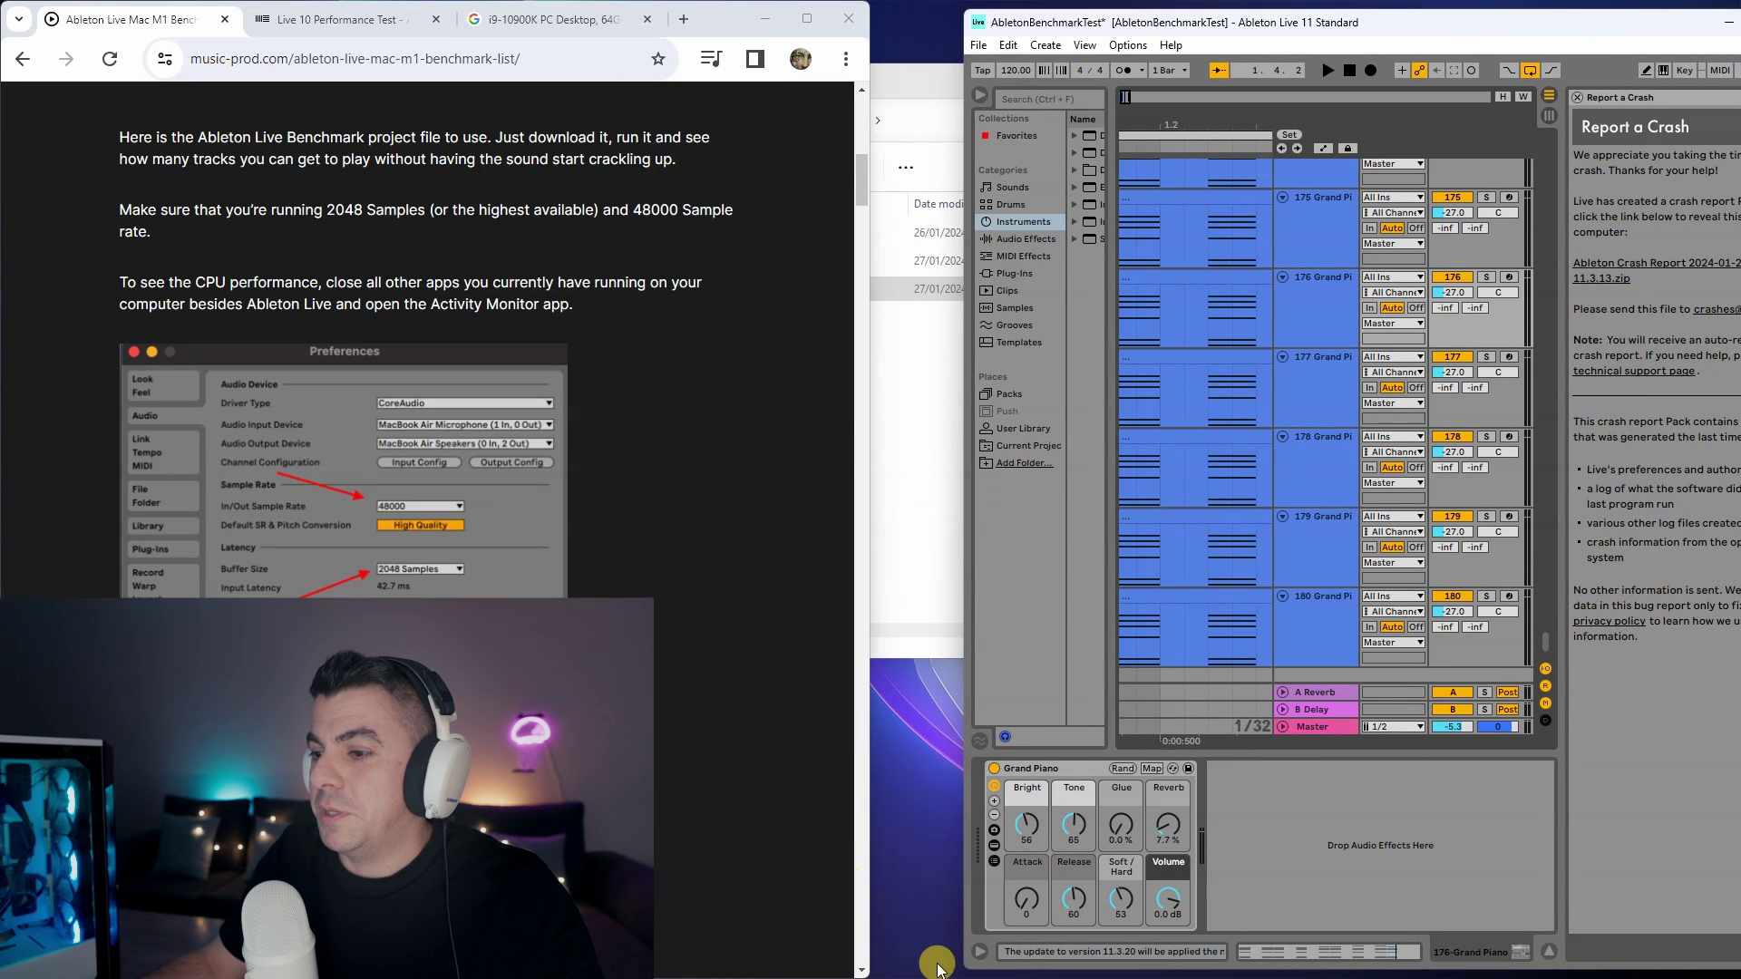
left_click(909, 959)
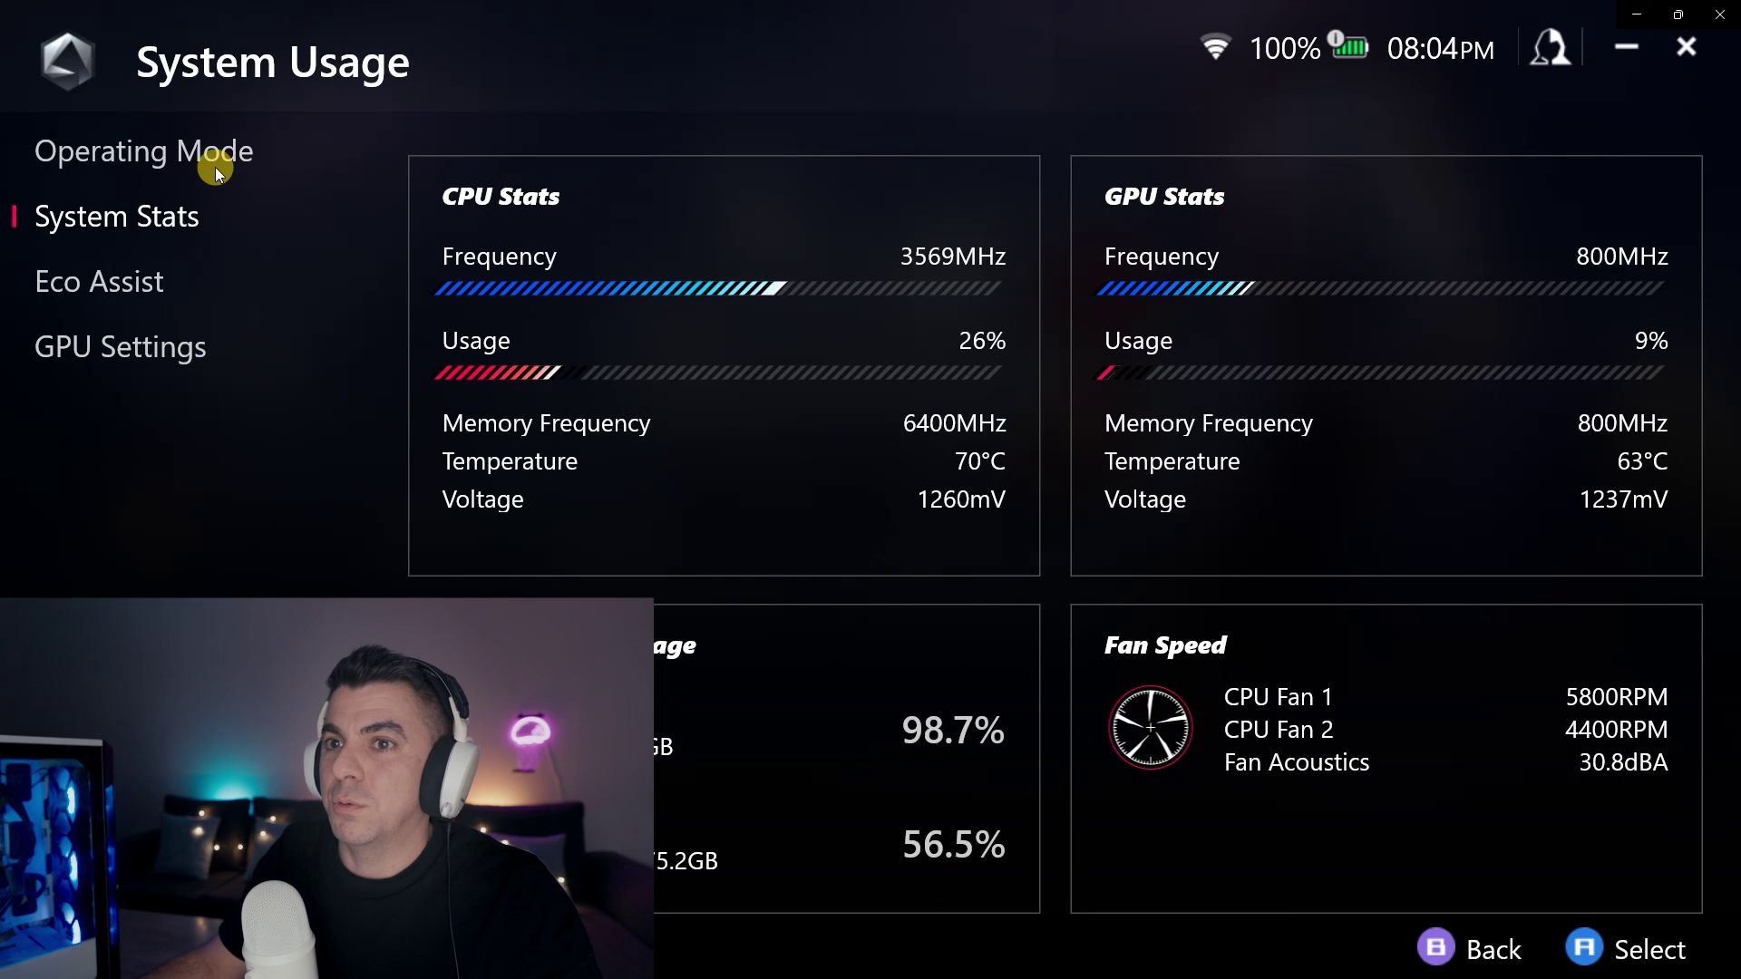
left_click(243, 138)
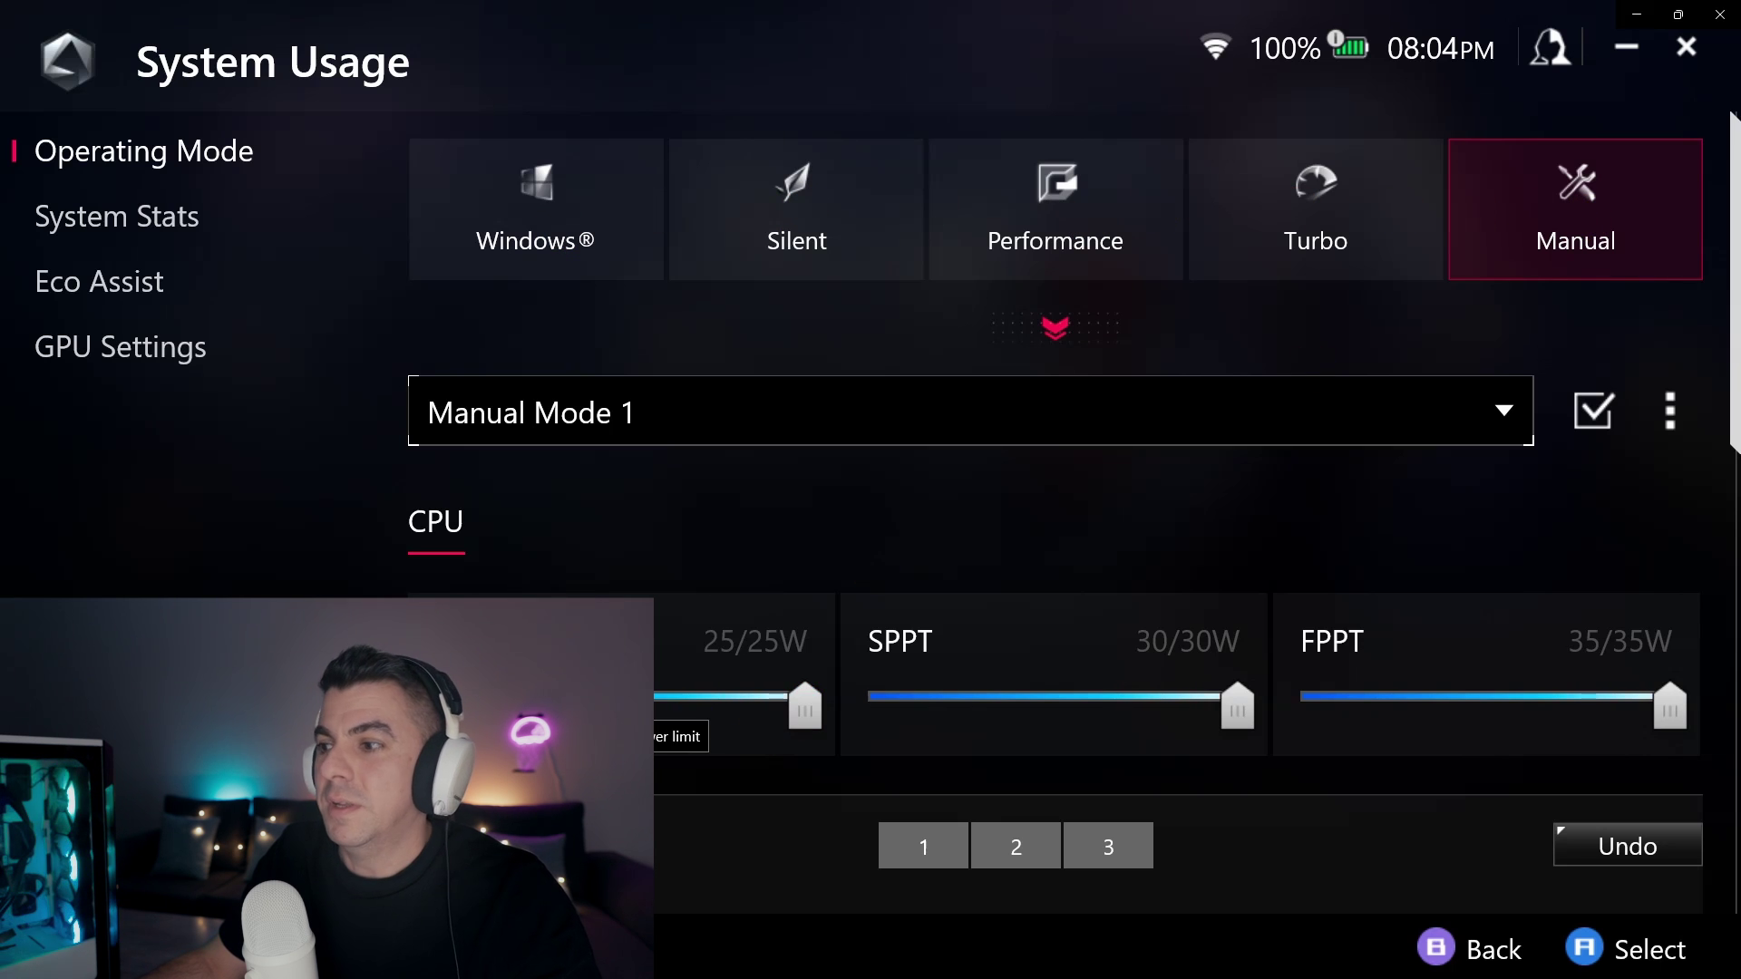
left_click(1626, 46)
left_click(1192, 449)
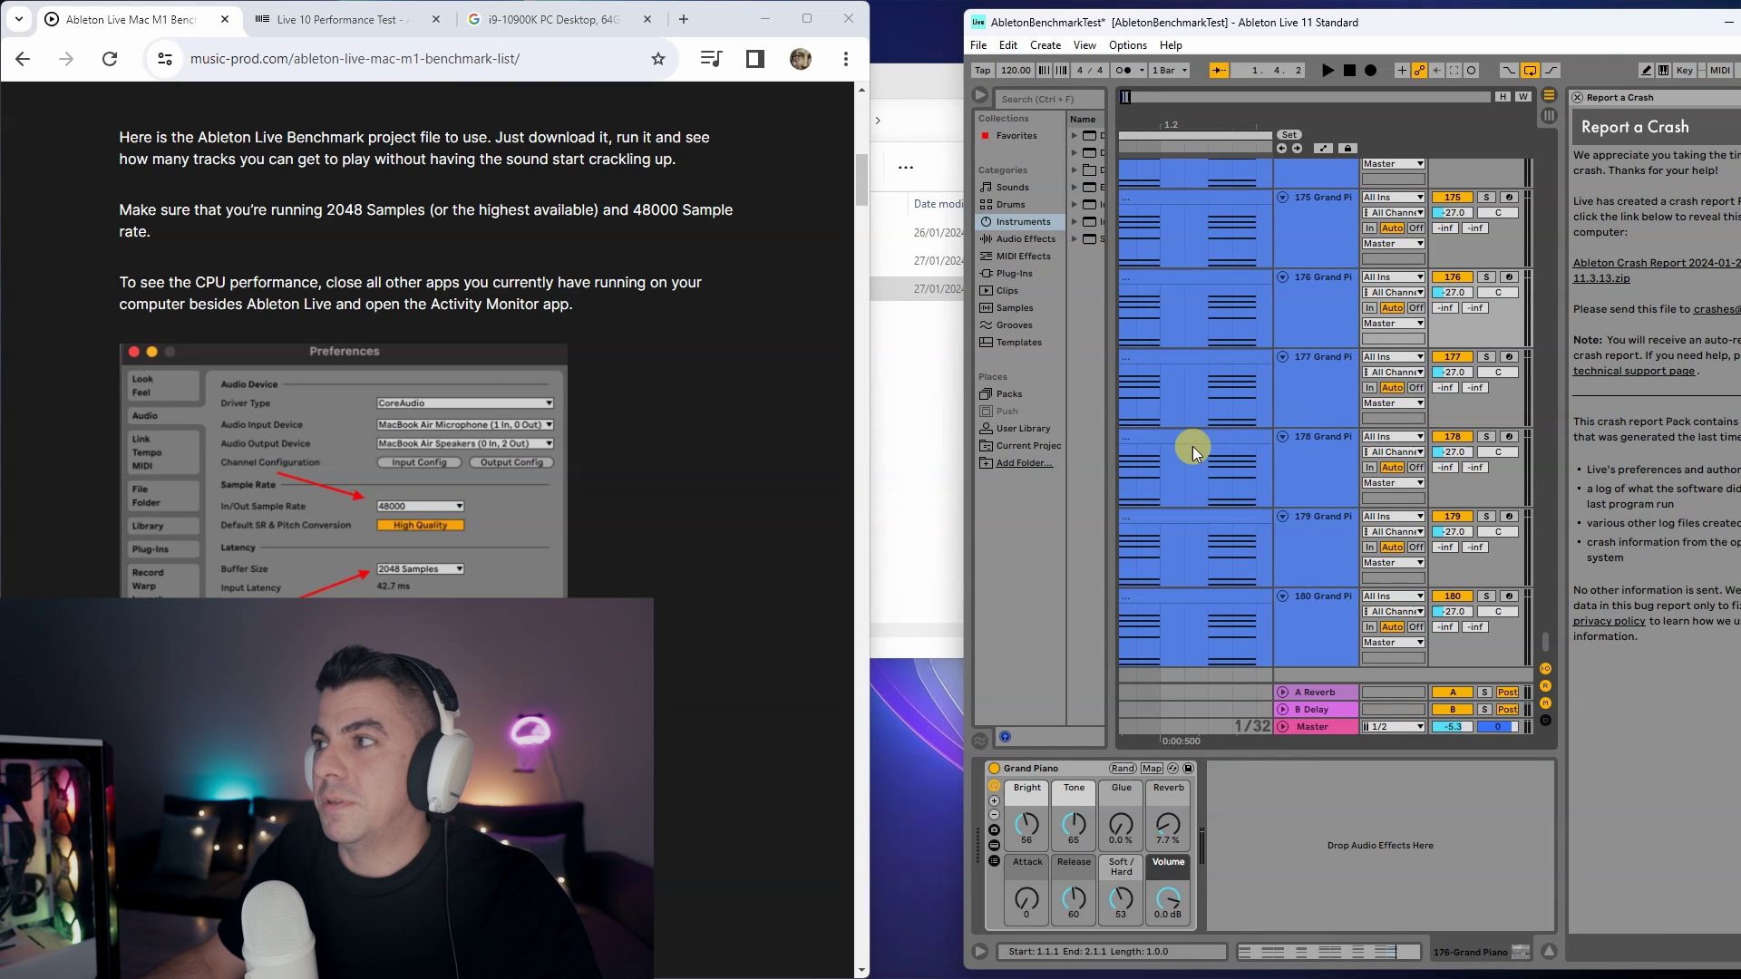
double_click(1691, 20)
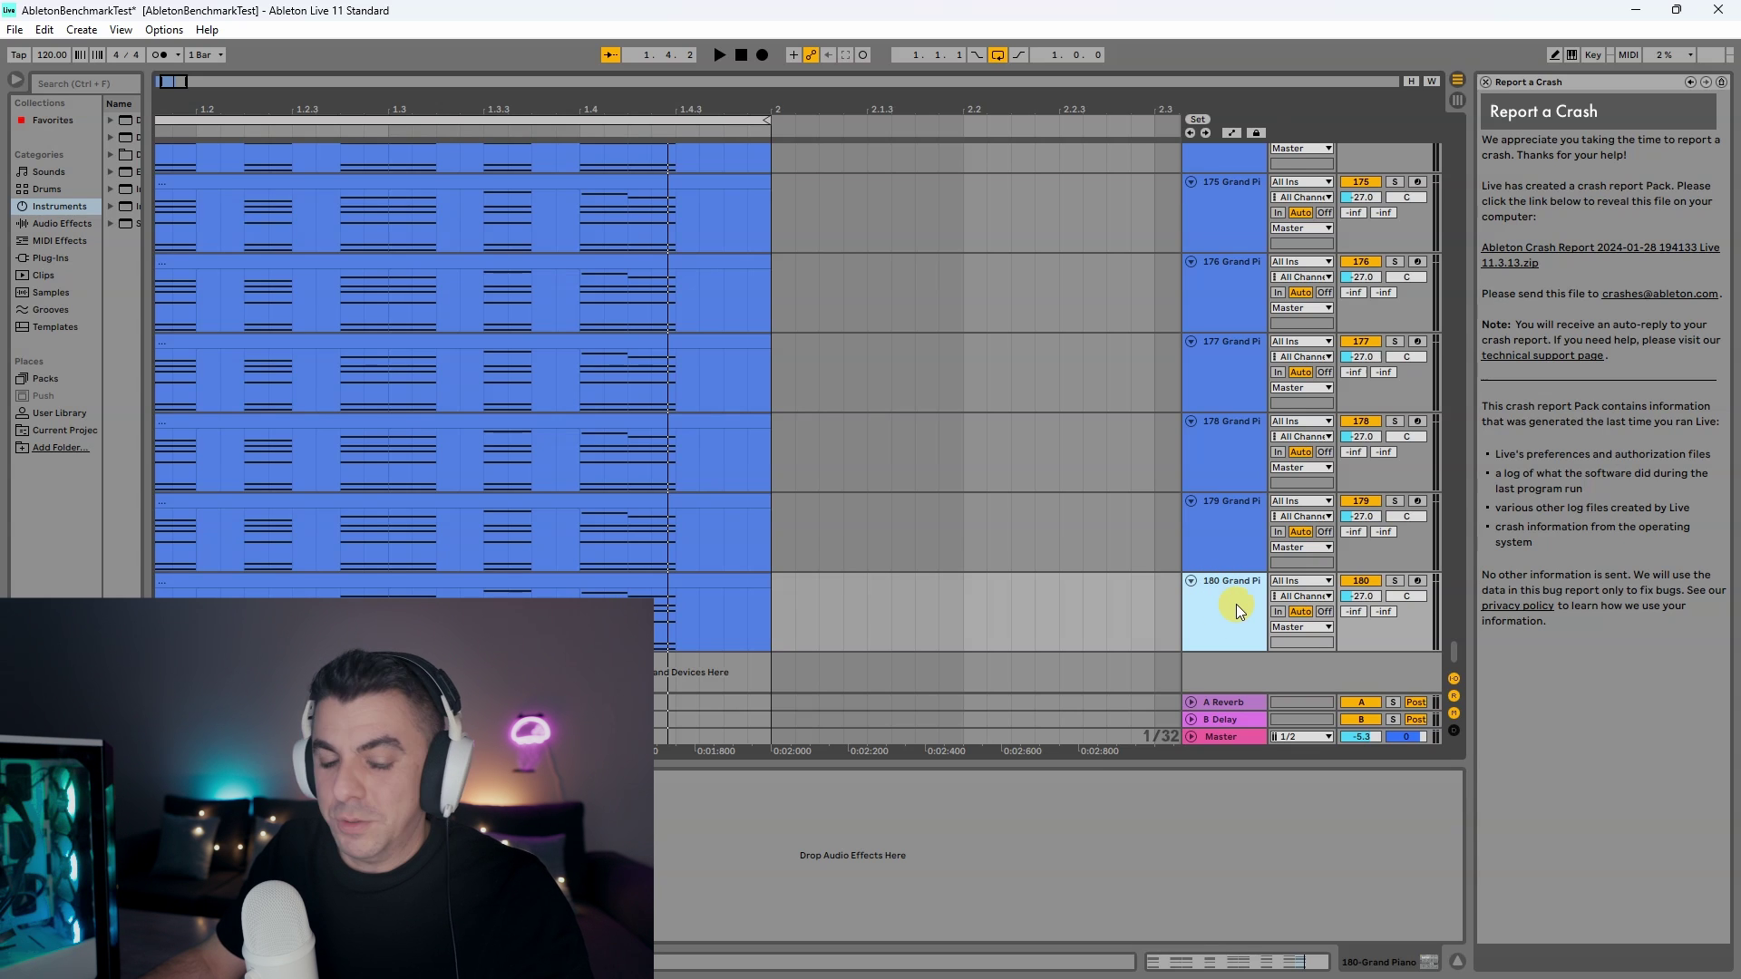
- Play the 190-track set from track 171's range, selecting tracks 186–188 during playback
scroll(1237, 604, "up", 5)
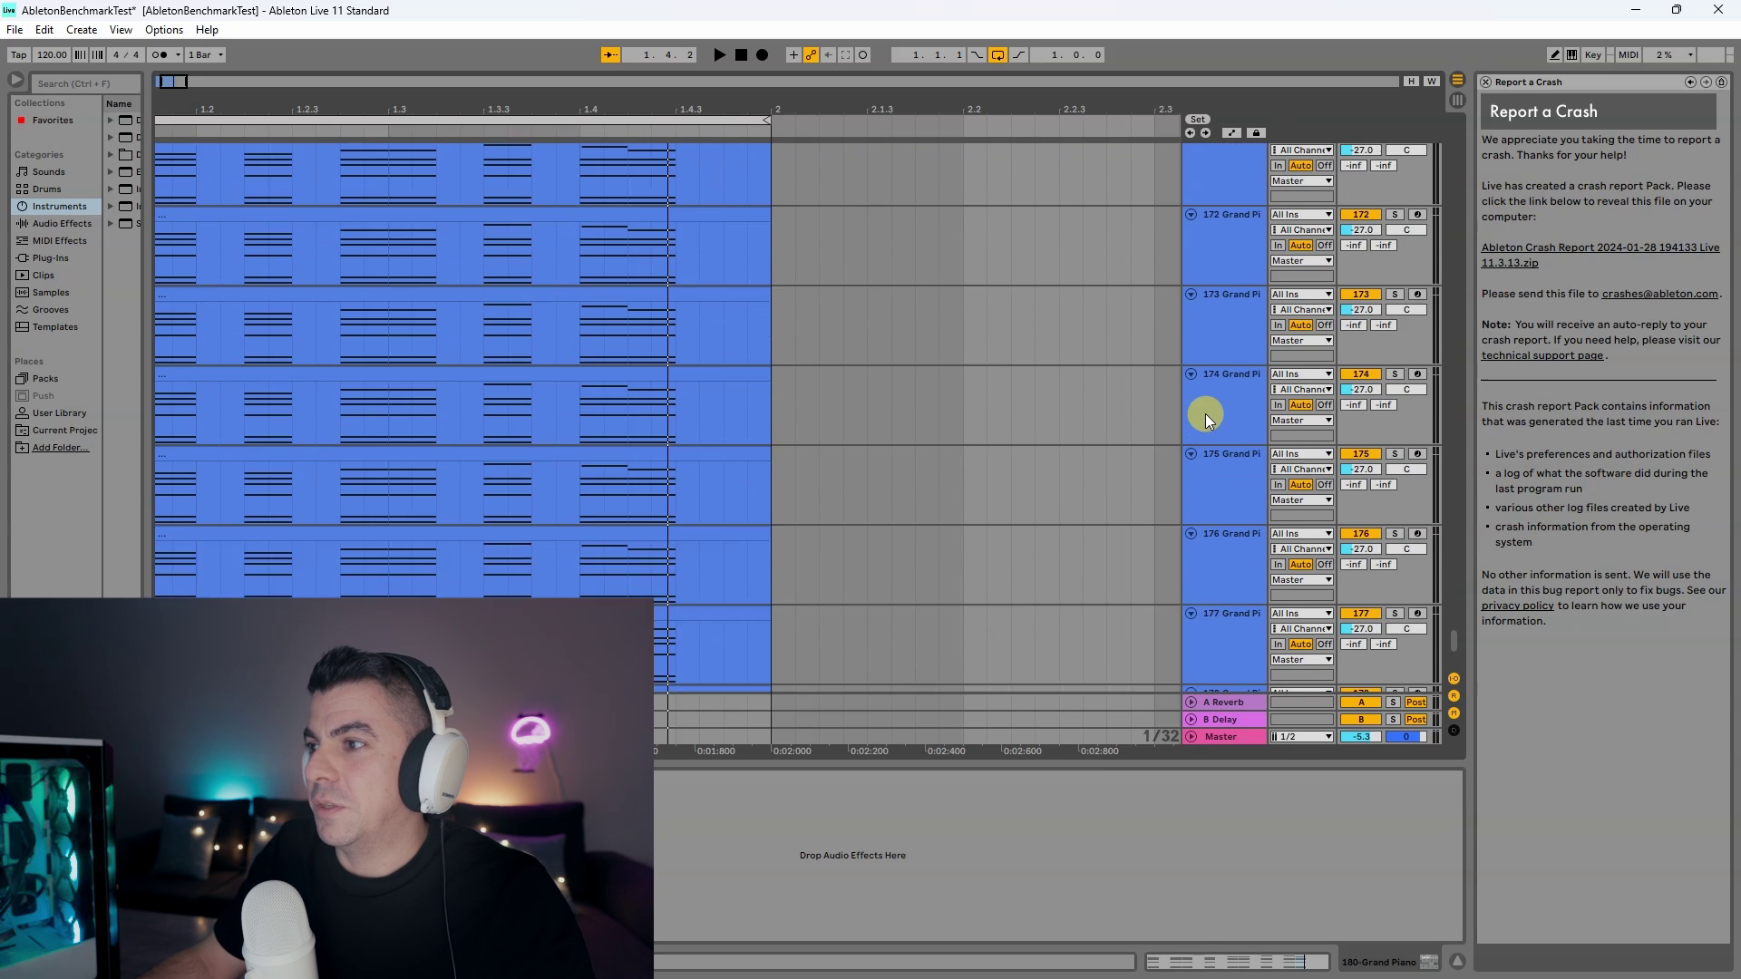
scroll(1204, 405, "up", 3)
left_click(1210, 316)
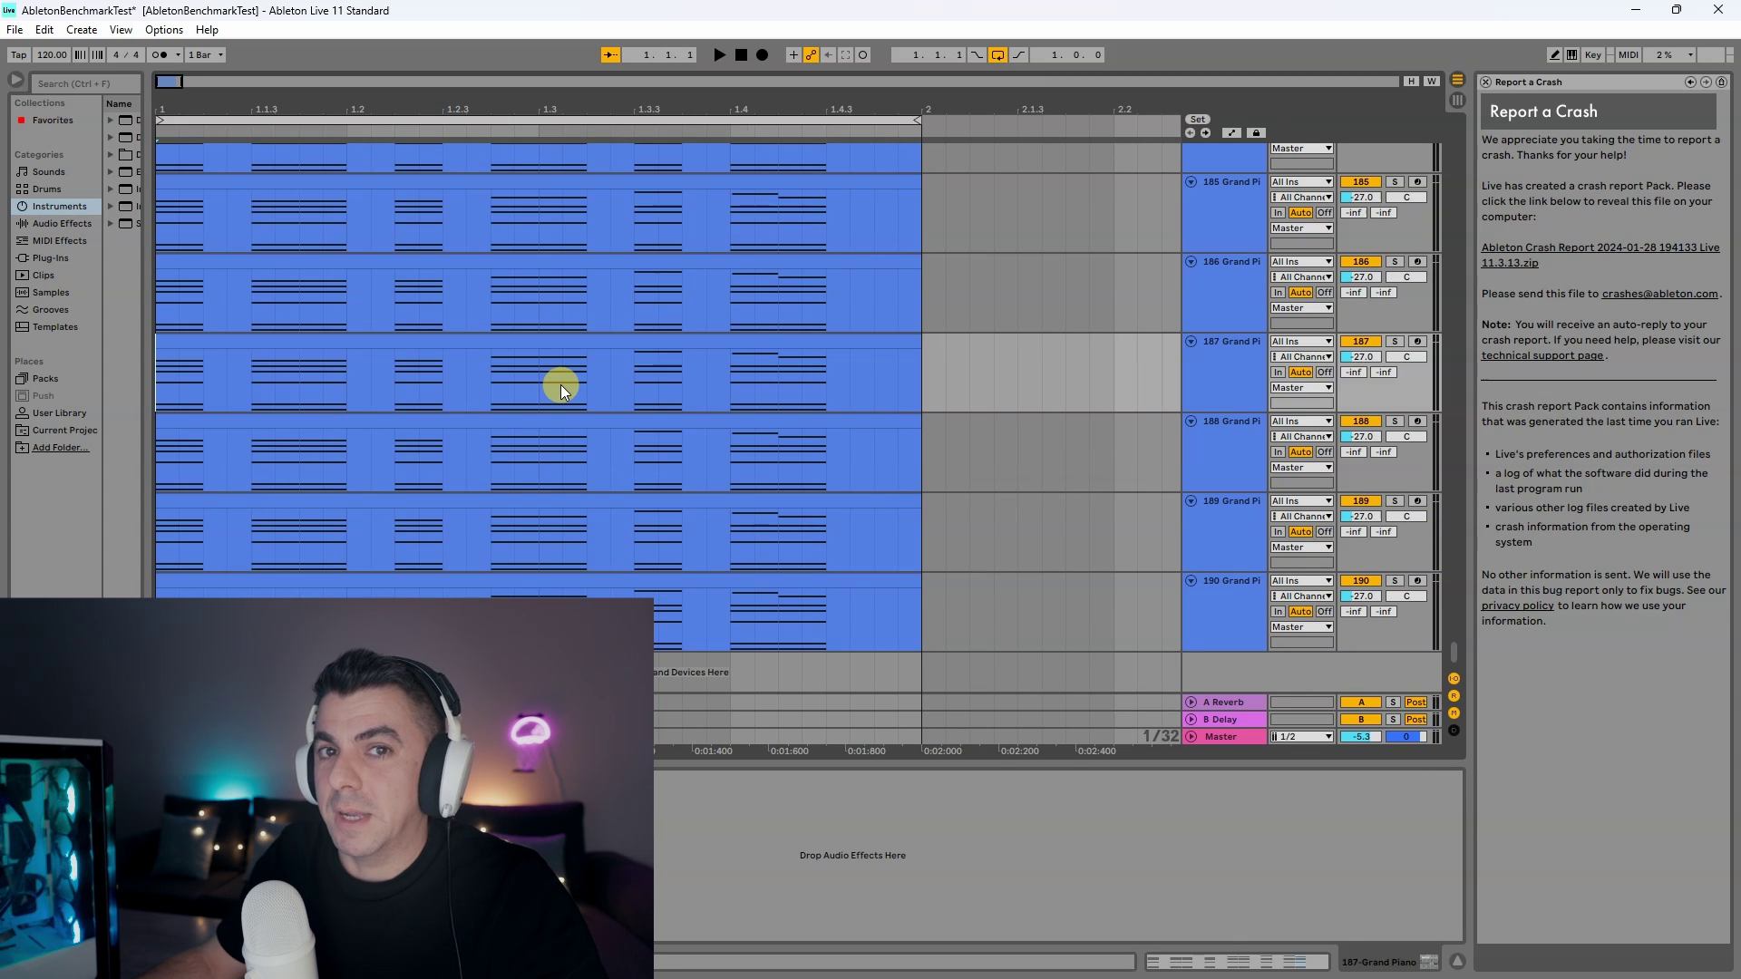
key("space")
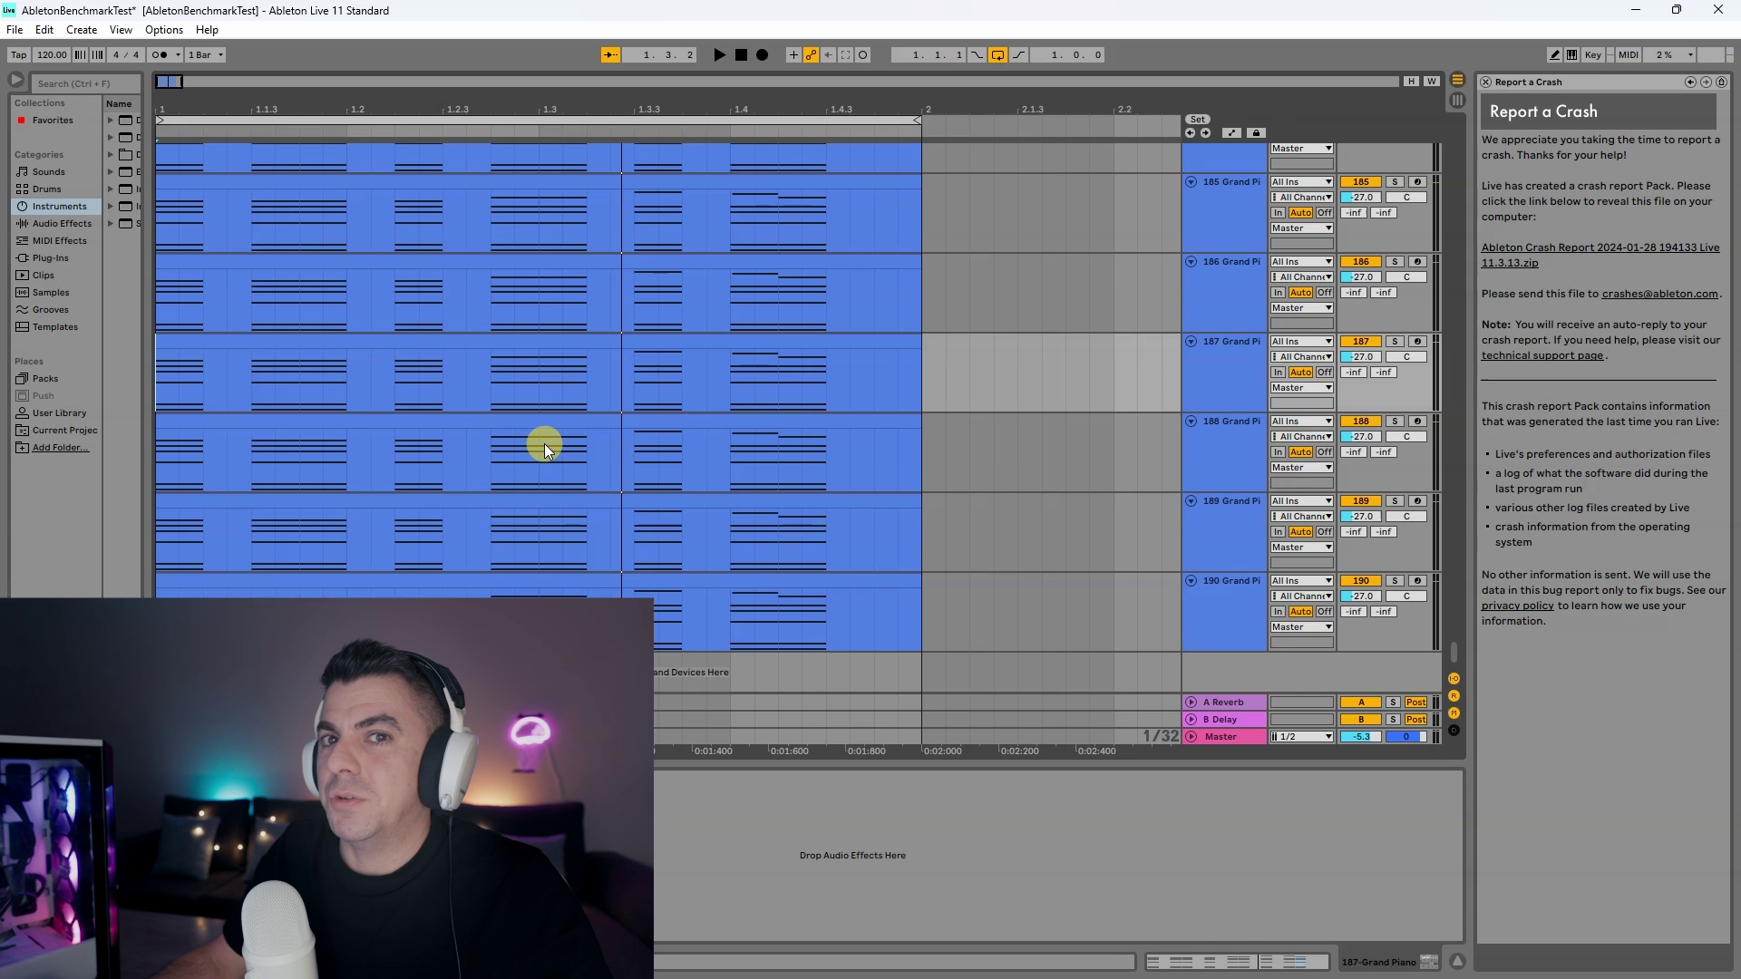
left_click(583, 292)
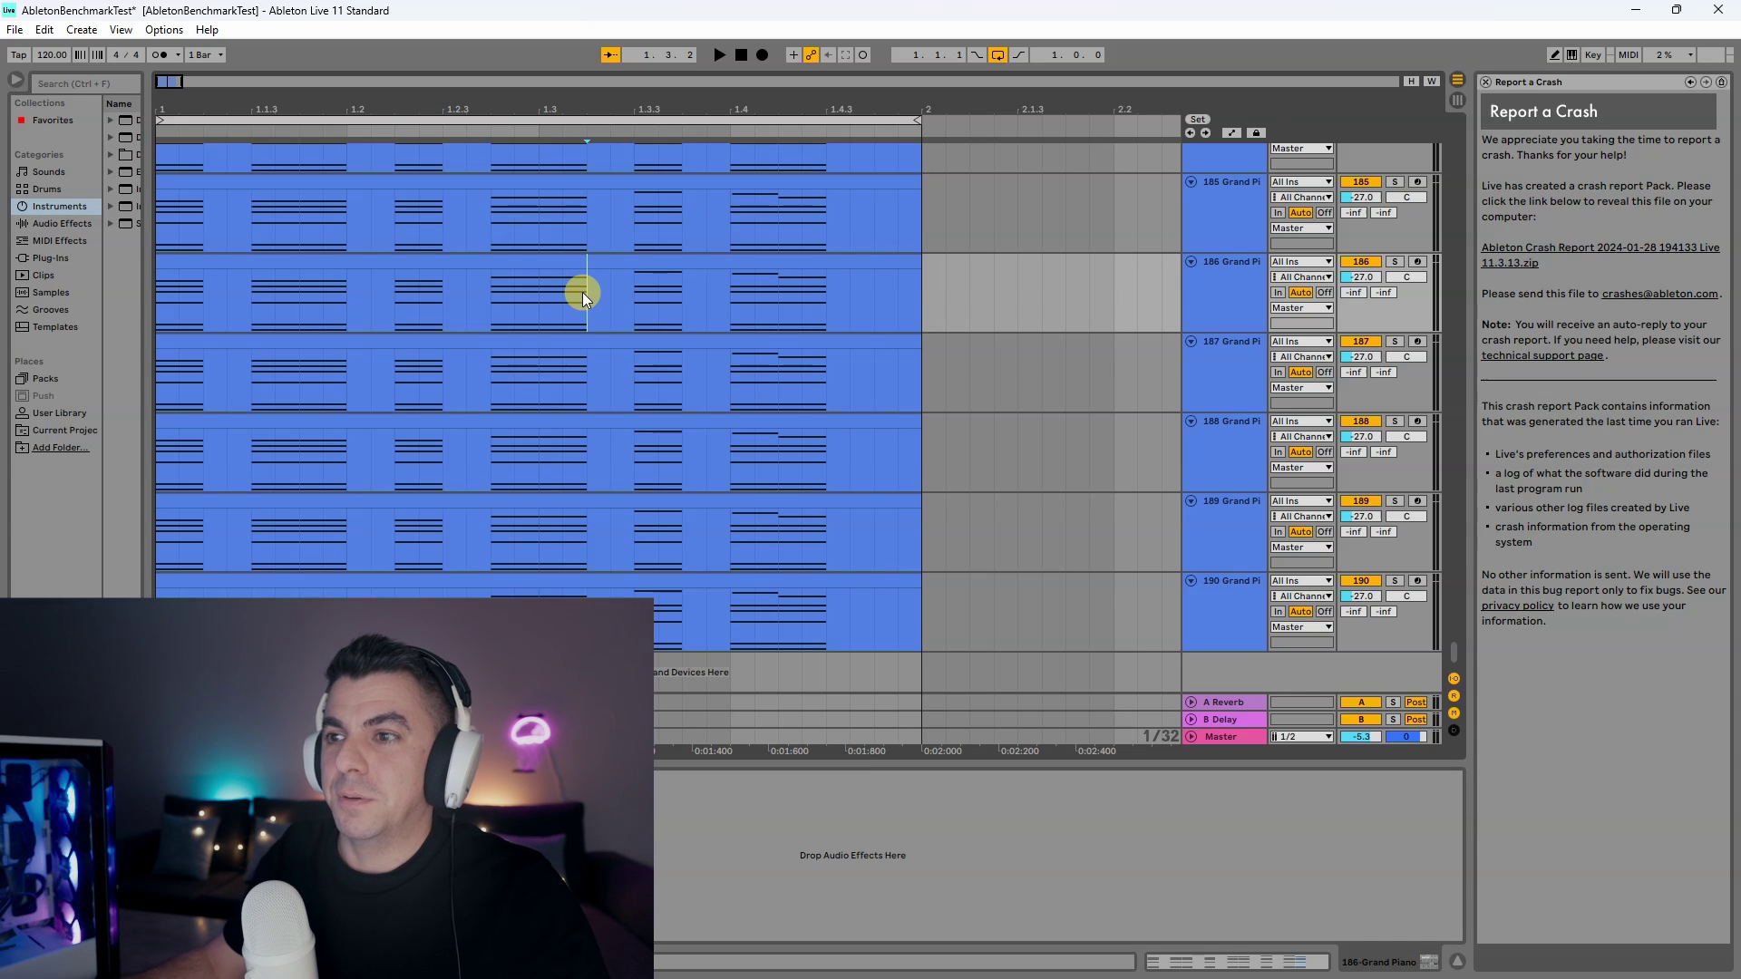
left_click(600, 379)
left_click(620, 444)
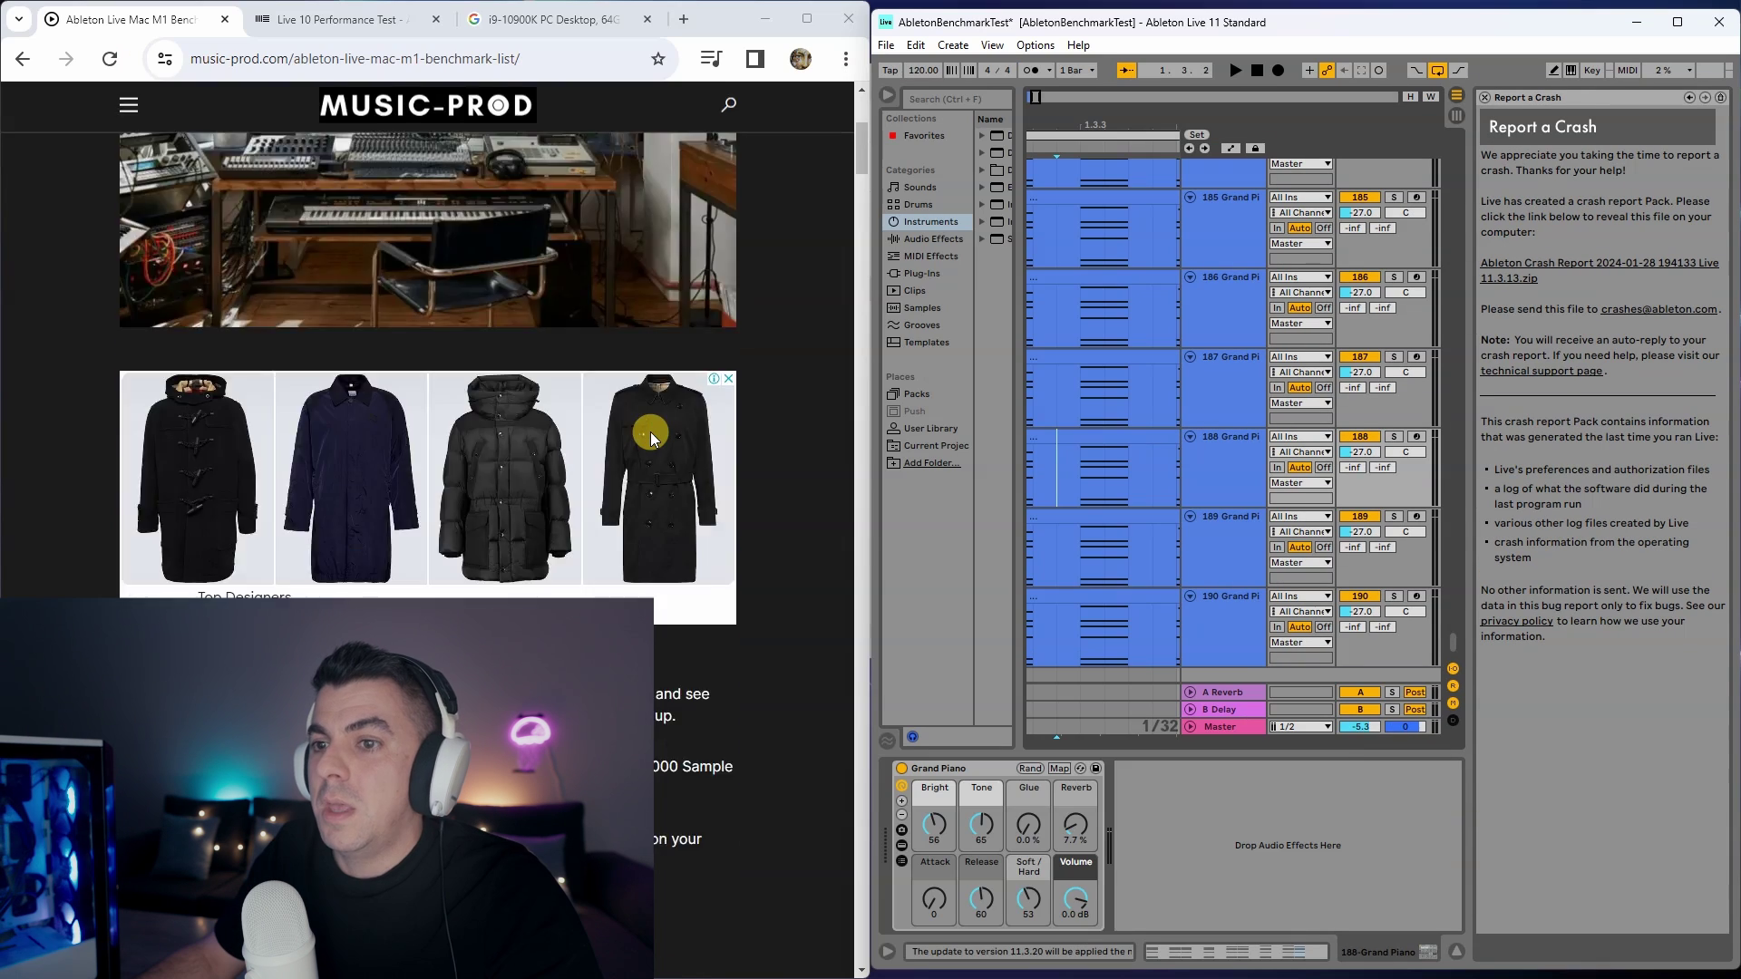
scroll(650, 431, "down", 10)
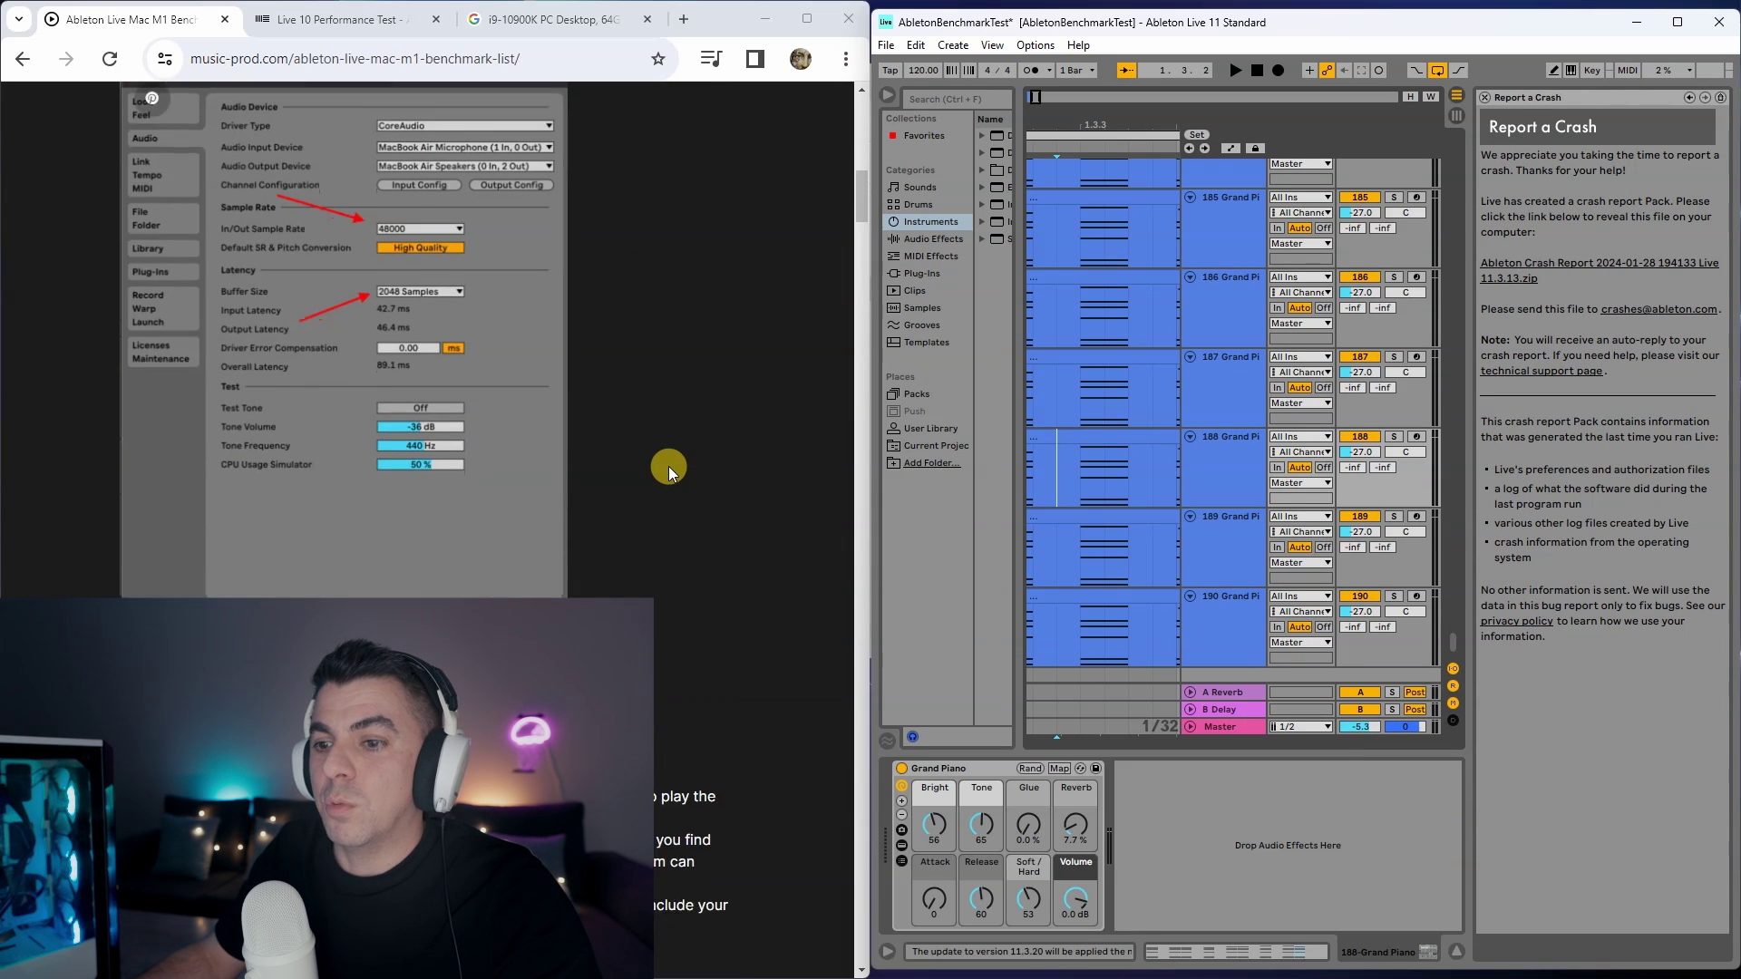
- Highlight 'RTX3080' in the i9-10900K row of the benchmark results table
scroll(667, 466, "down", 10)
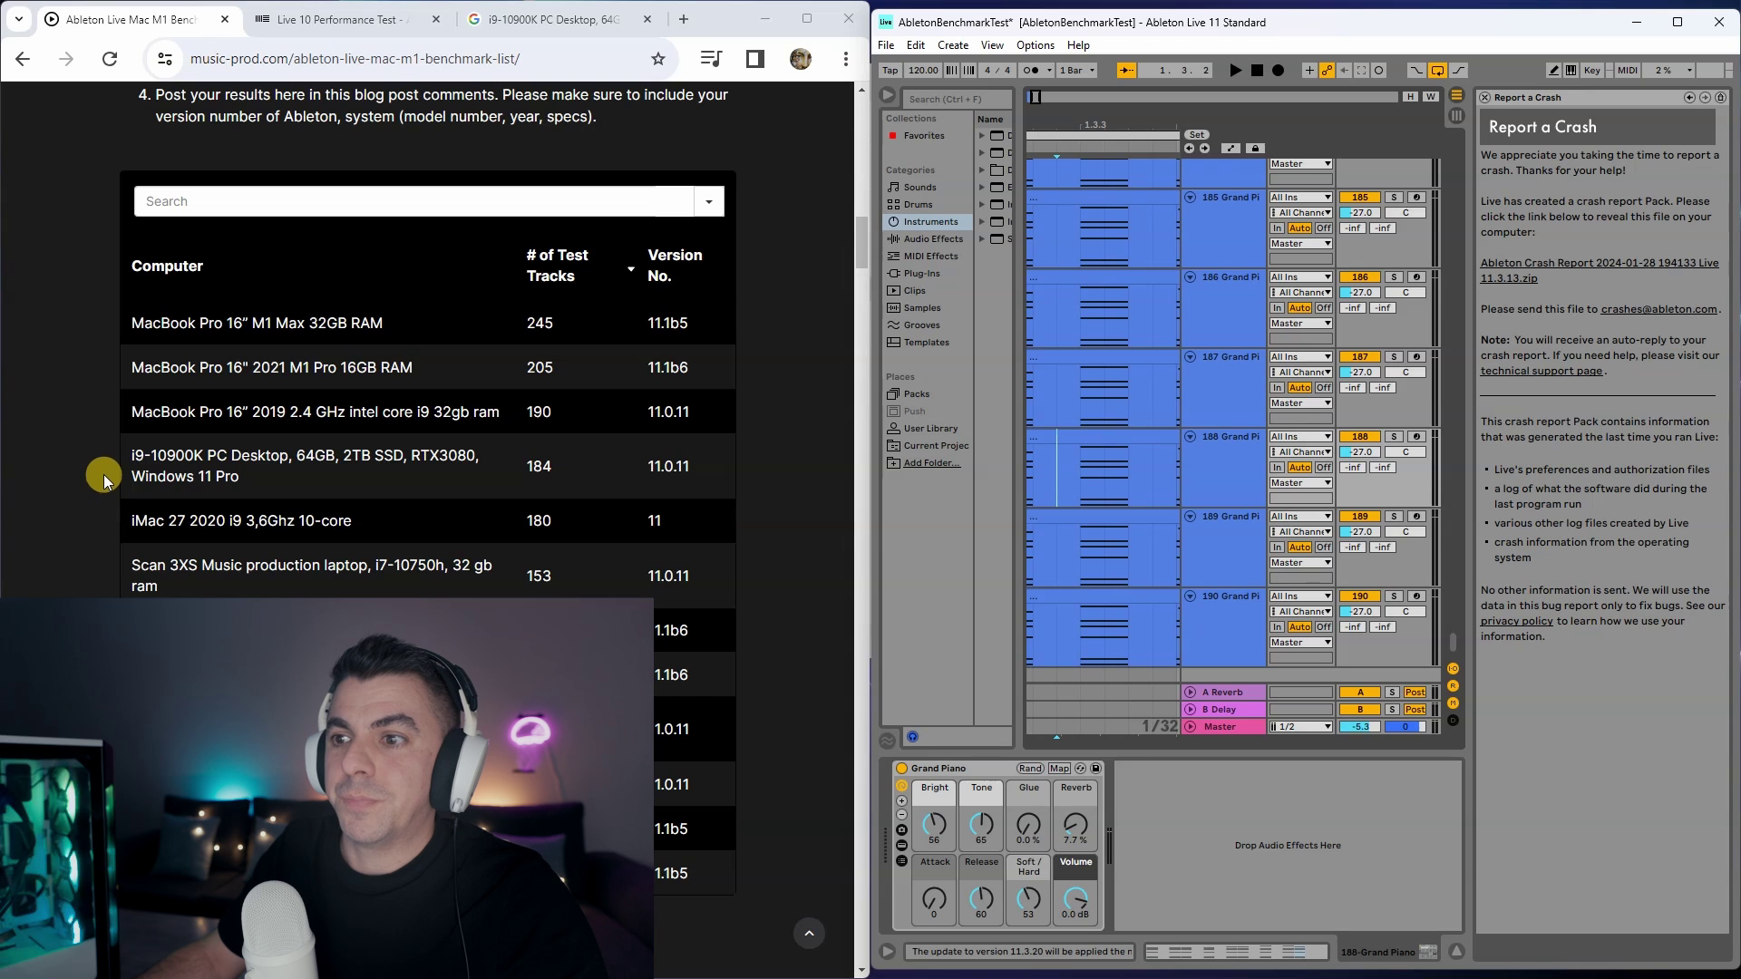
left_click(134, 448)
left_click_drag(133, 448, 145, 446)
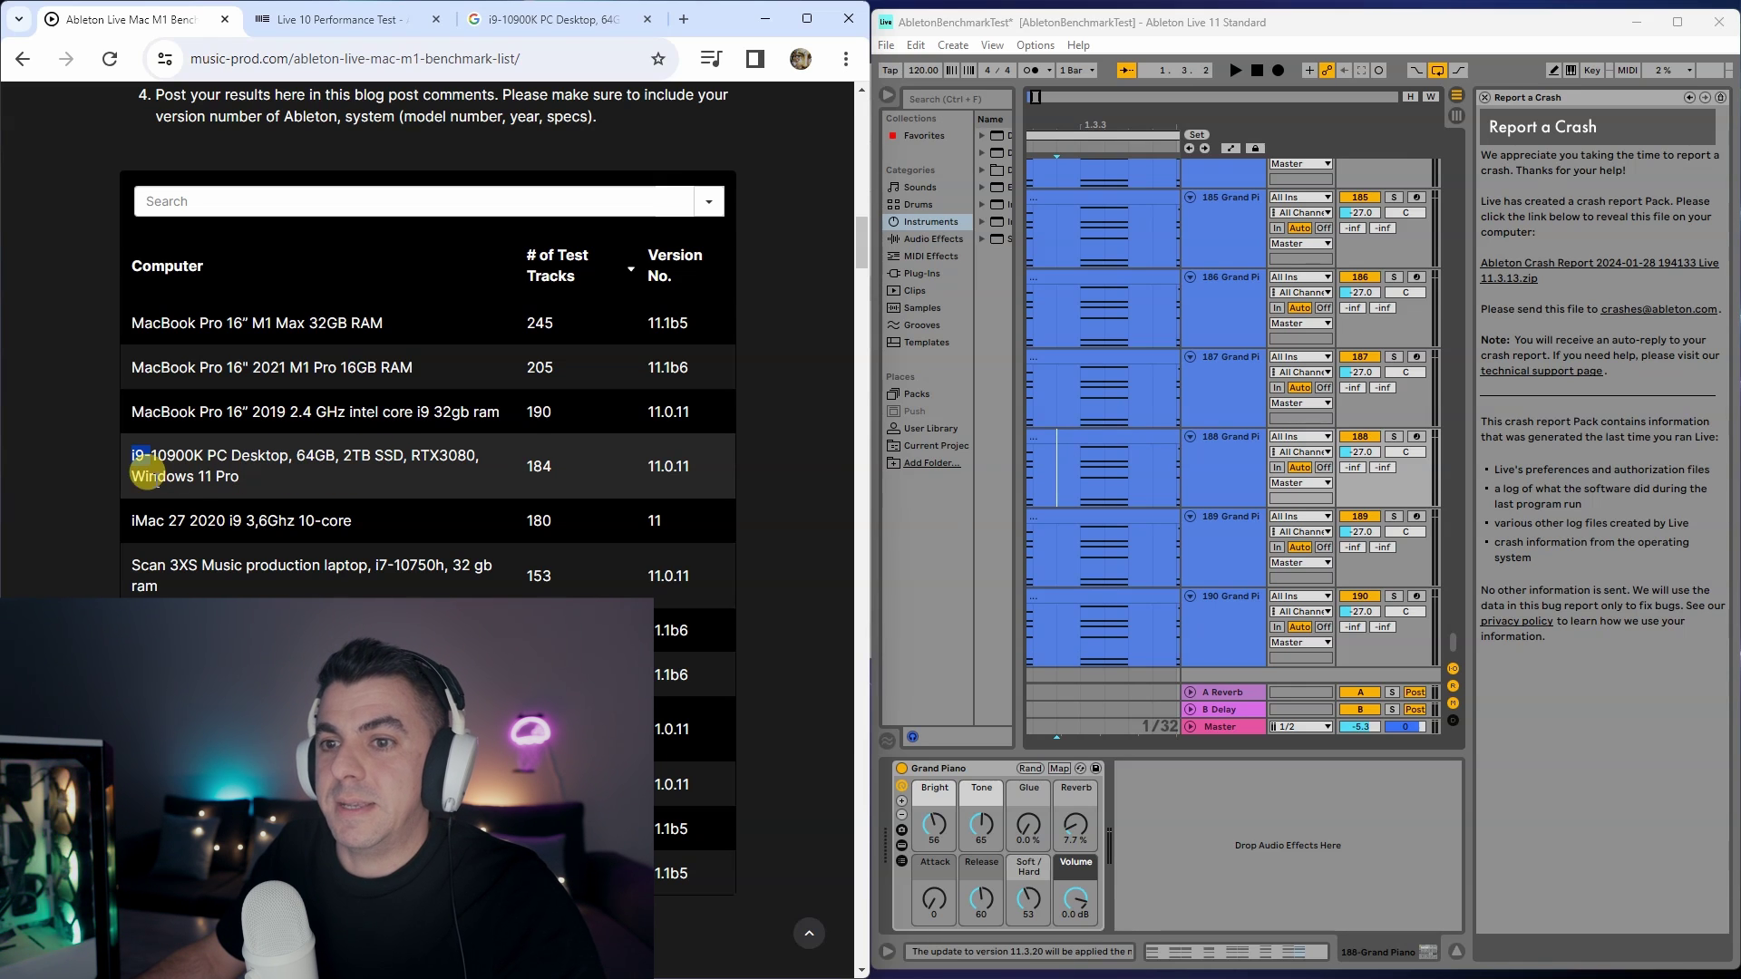
left_click(125, 465)
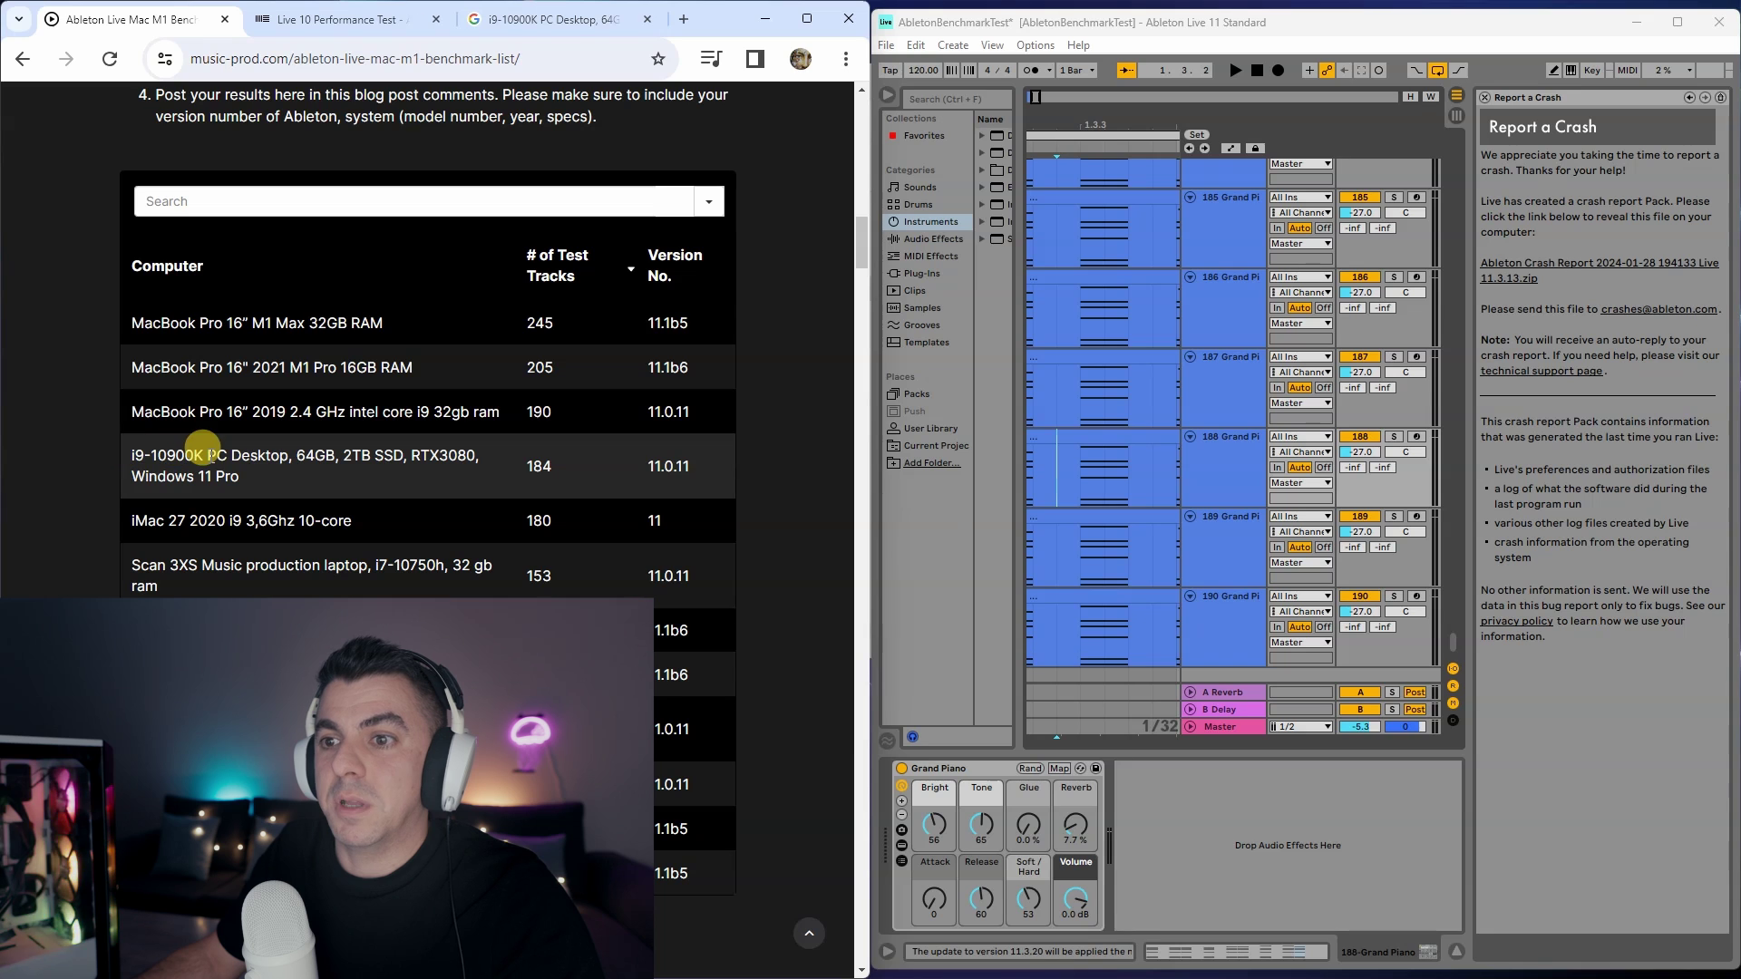
left_click_drag(410, 454, 464, 453)
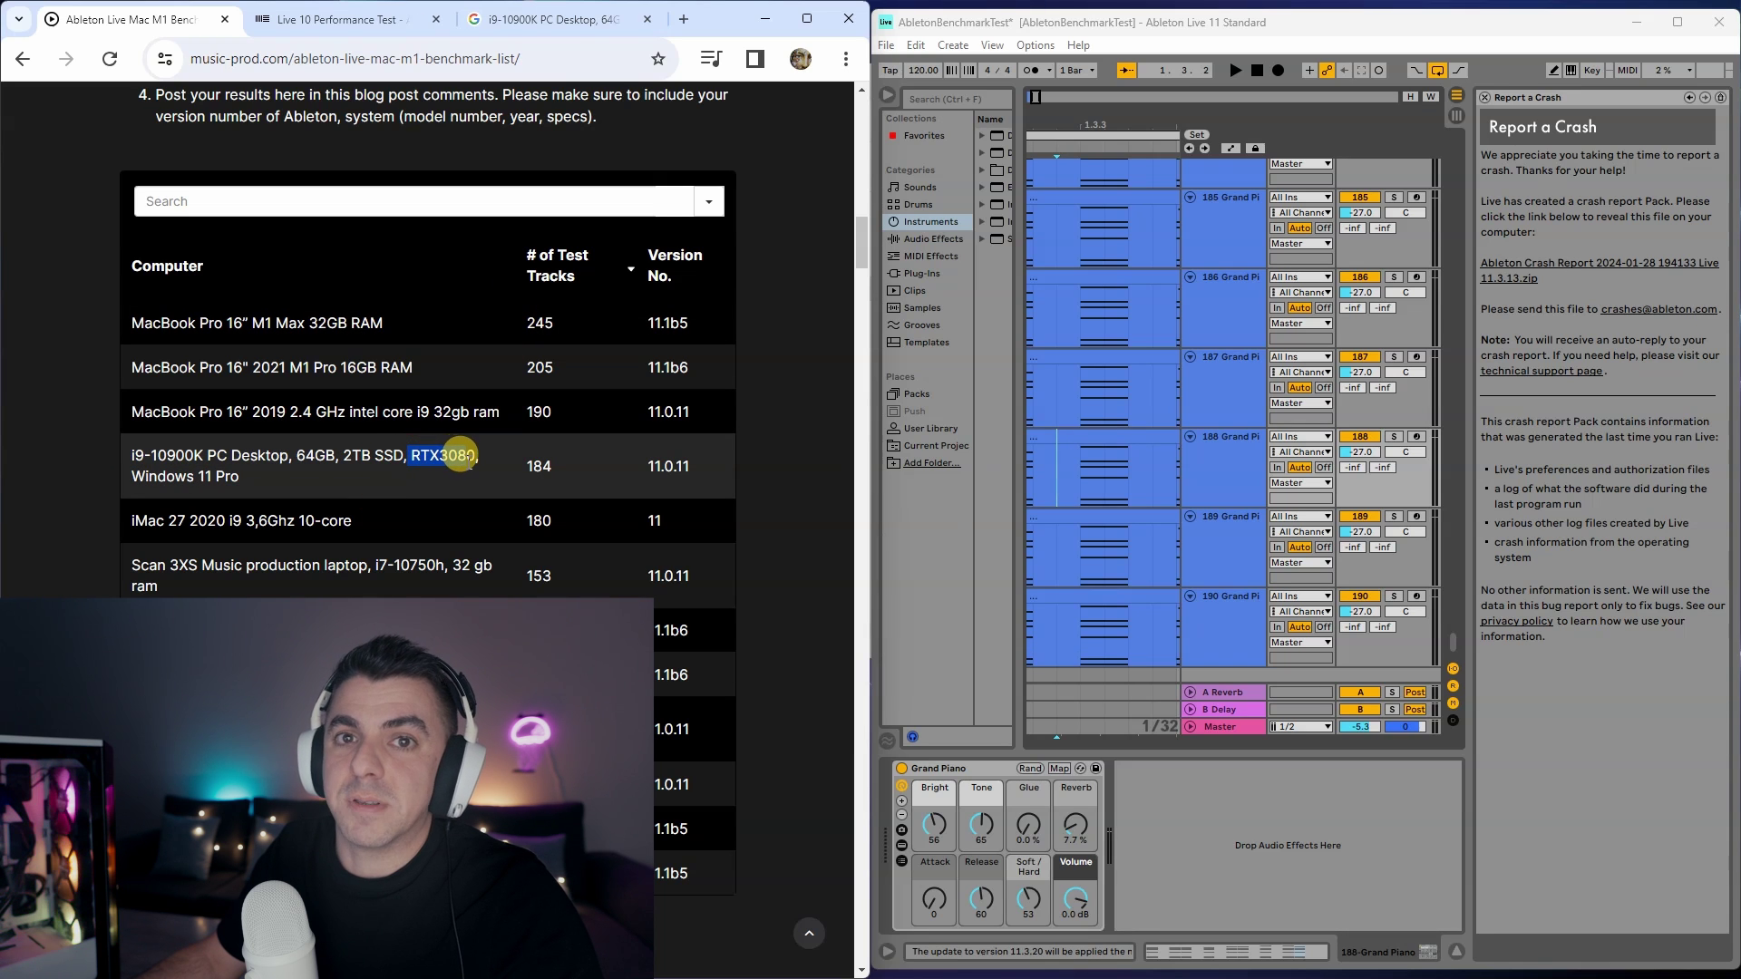
- Browse the i9-10900K desktop search results down to the Amazon HP 290 G4 Microtower listing
left_click(544, 19)
scroll(272, 410, "down", 3)
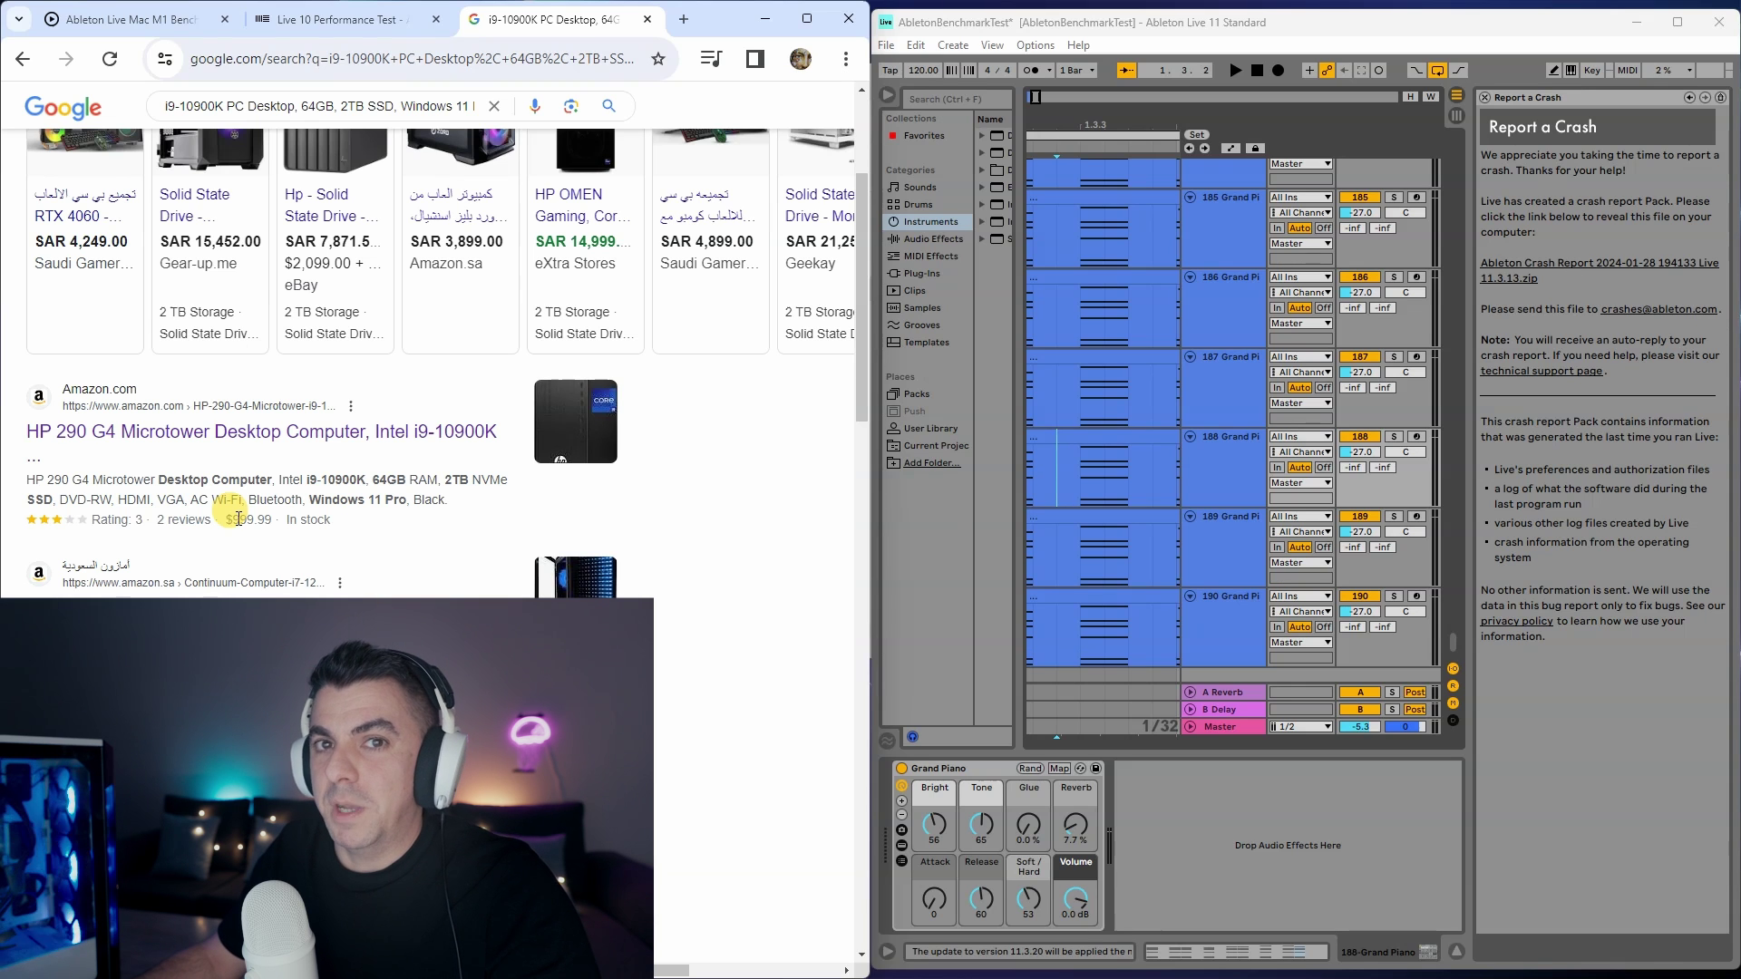
key("ctrl+shift+Tab")
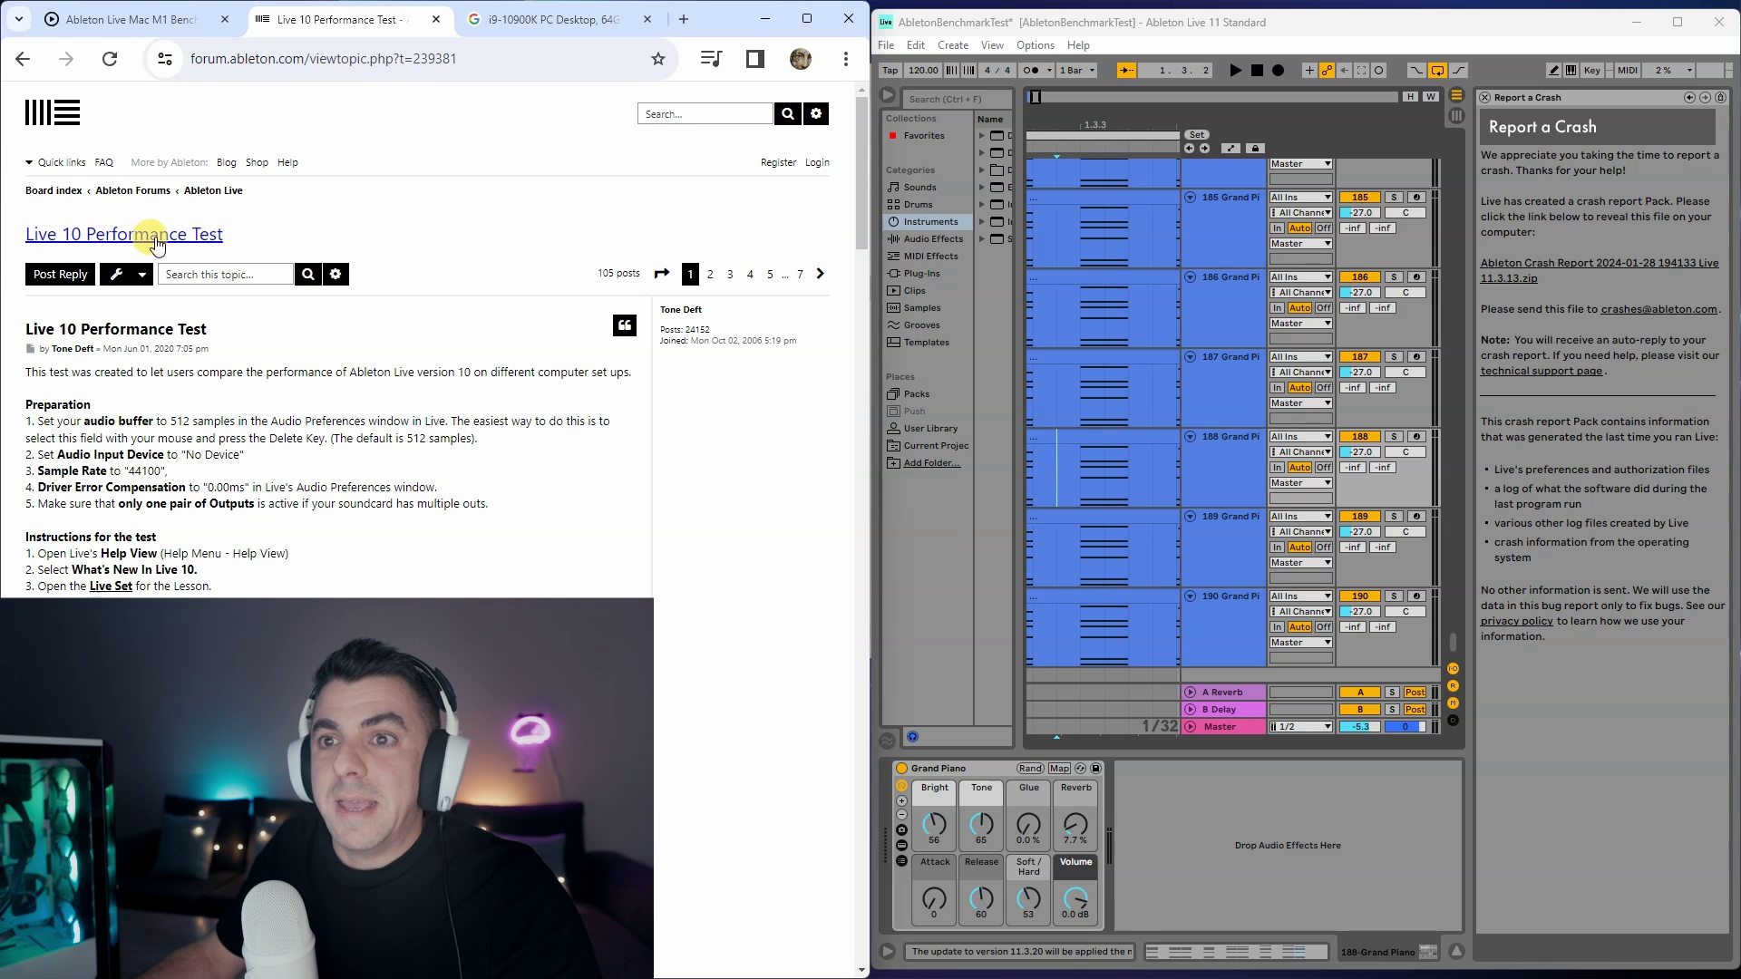
- Mark the 'audio buffer to 512 samples' step in the Live 10 Performance Test forum post
scroll(395, 347, "down", 1)
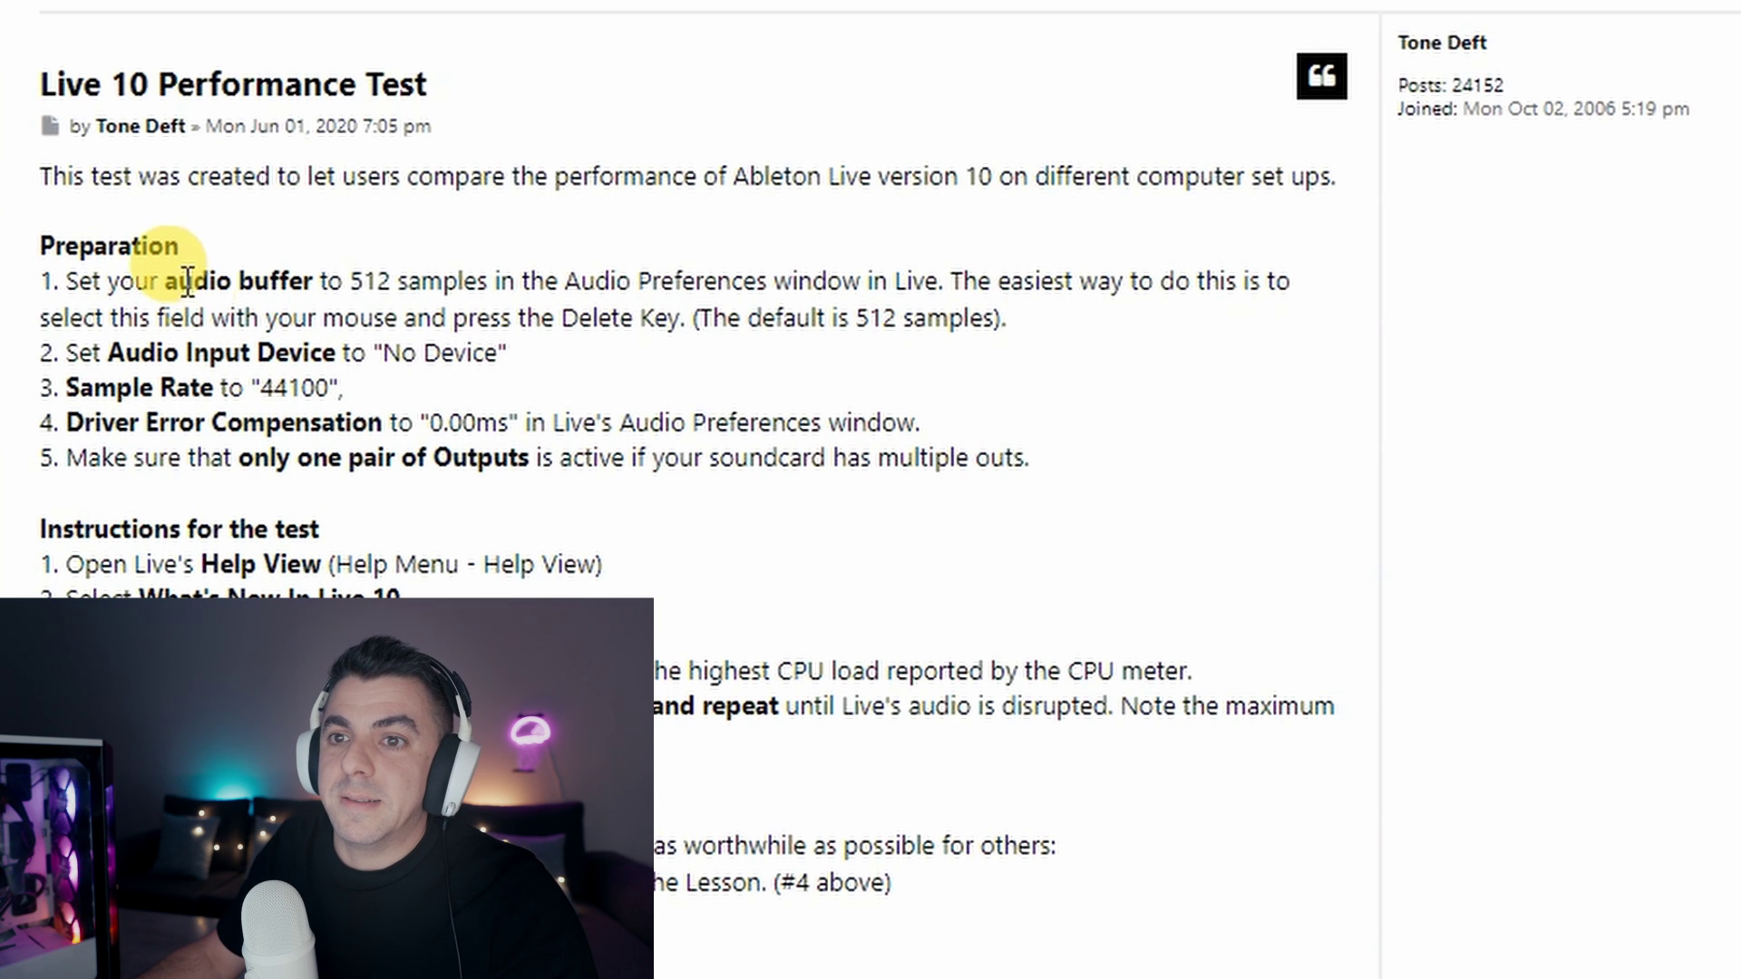
left_click_drag(95, 328, 194, 330)
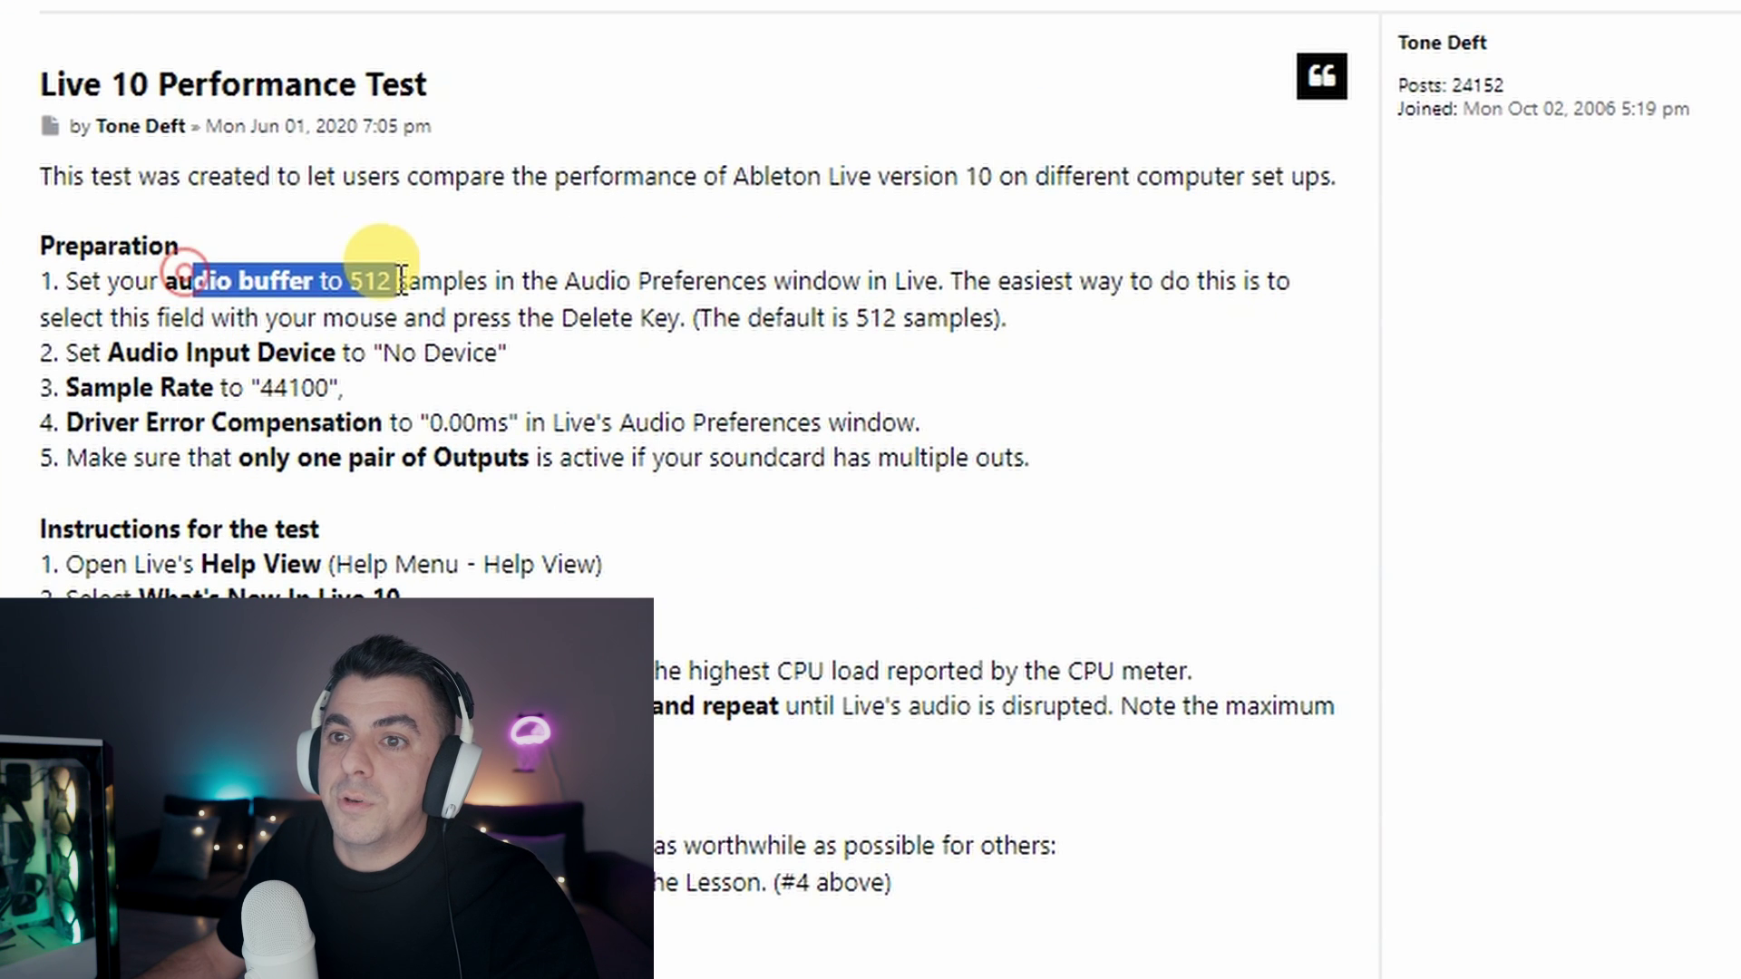
left_click_drag(402, 280, 476, 282)
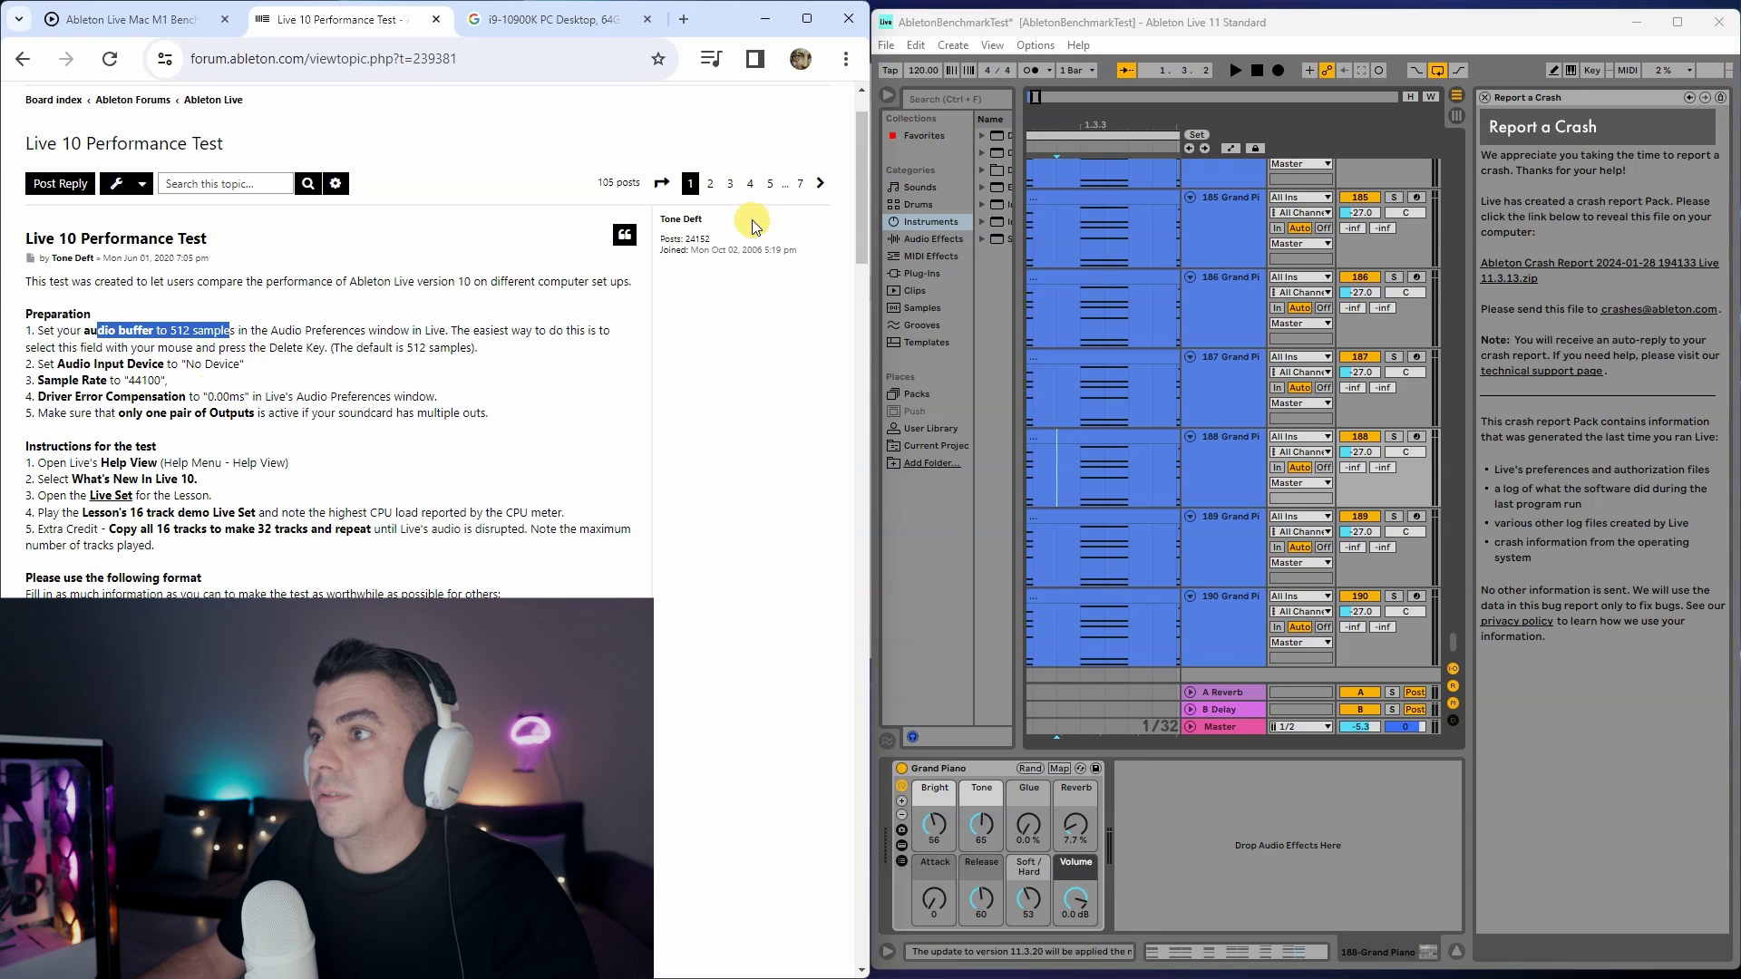
- Open Live's Options > Preferences and drag the Drum Rack group to the end of the tracks
left_click(1035, 46)
left_click(1129, 617)
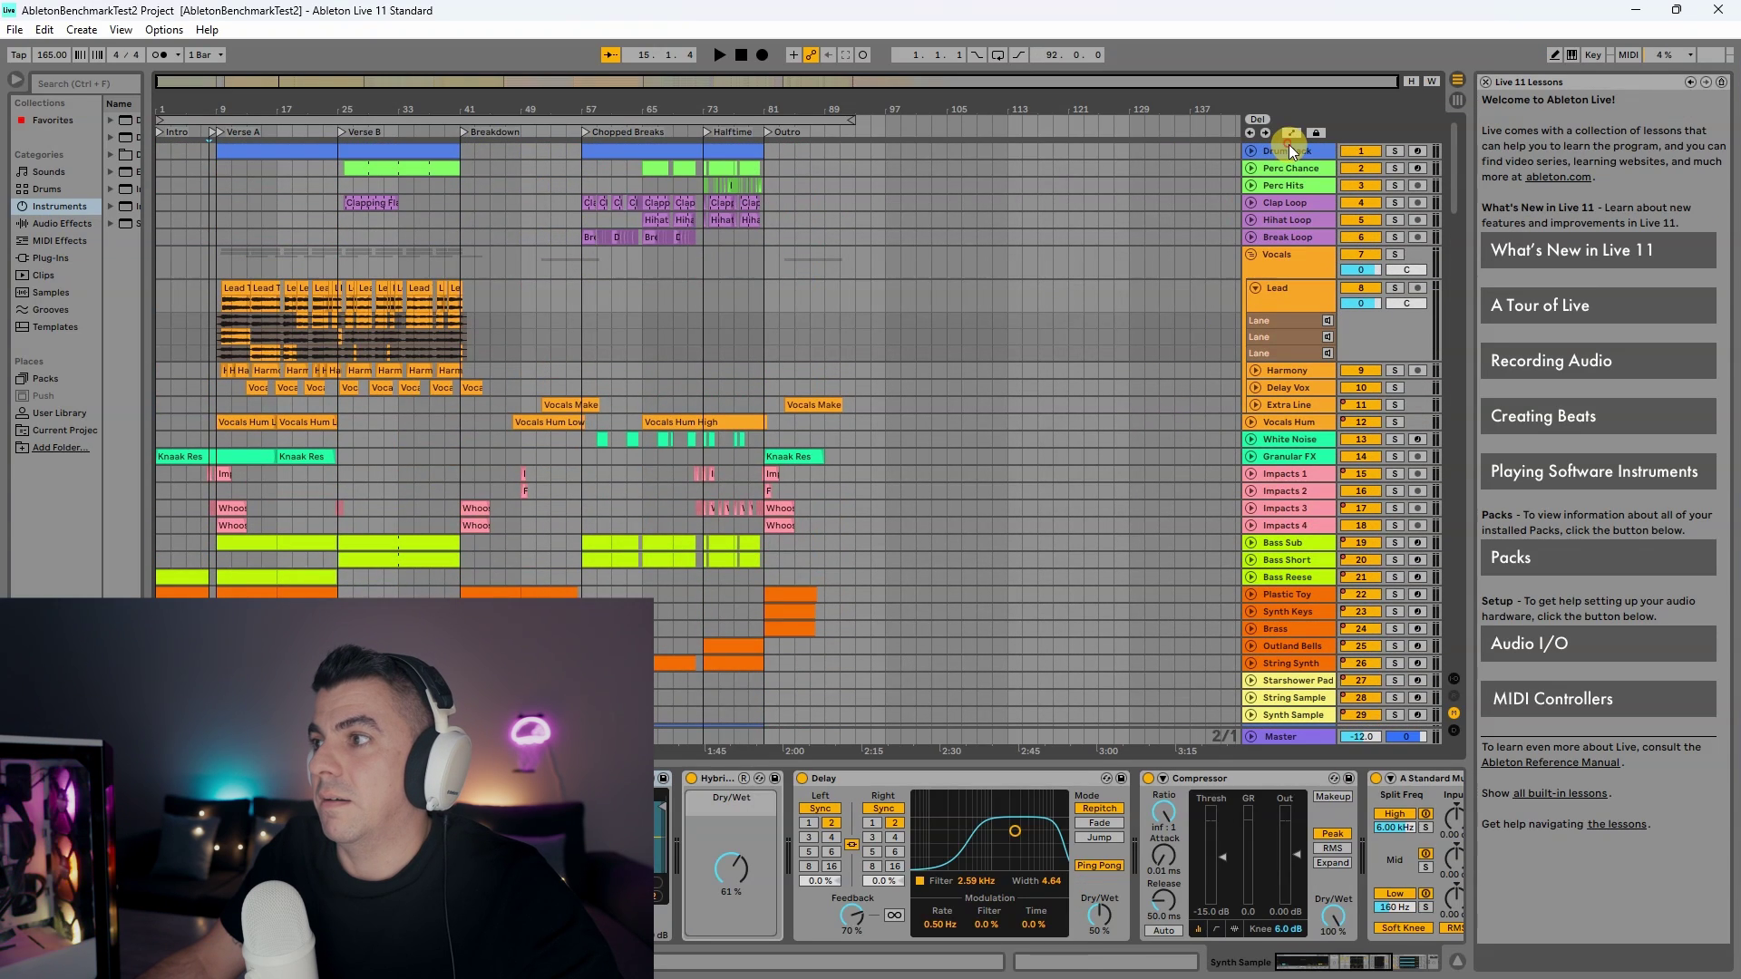
left_click_drag(1288, 144, 1287, 607)
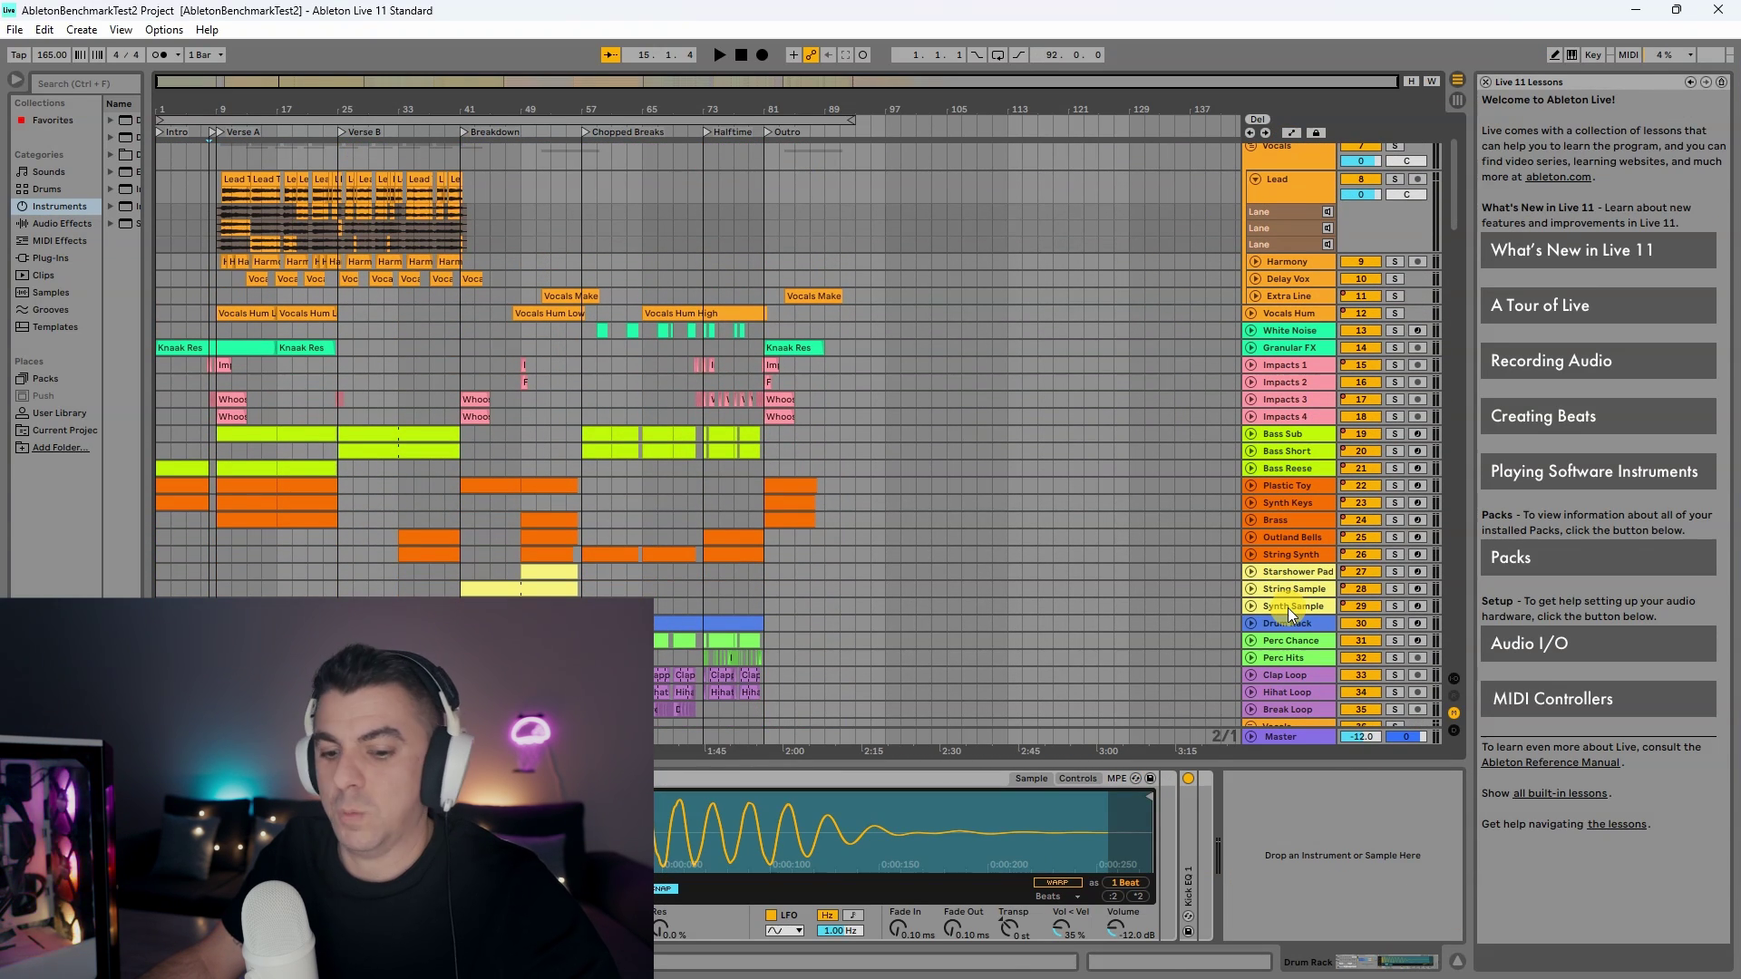
- Undo the Drum Rack move and open the 'What's New in Live 11' built-in lesson
left_click(1287, 608, "shift")
key("ctrl+z")
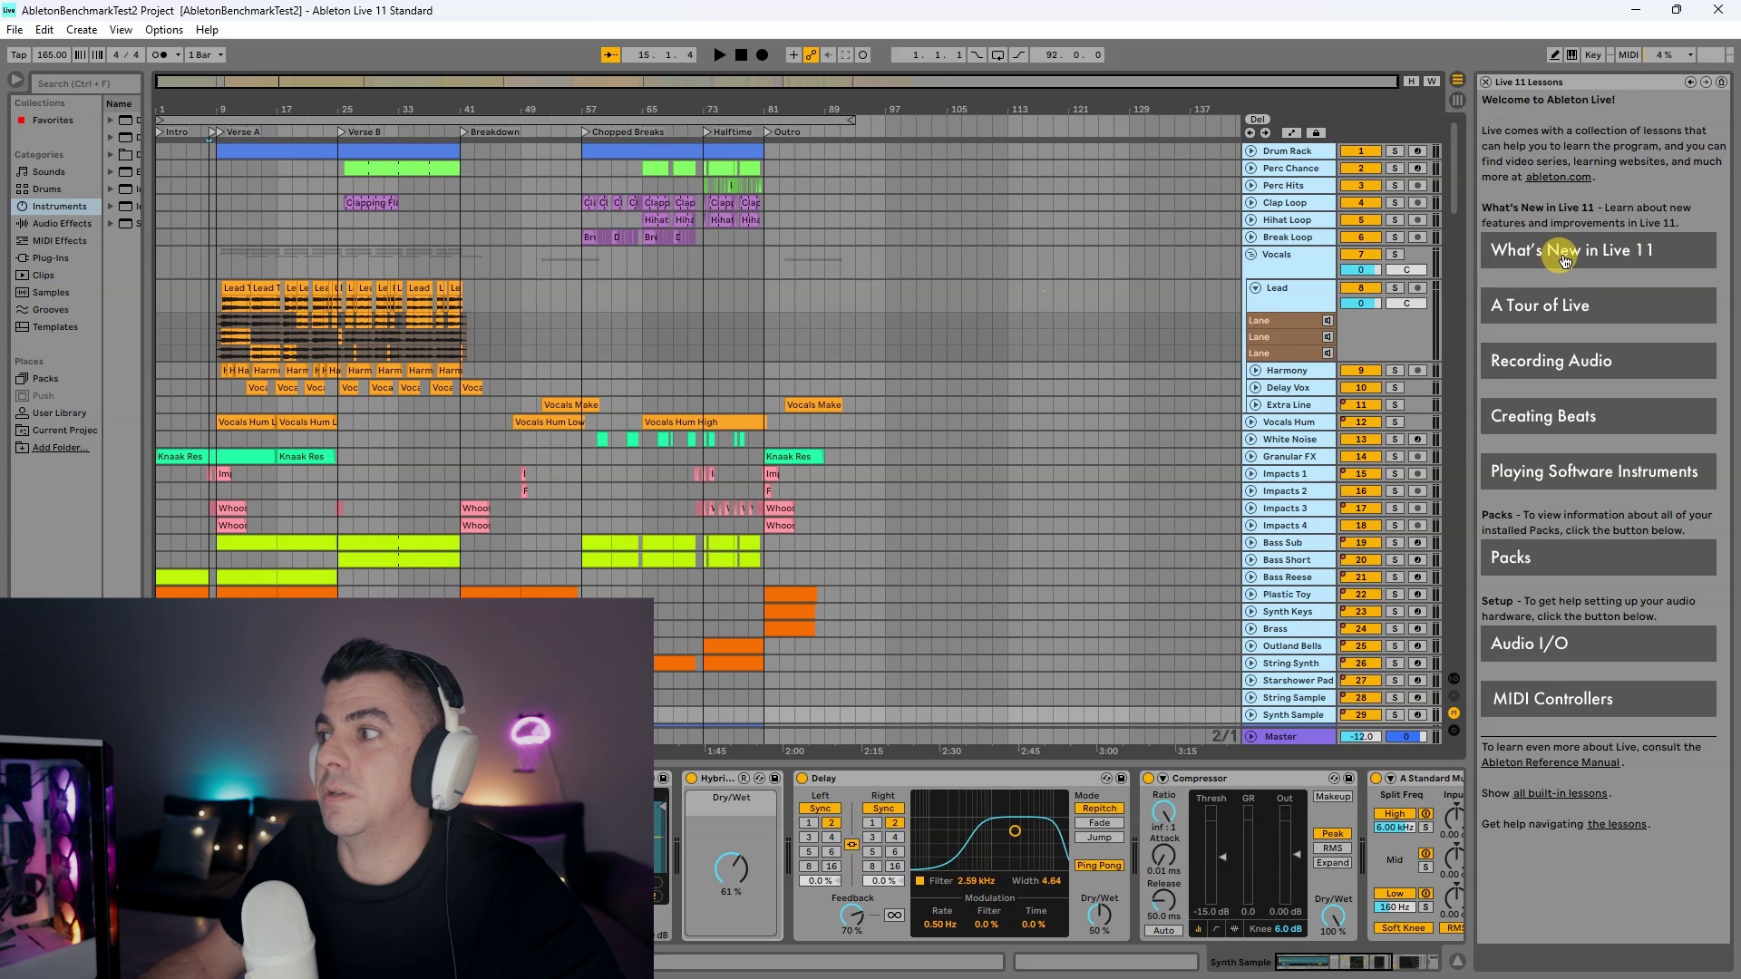
left_click(206, 29)
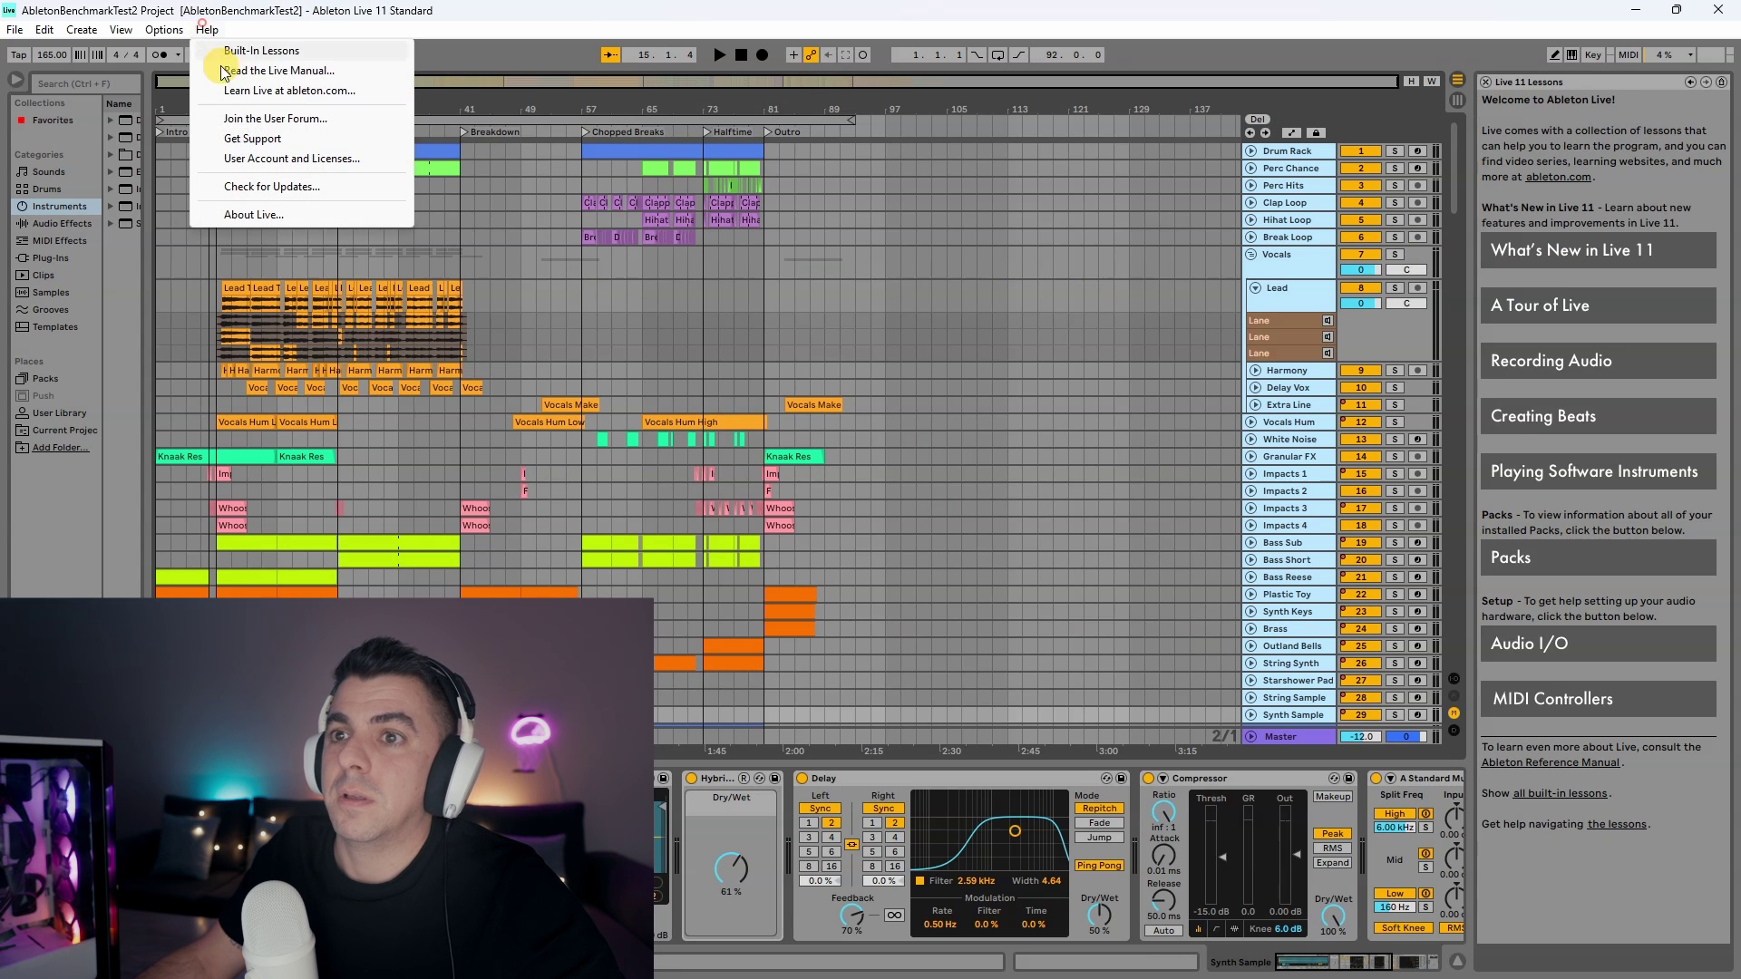
left_click(258, 53)
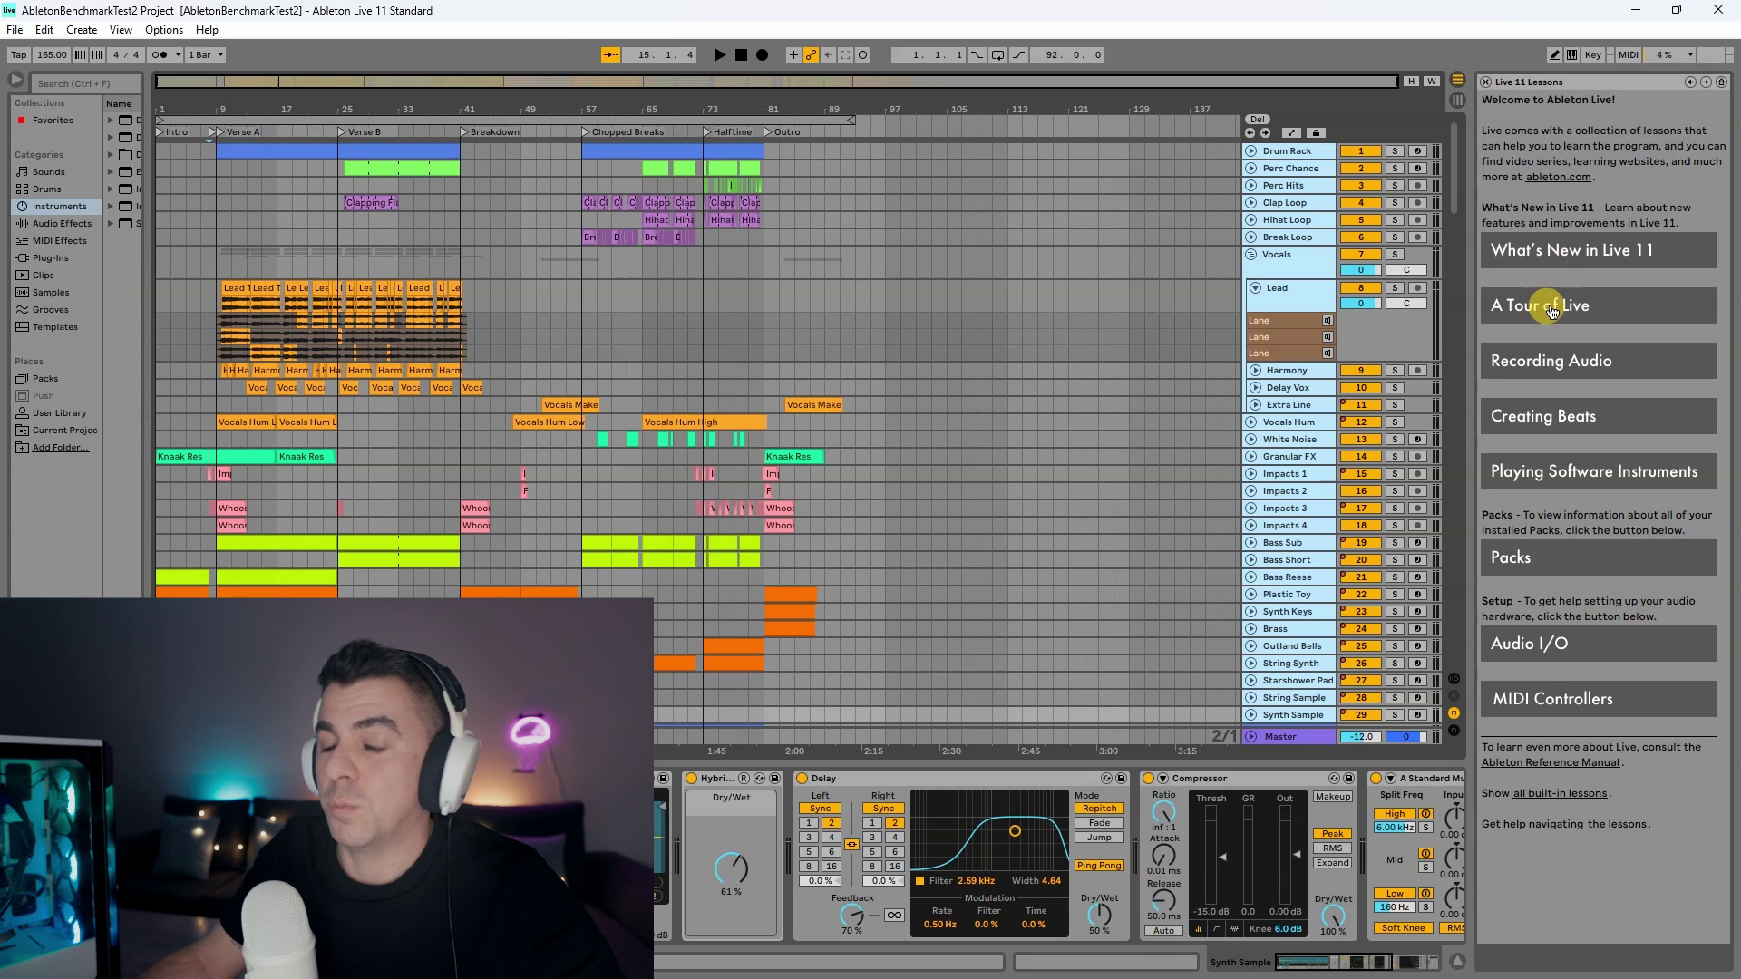
left_click(1561, 251)
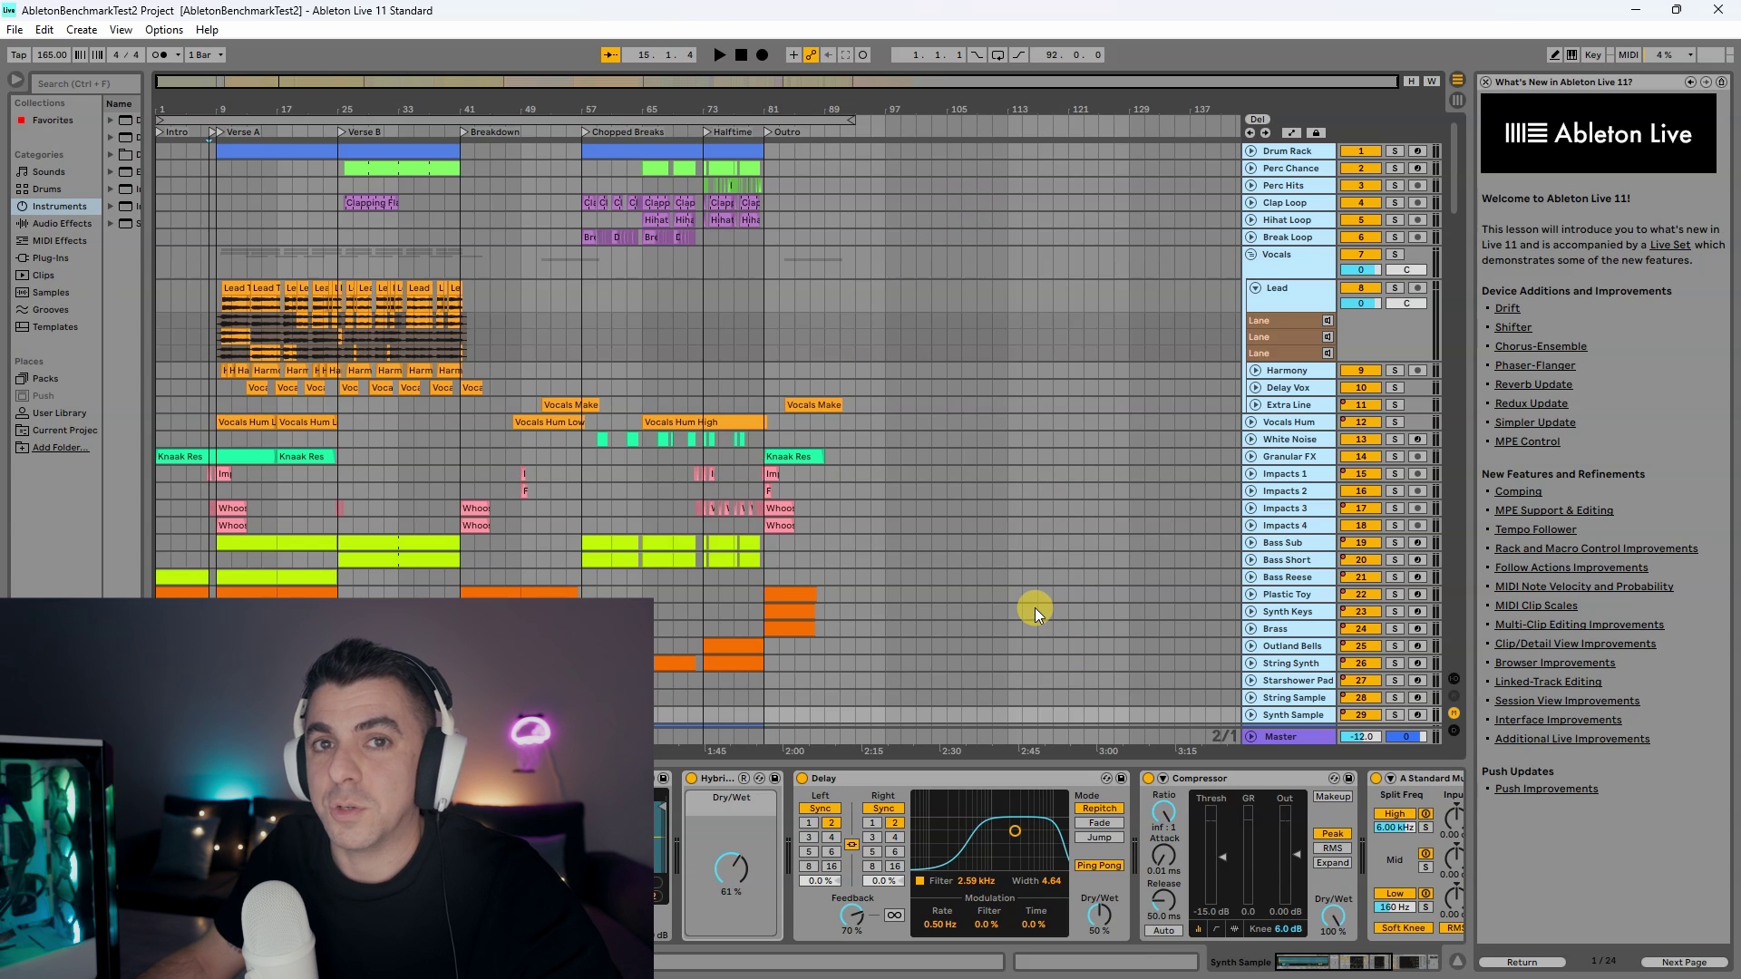
left_click(1008, 423)
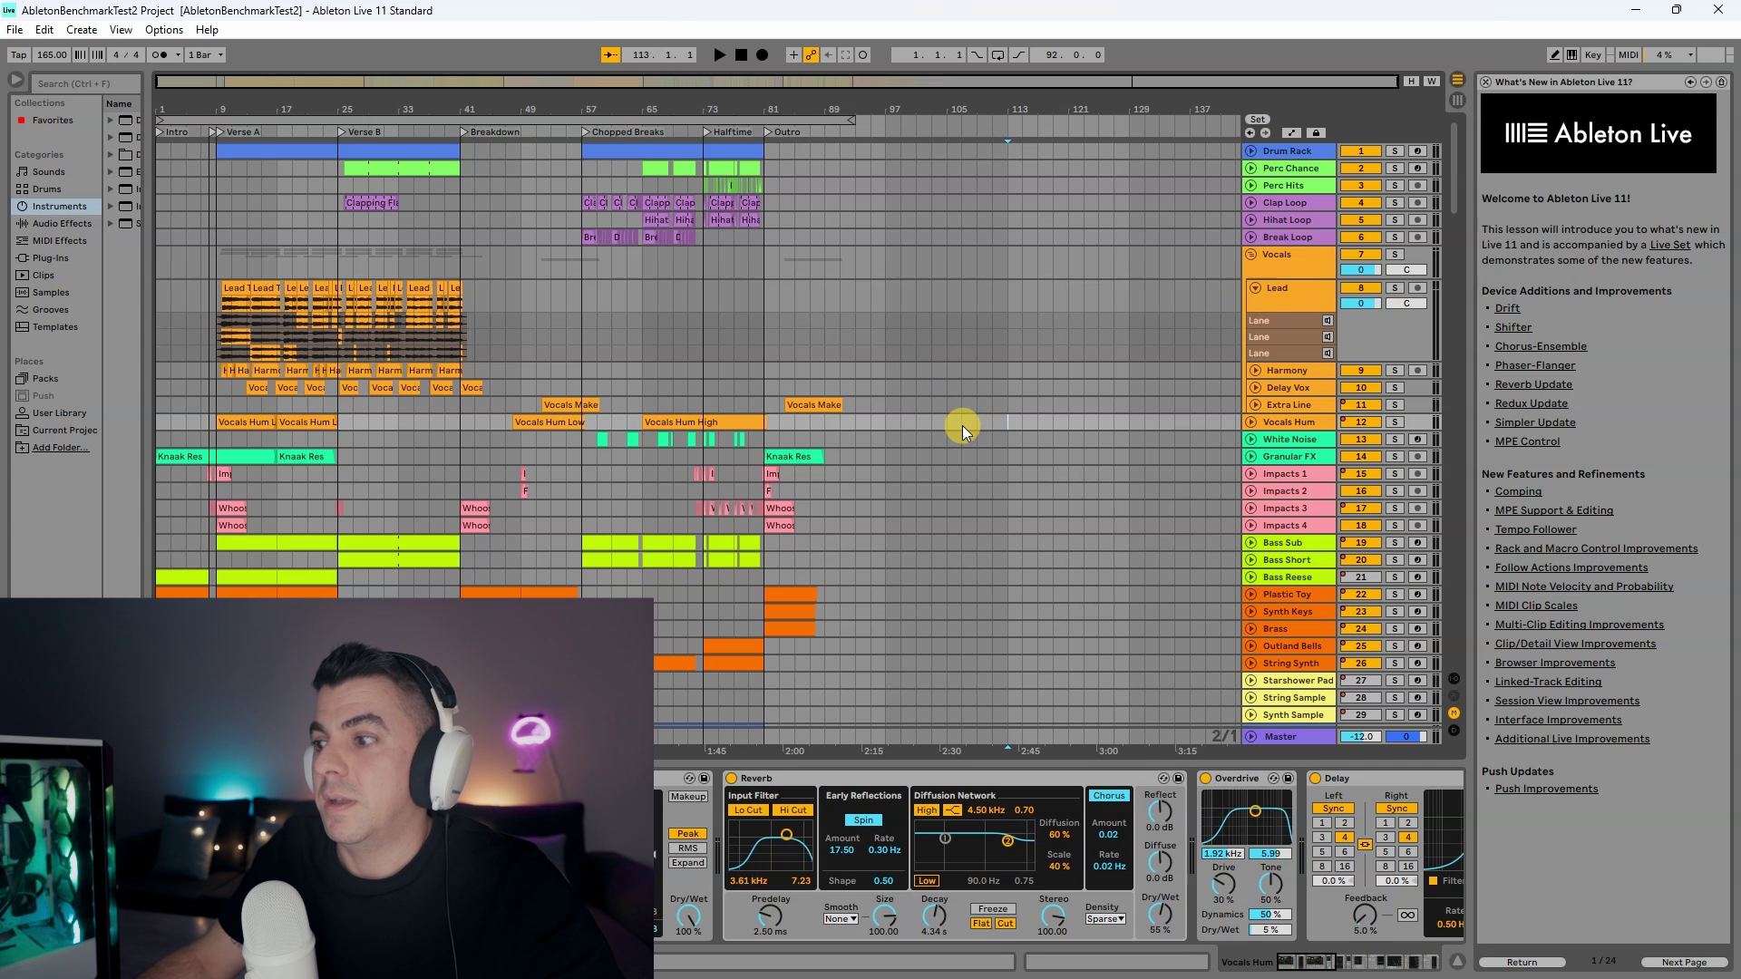
scroll(969, 434, "down", 3)
scroll(994, 459, "down", 5)
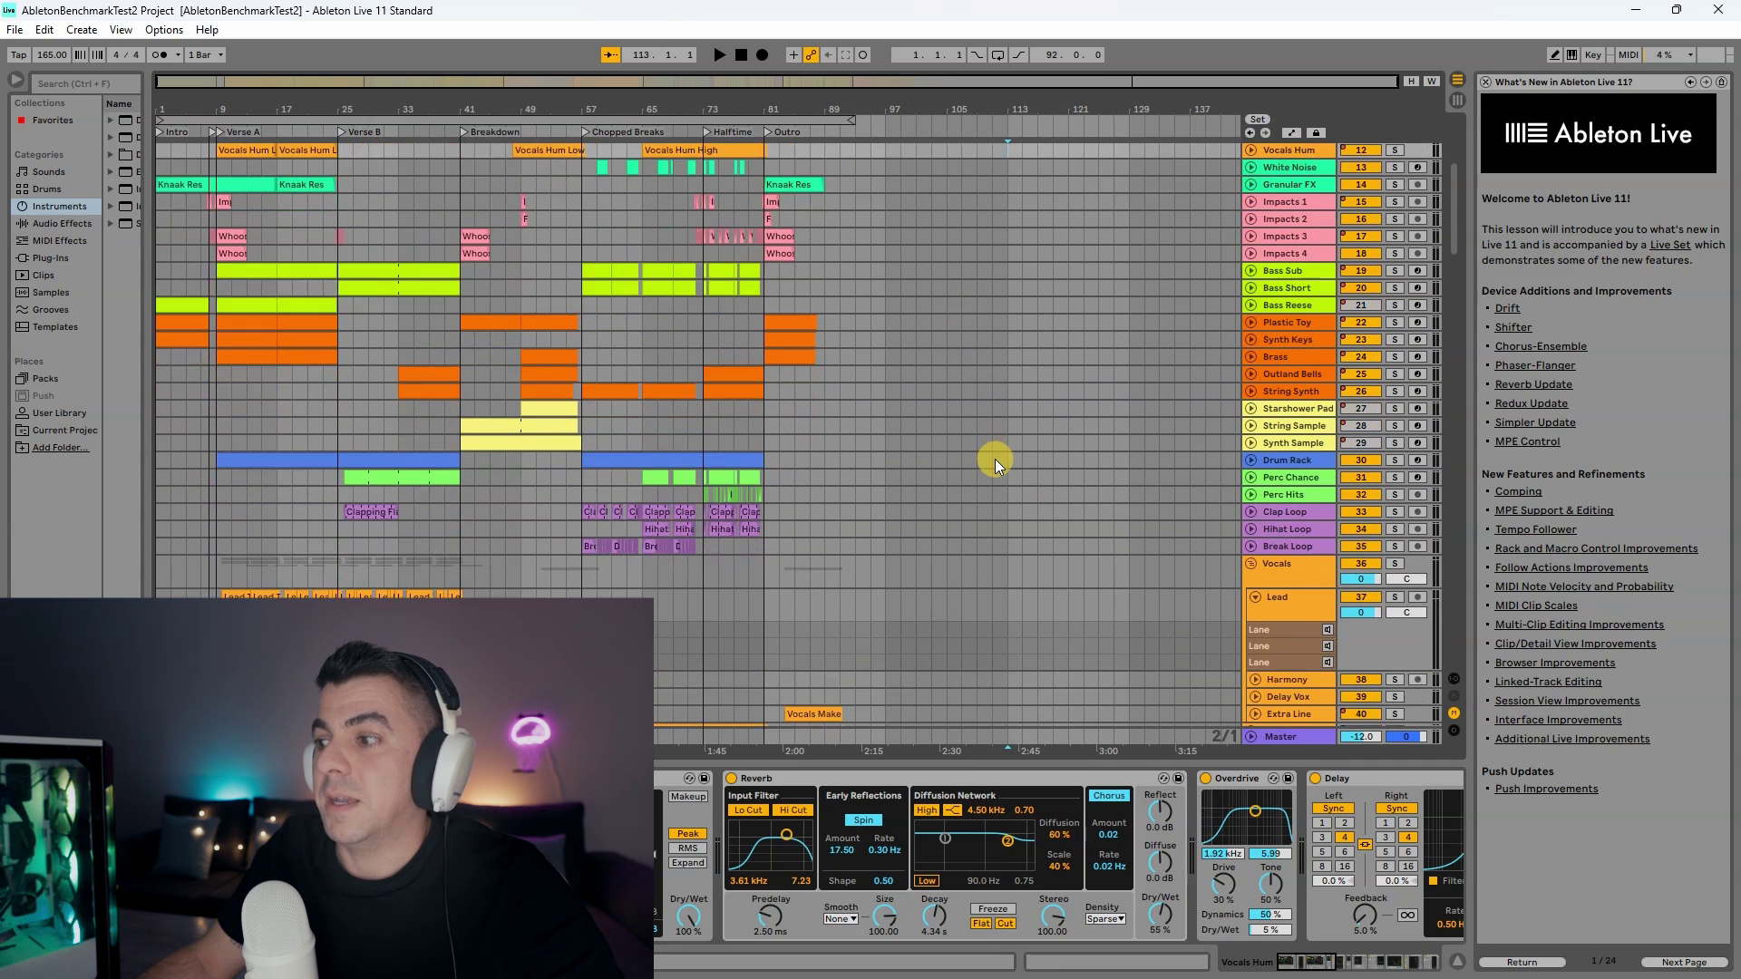
scroll(994, 458, "down", 5)
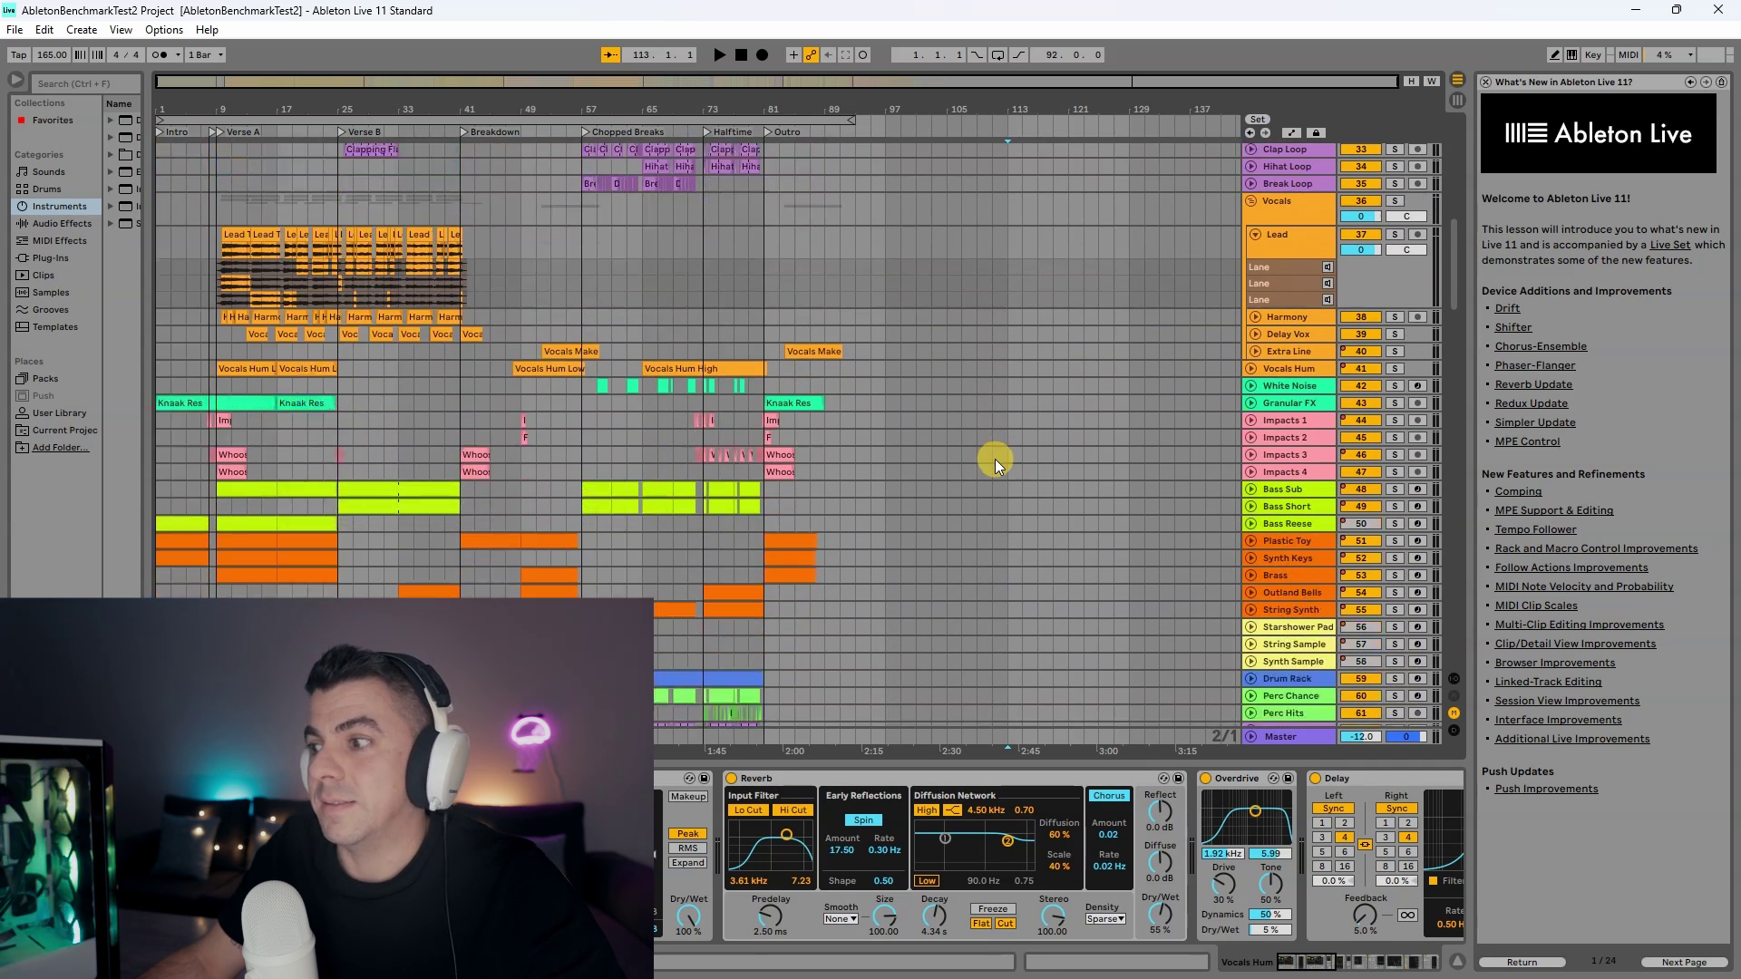
scroll(994, 458, "down", 5)
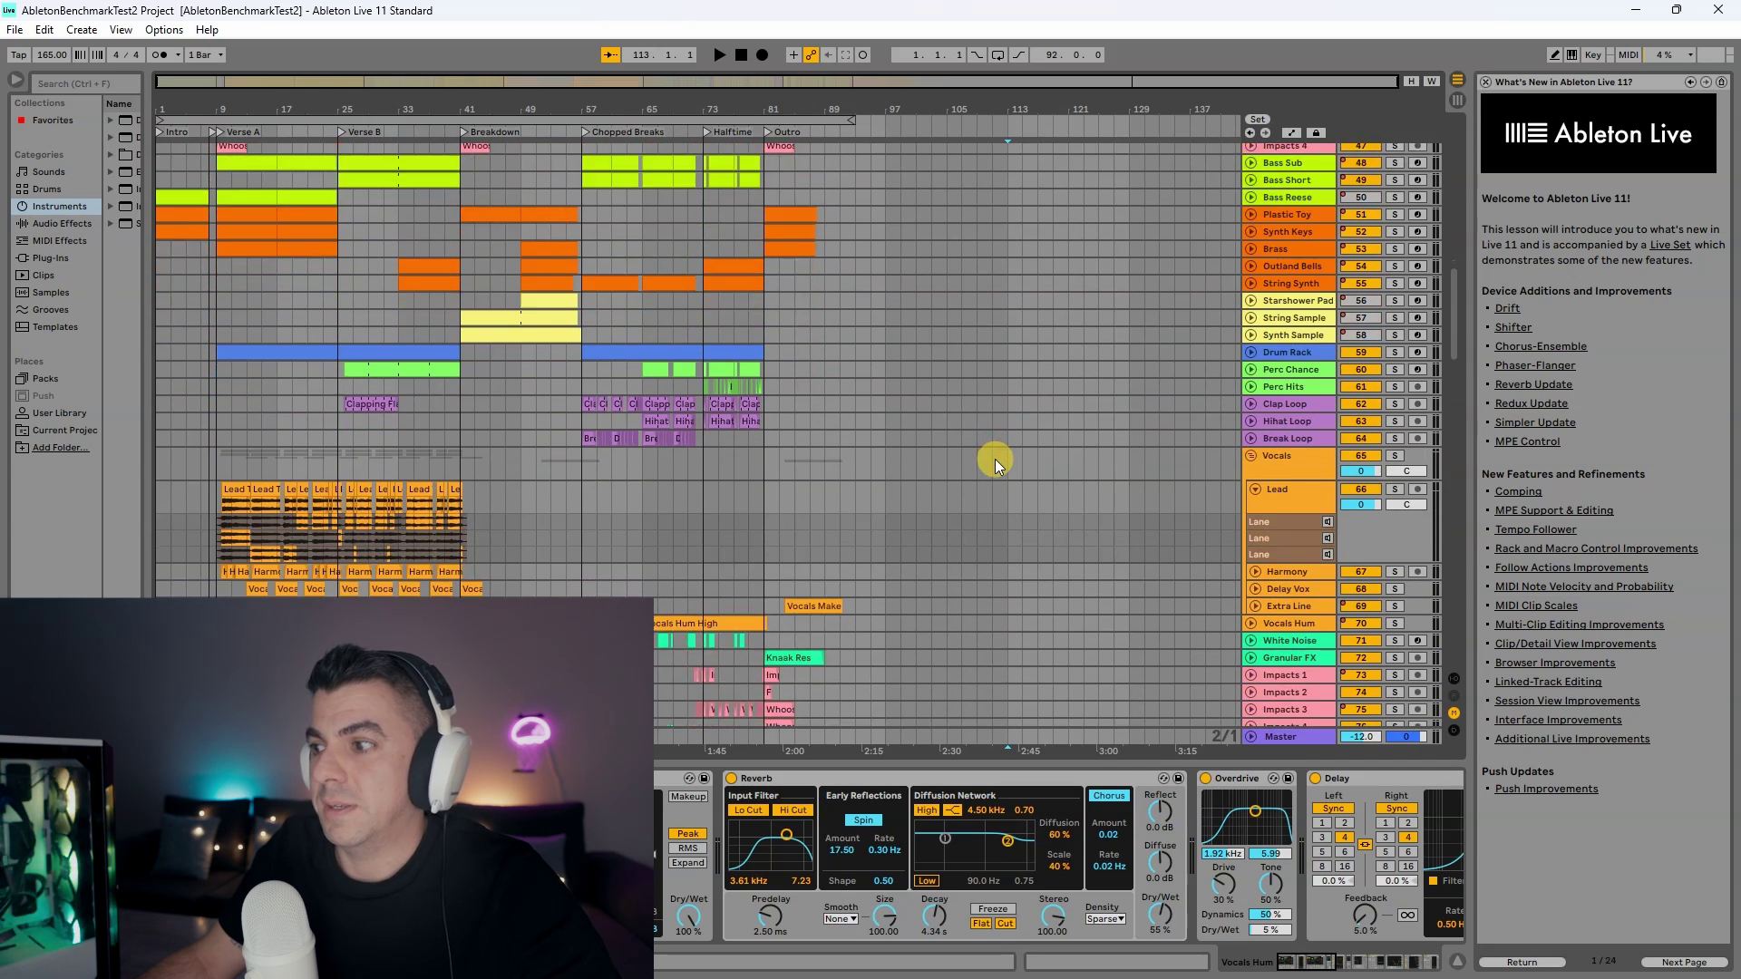
scroll(994, 459, "down", 8)
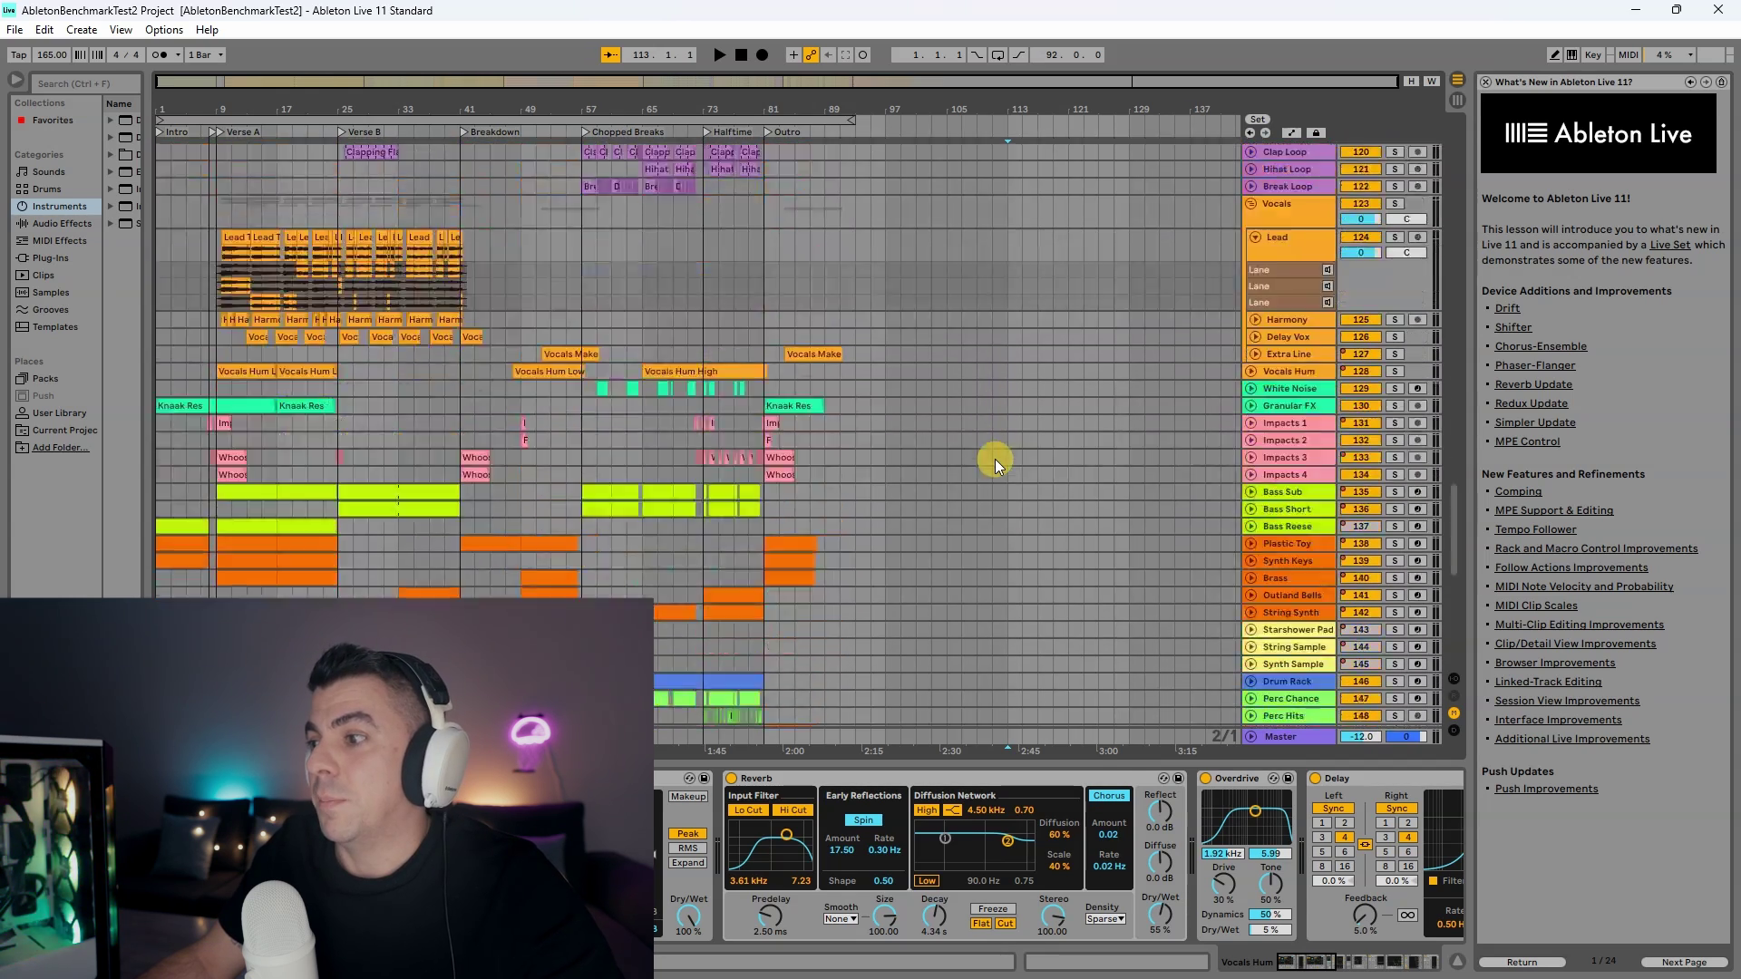
left_click(1006, 677)
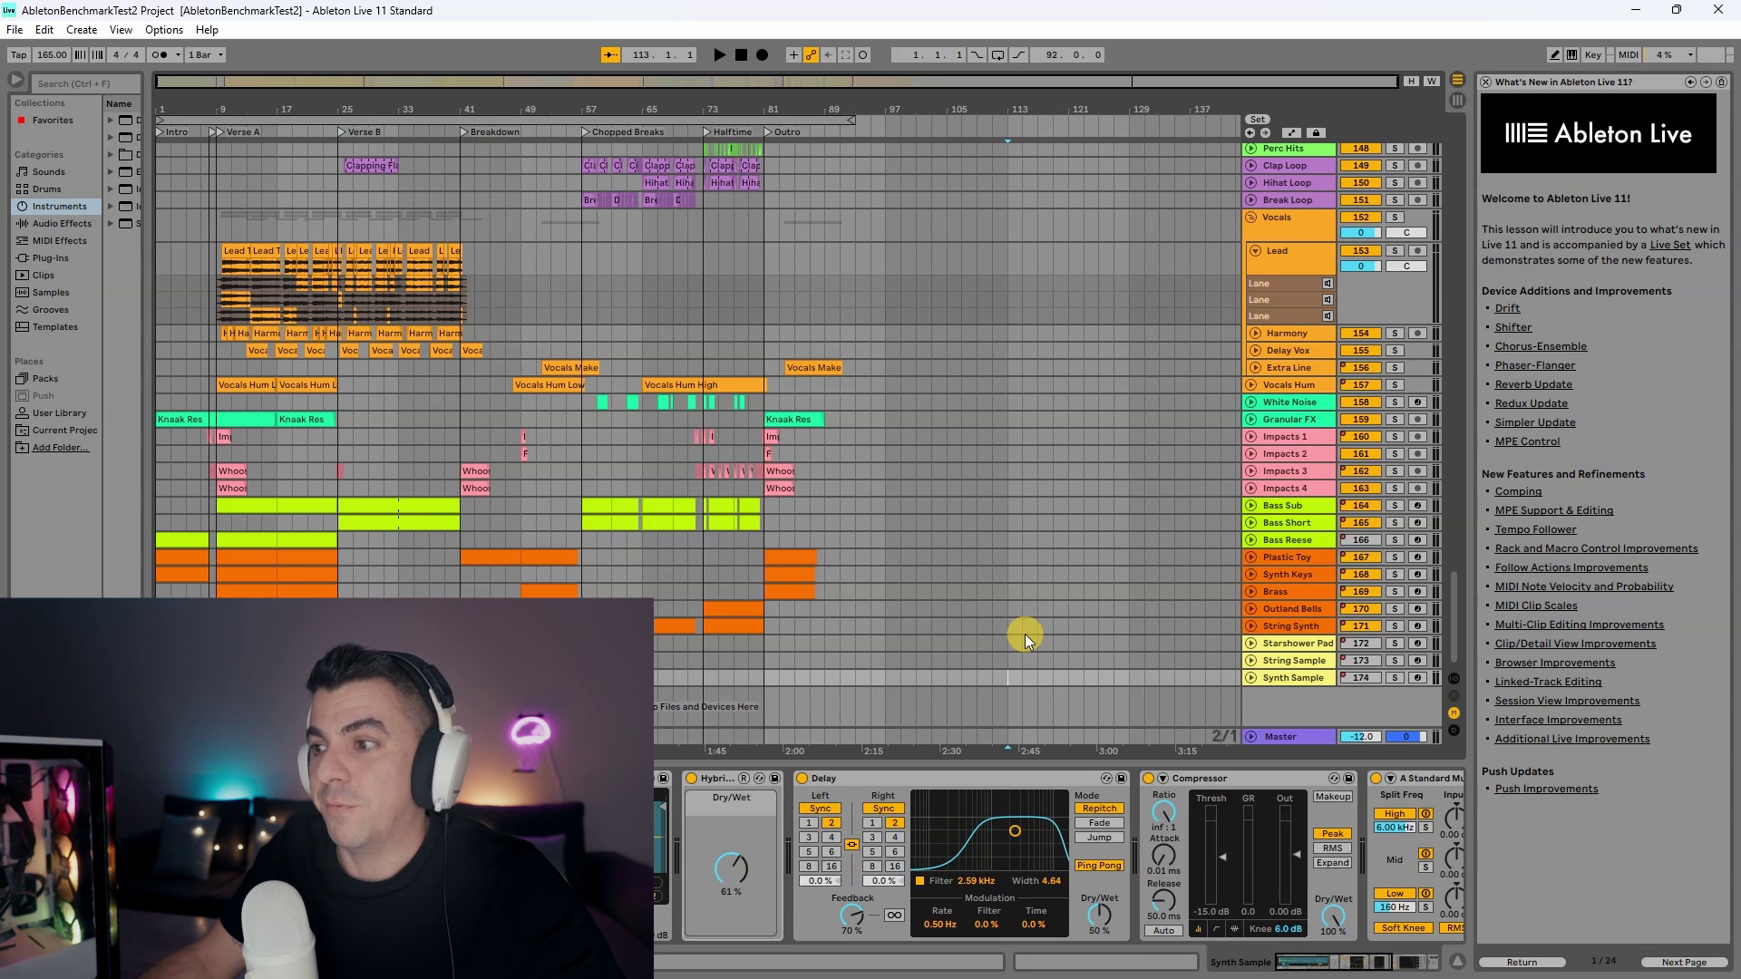
left_click(370, 290)
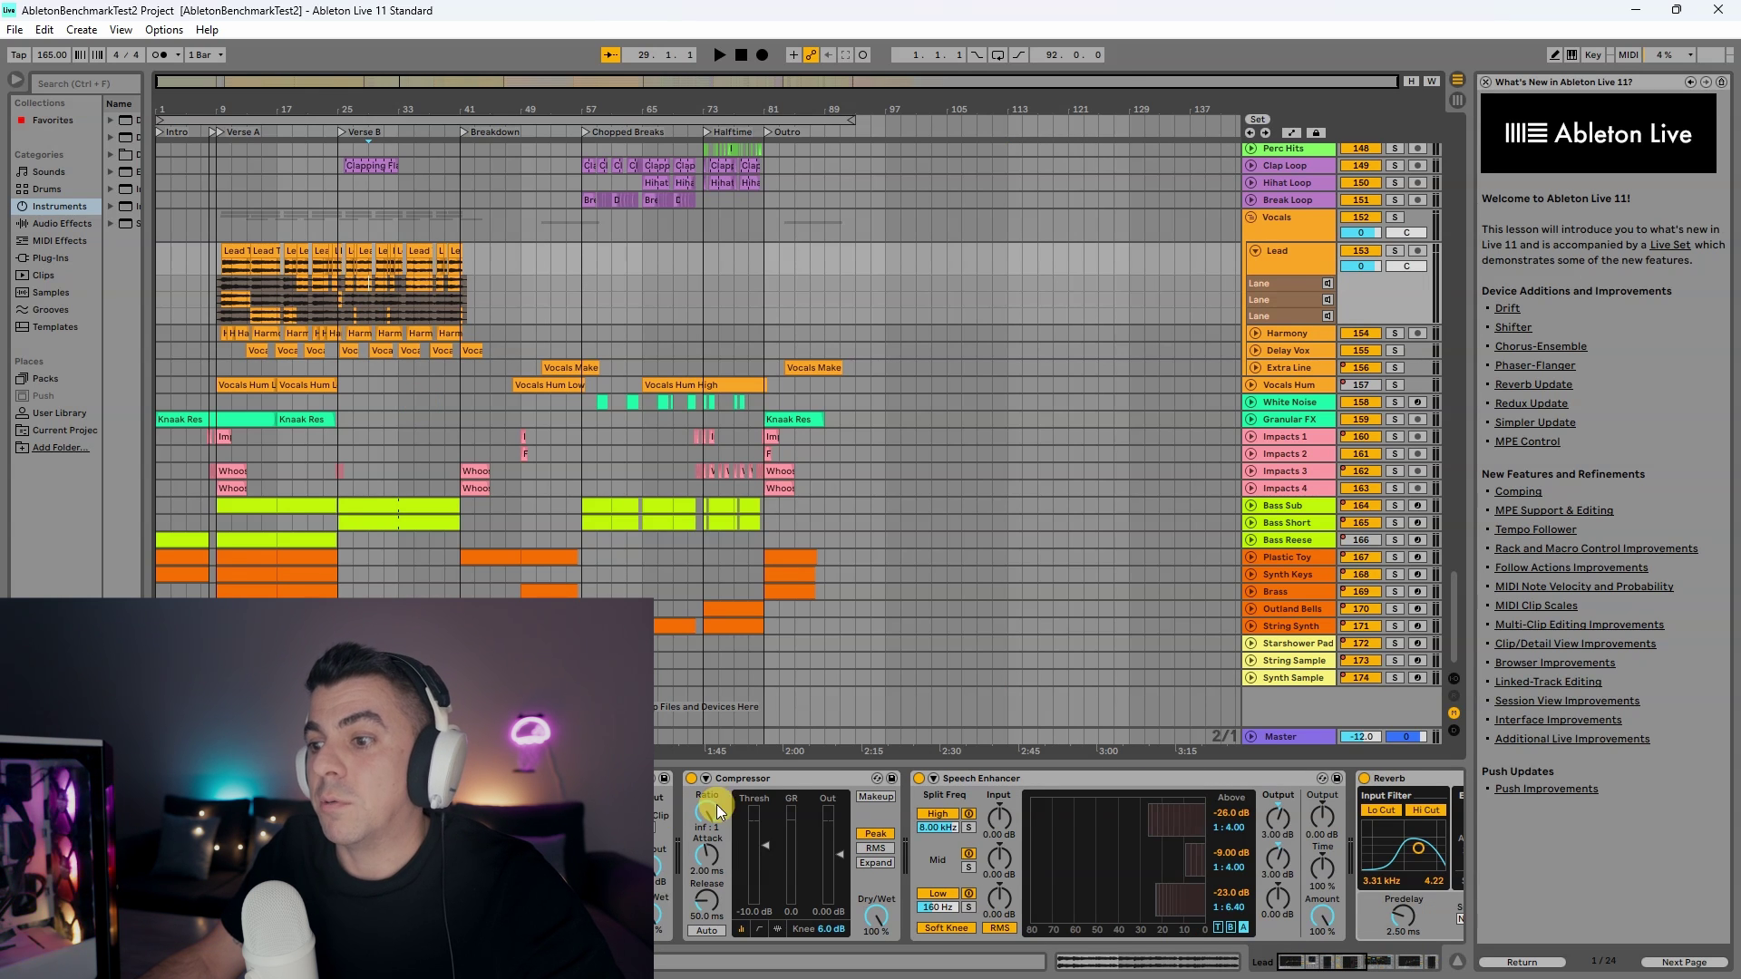
left_click(381, 510)
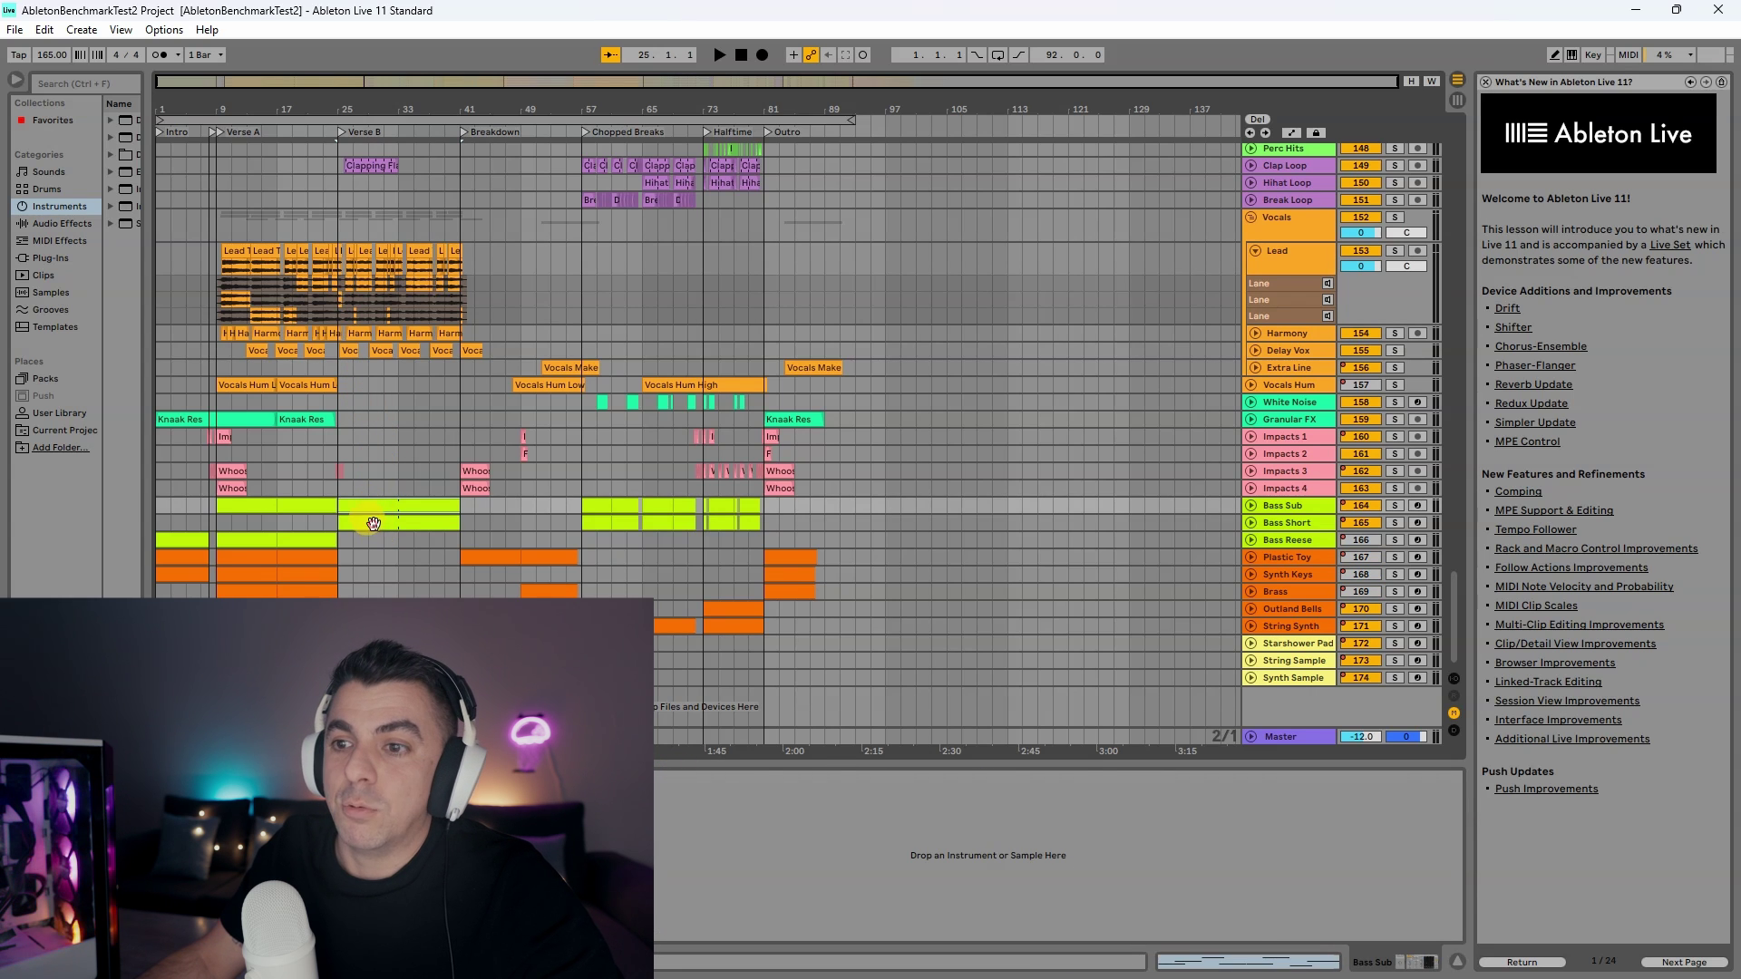
left_click(249, 556)
left_click(258, 574)
left_click(262, 585)
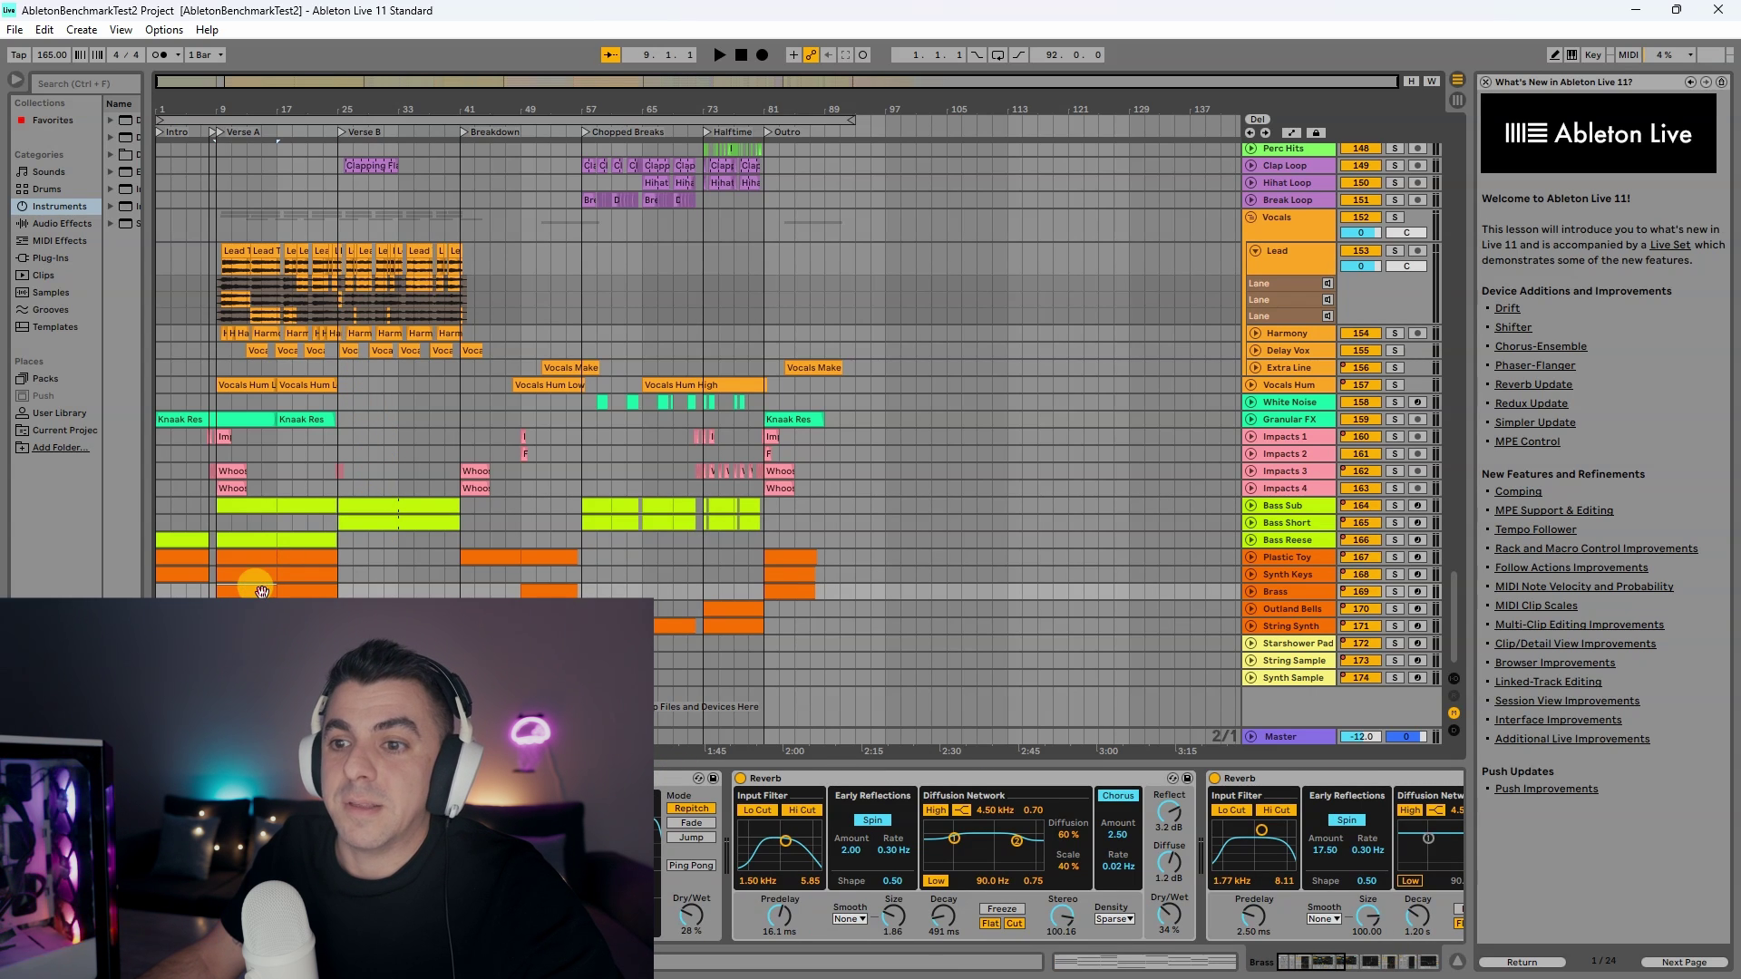
left_click(266, 262)
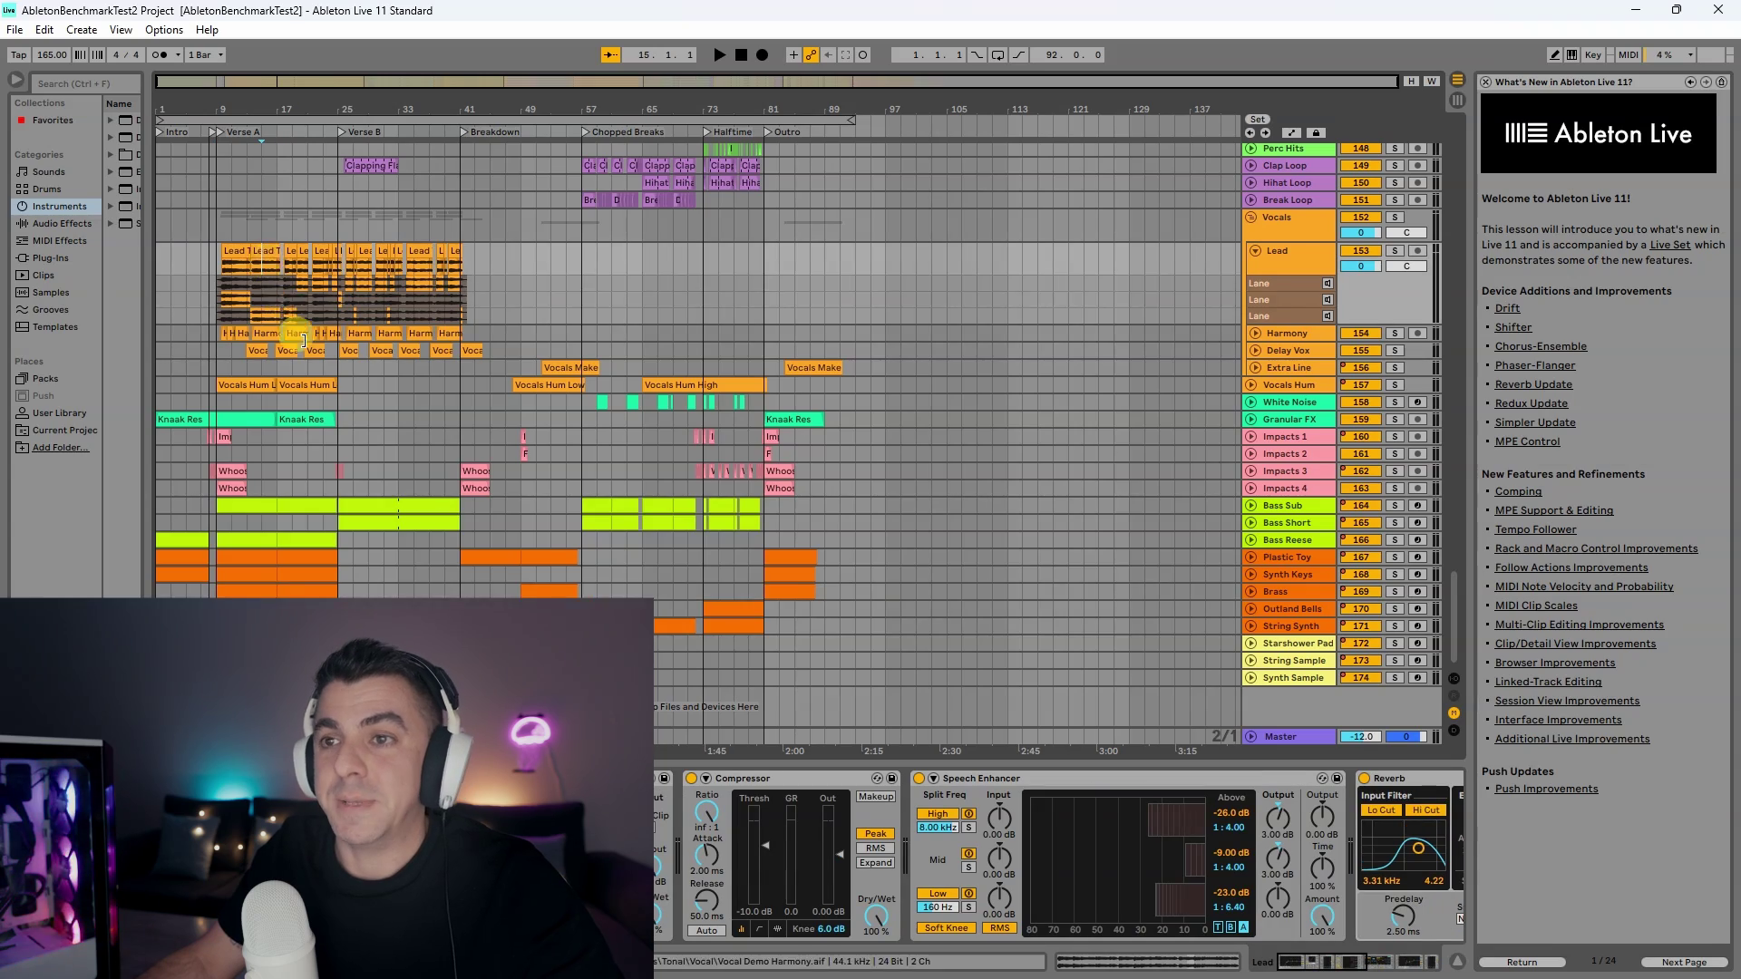
scroll(309, 349, "up", 20)
scroll(308, 352, "up", 5)
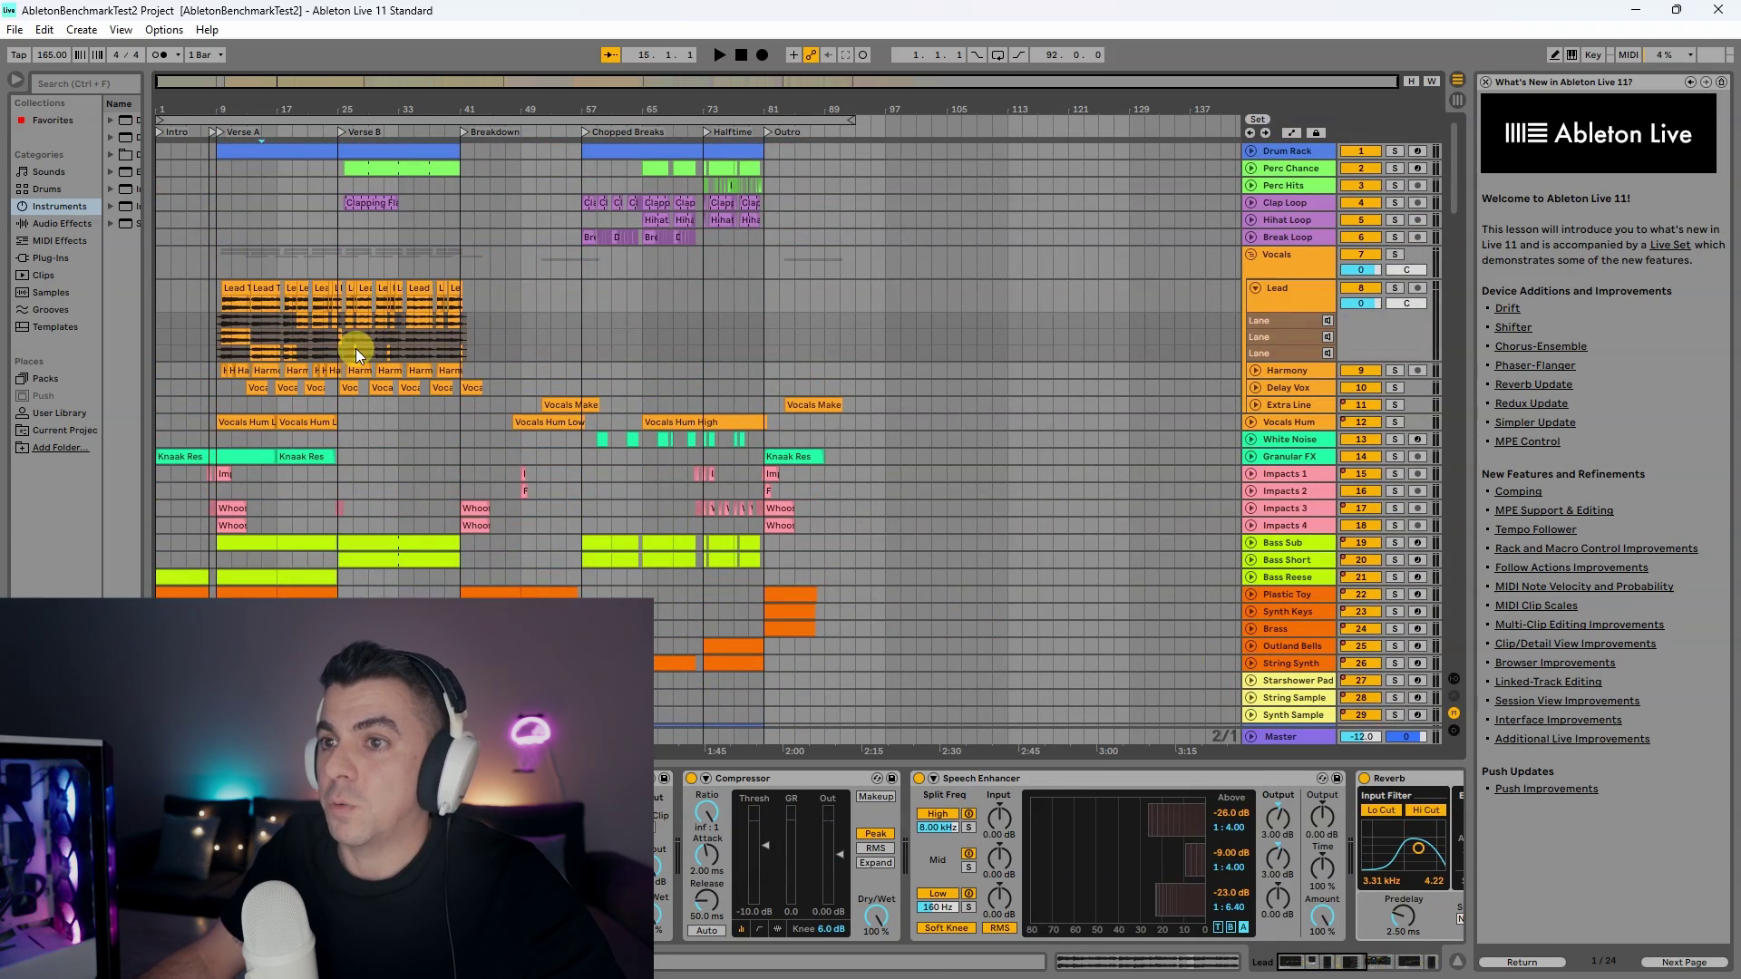
left_click(263, 172)
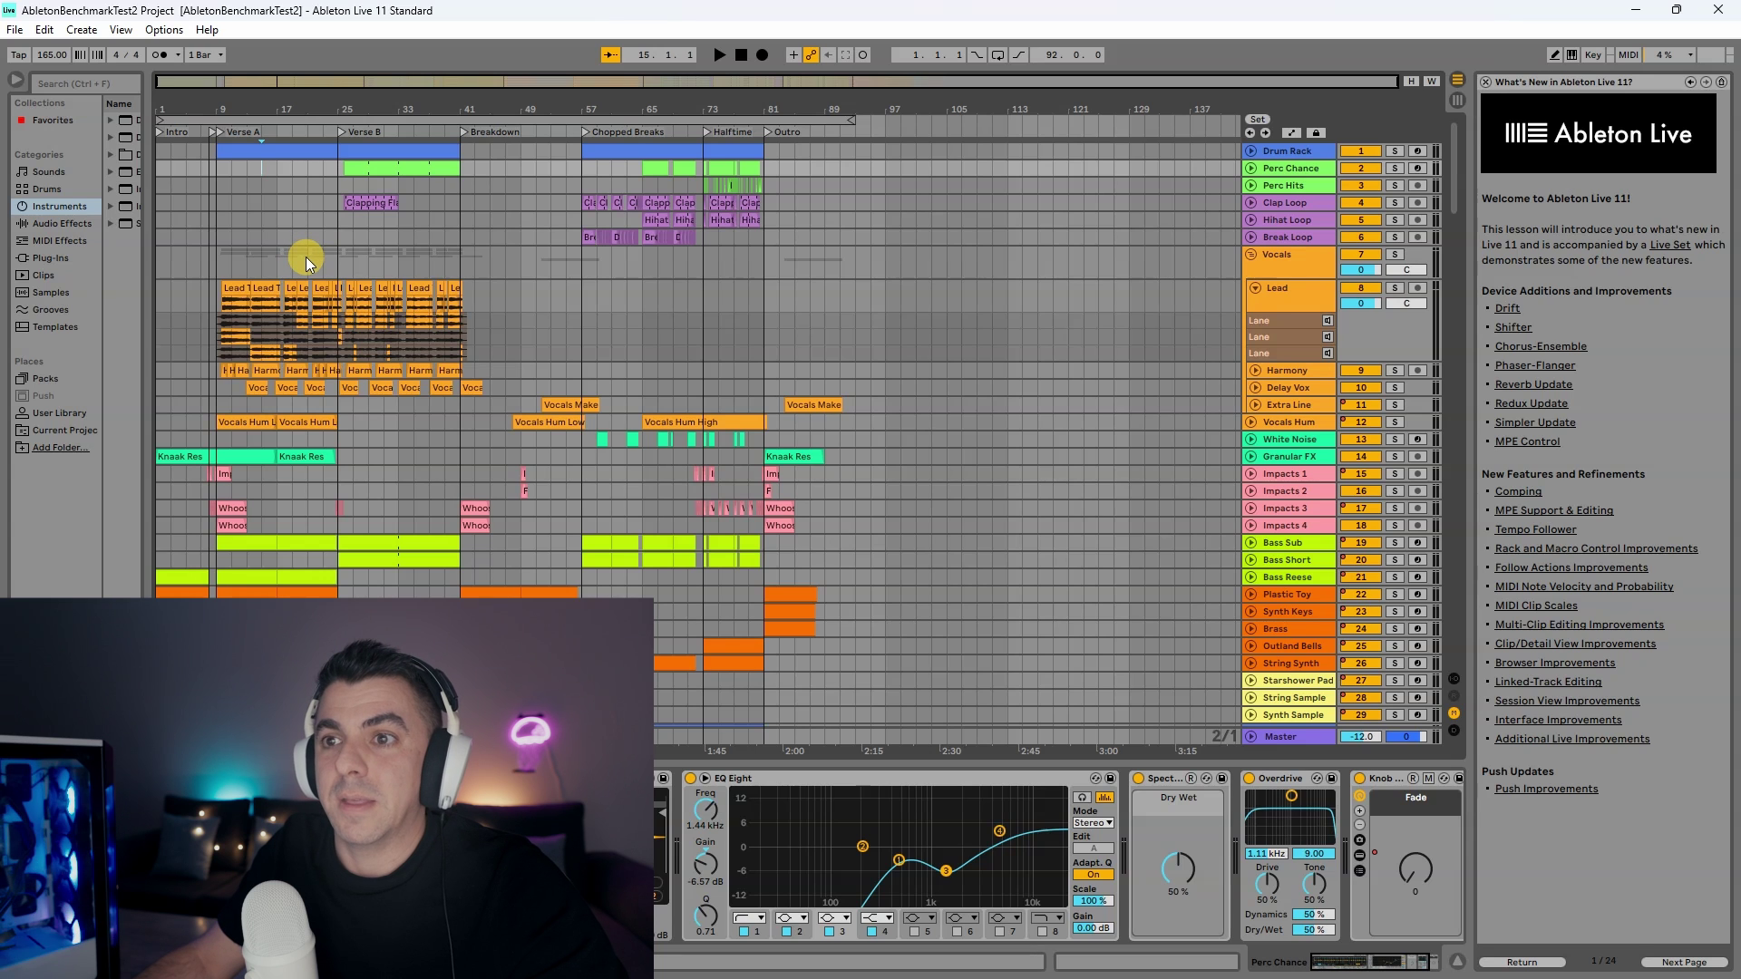
left_click(296, 205)
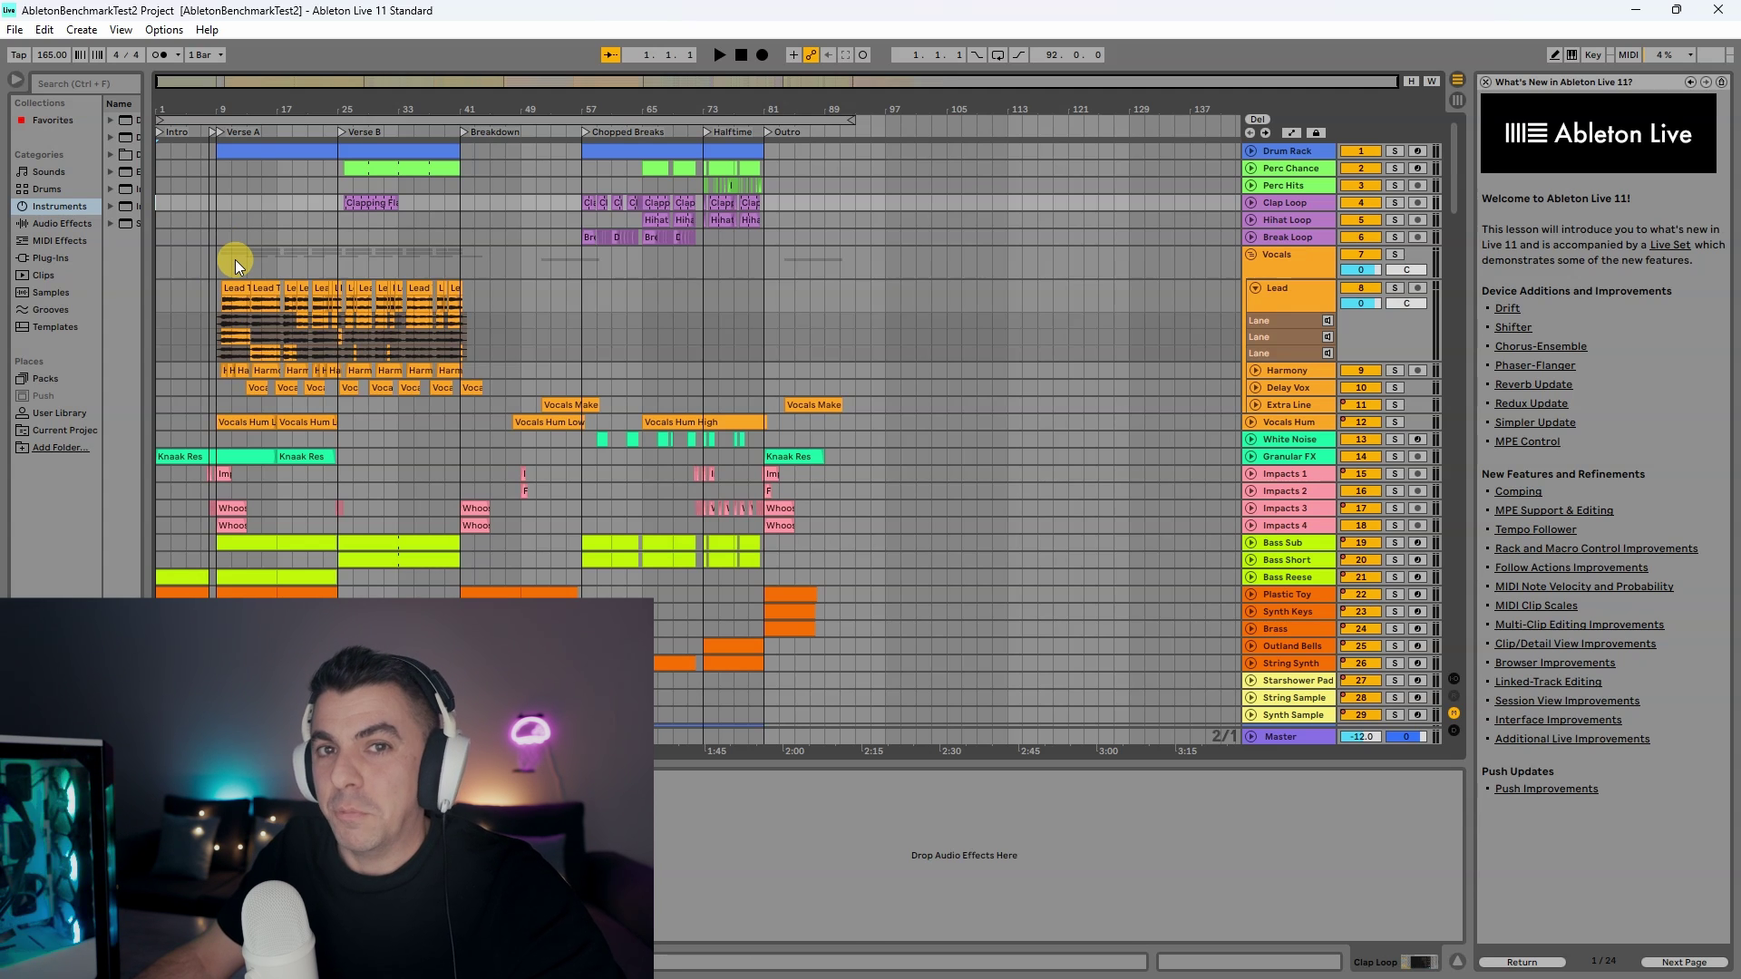
- Play the 174-track set from bar 1 for about 18 seconds, then stop
left_click(232, 250)
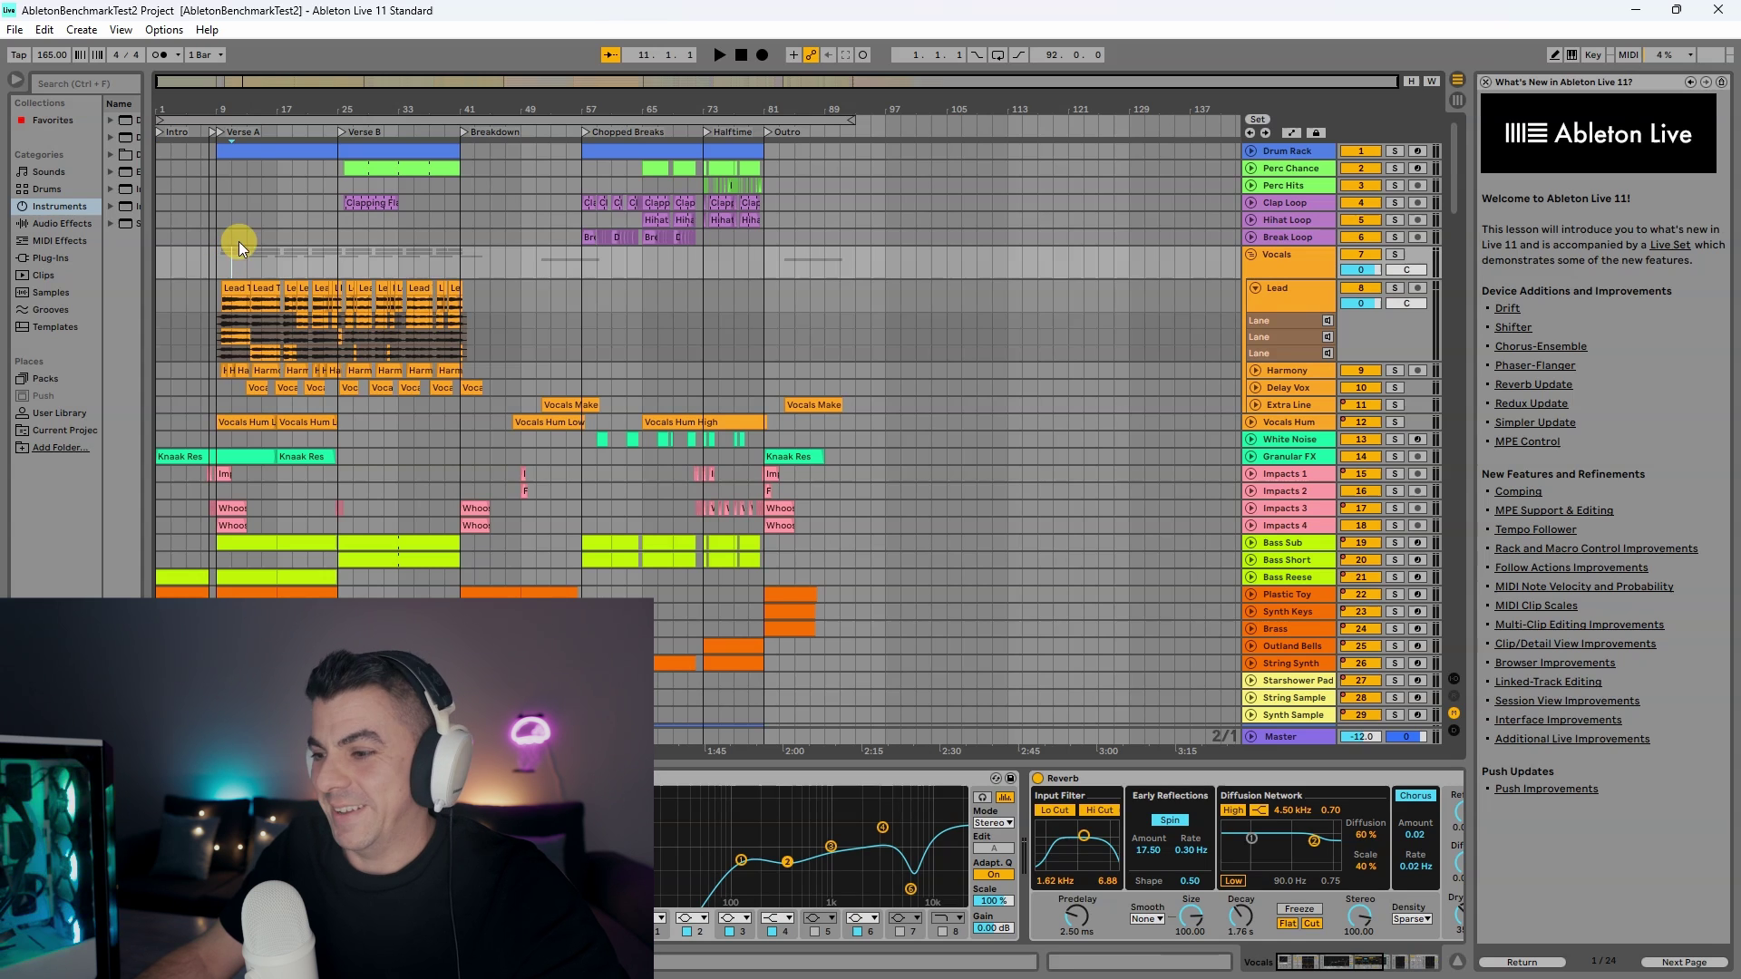
key("Home")
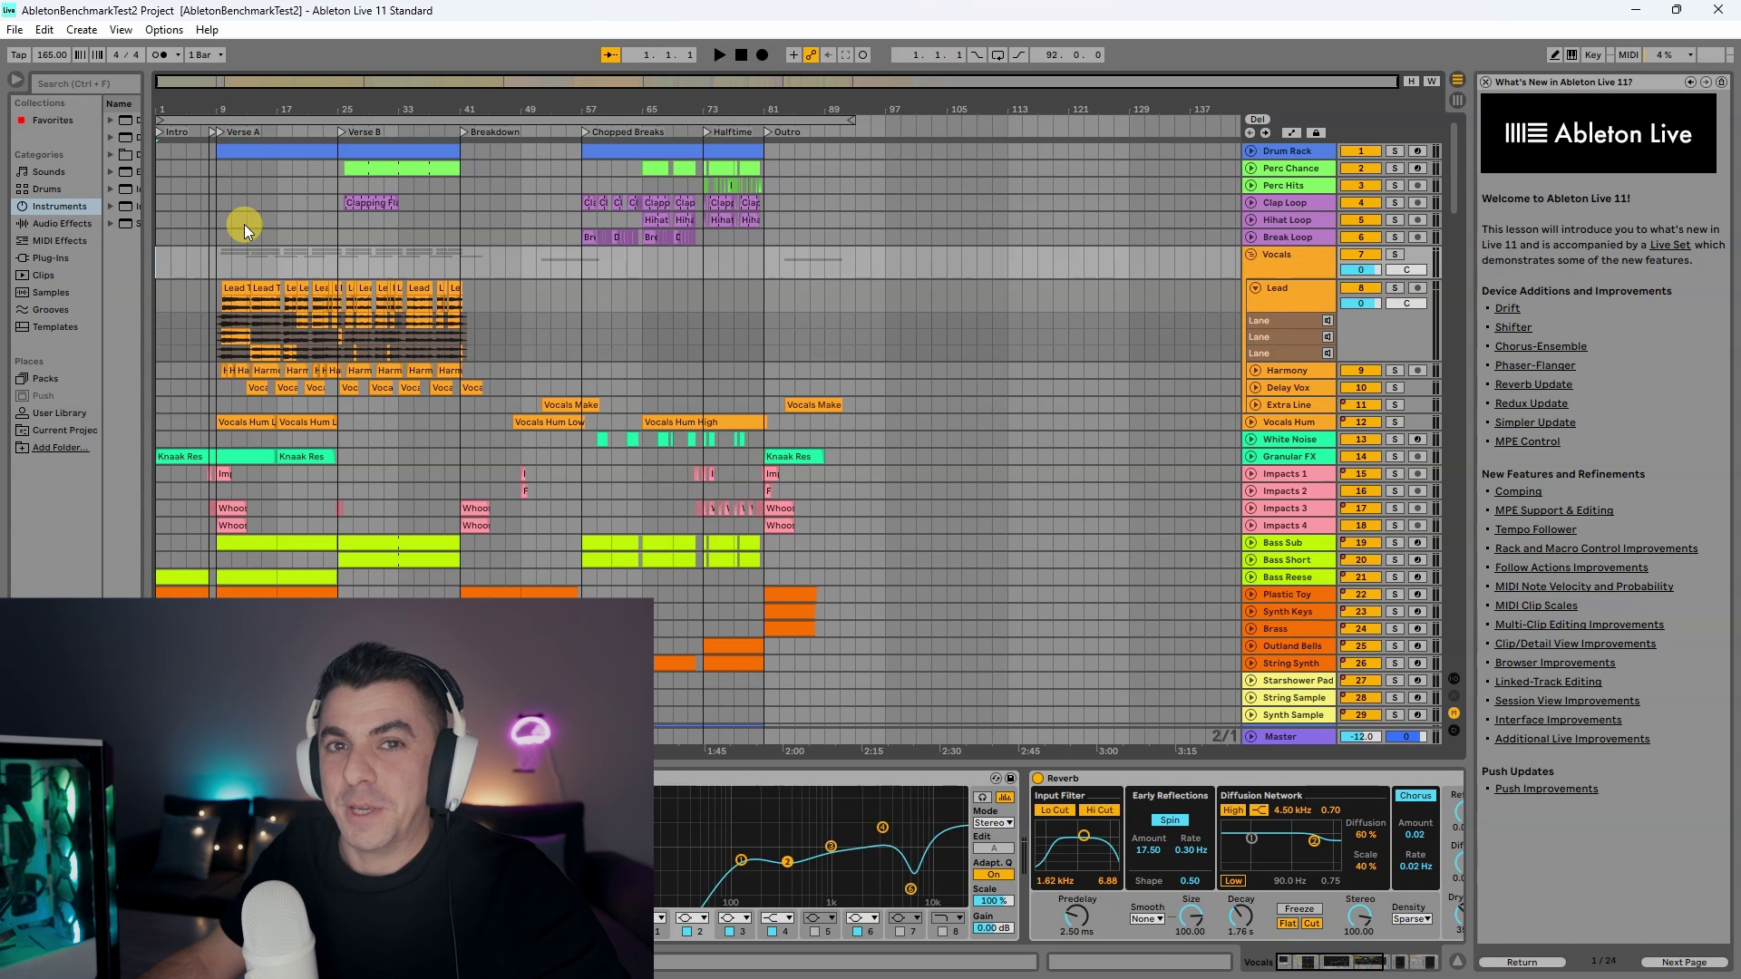
key("space")
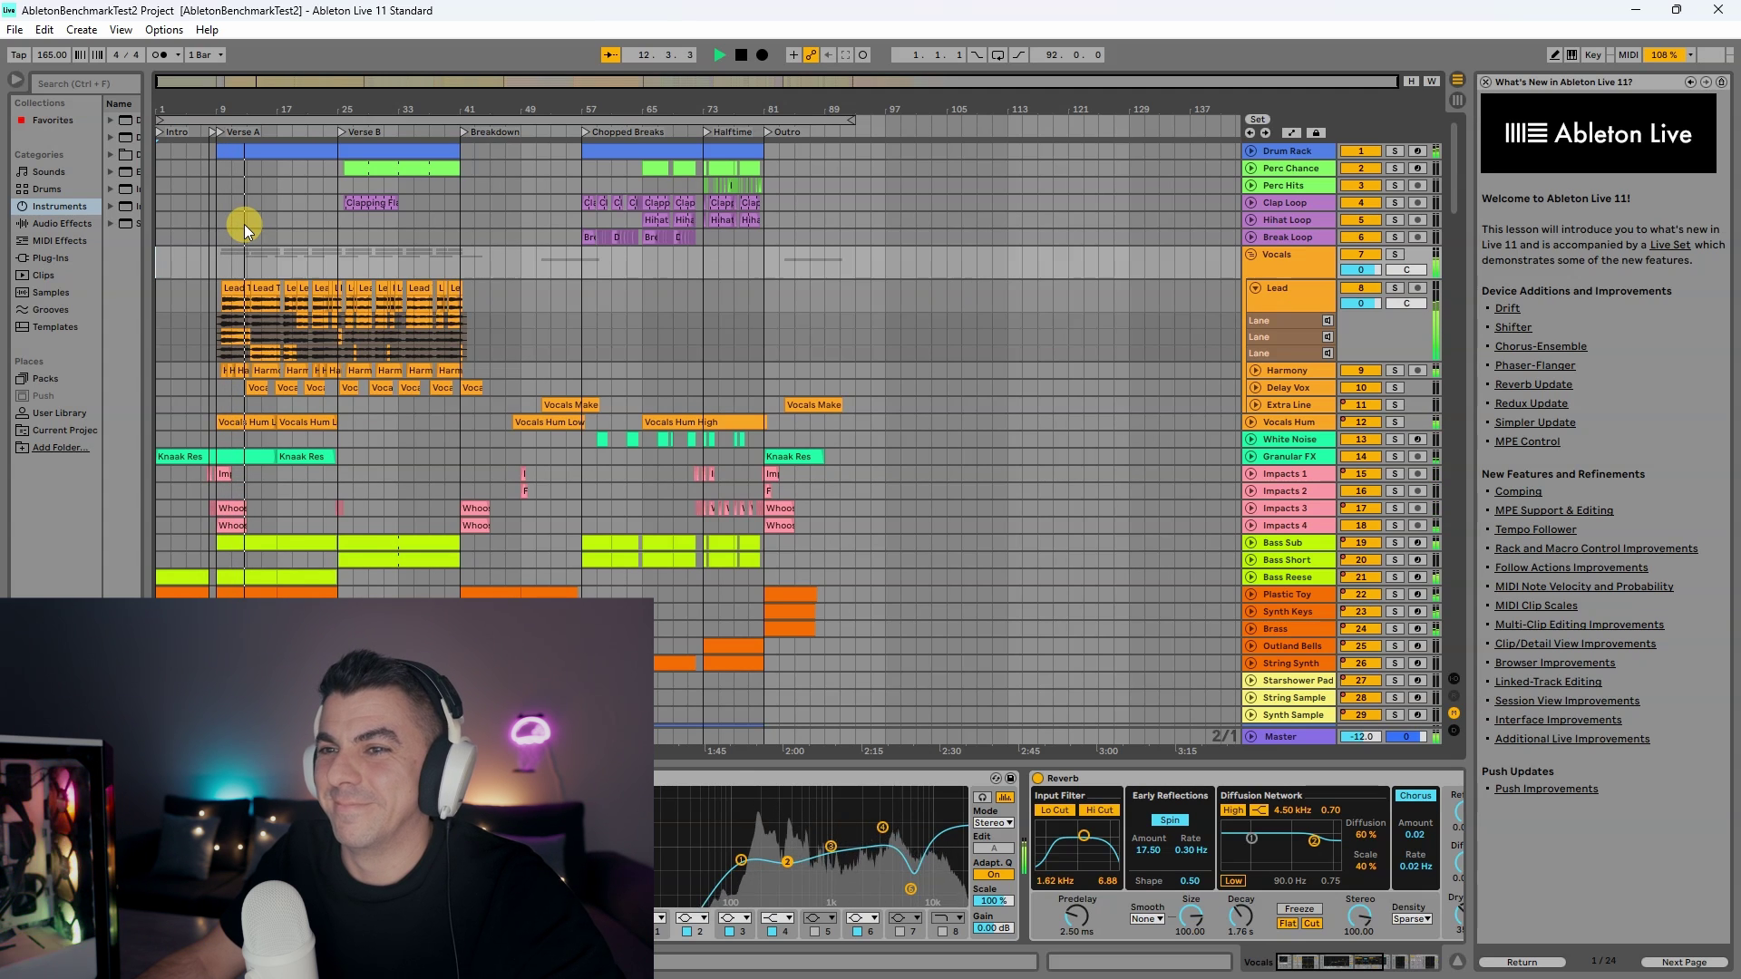
key("space")
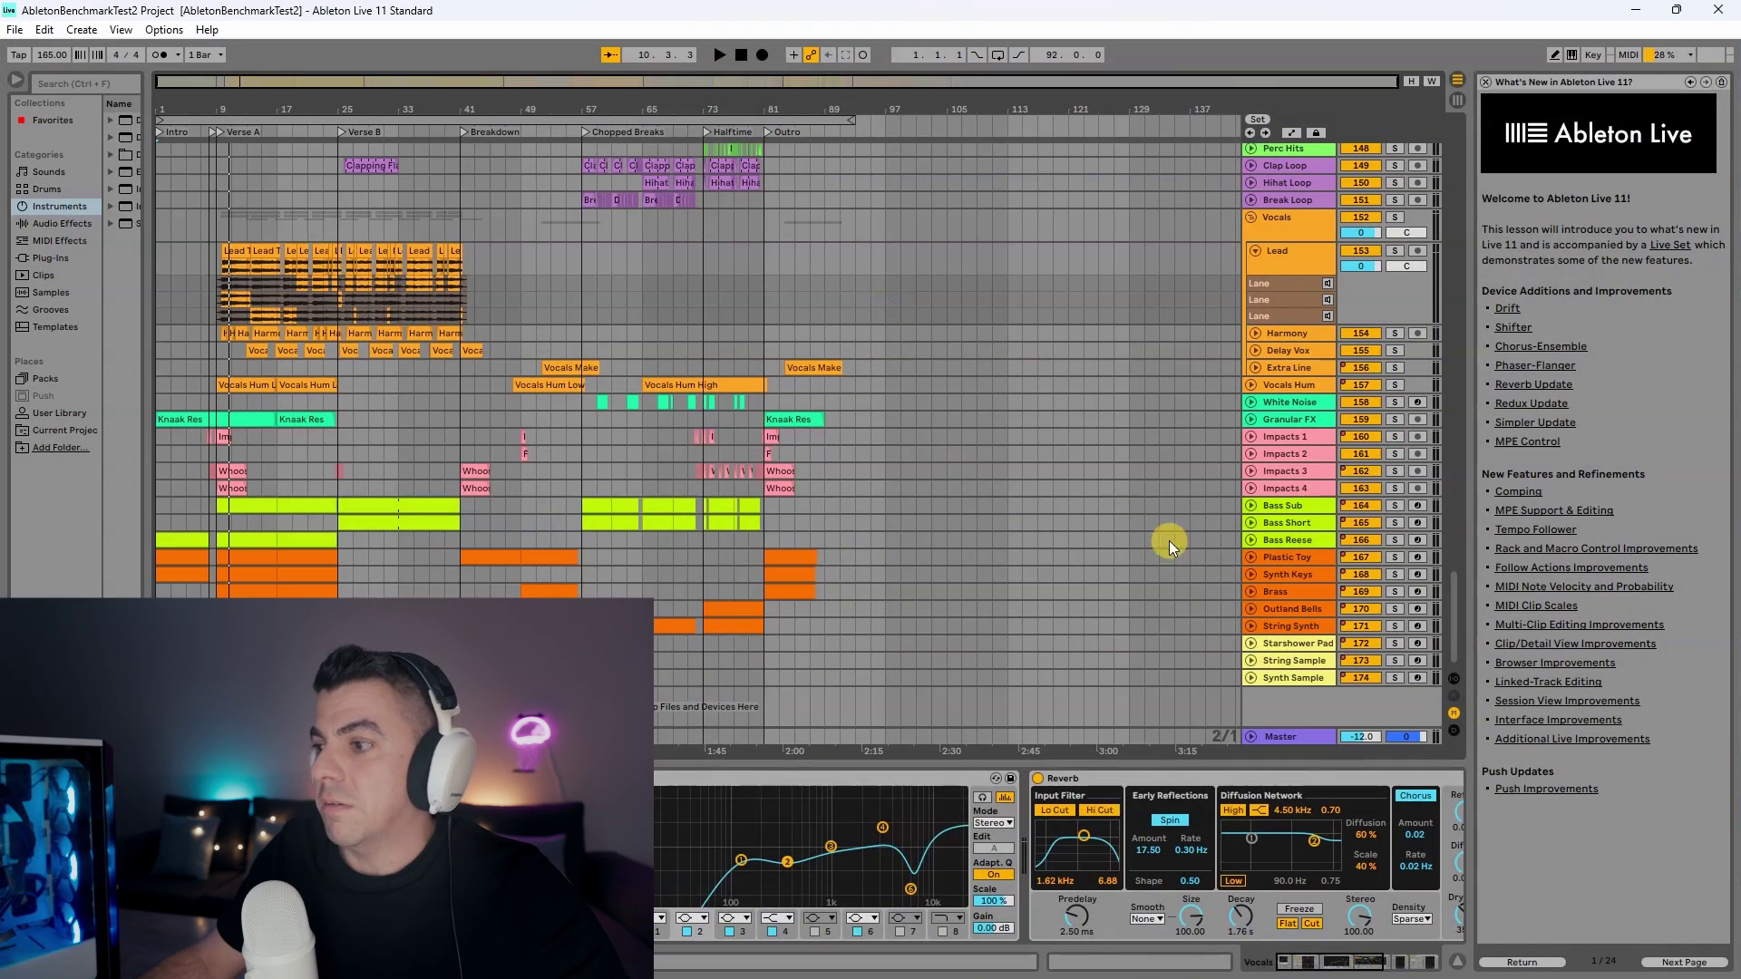
- Remove the duplicated tracks after track 145, starting from Synth Sample at the bottom
left_click(1287, 677)
scroll(1297, 459, "up", 1)
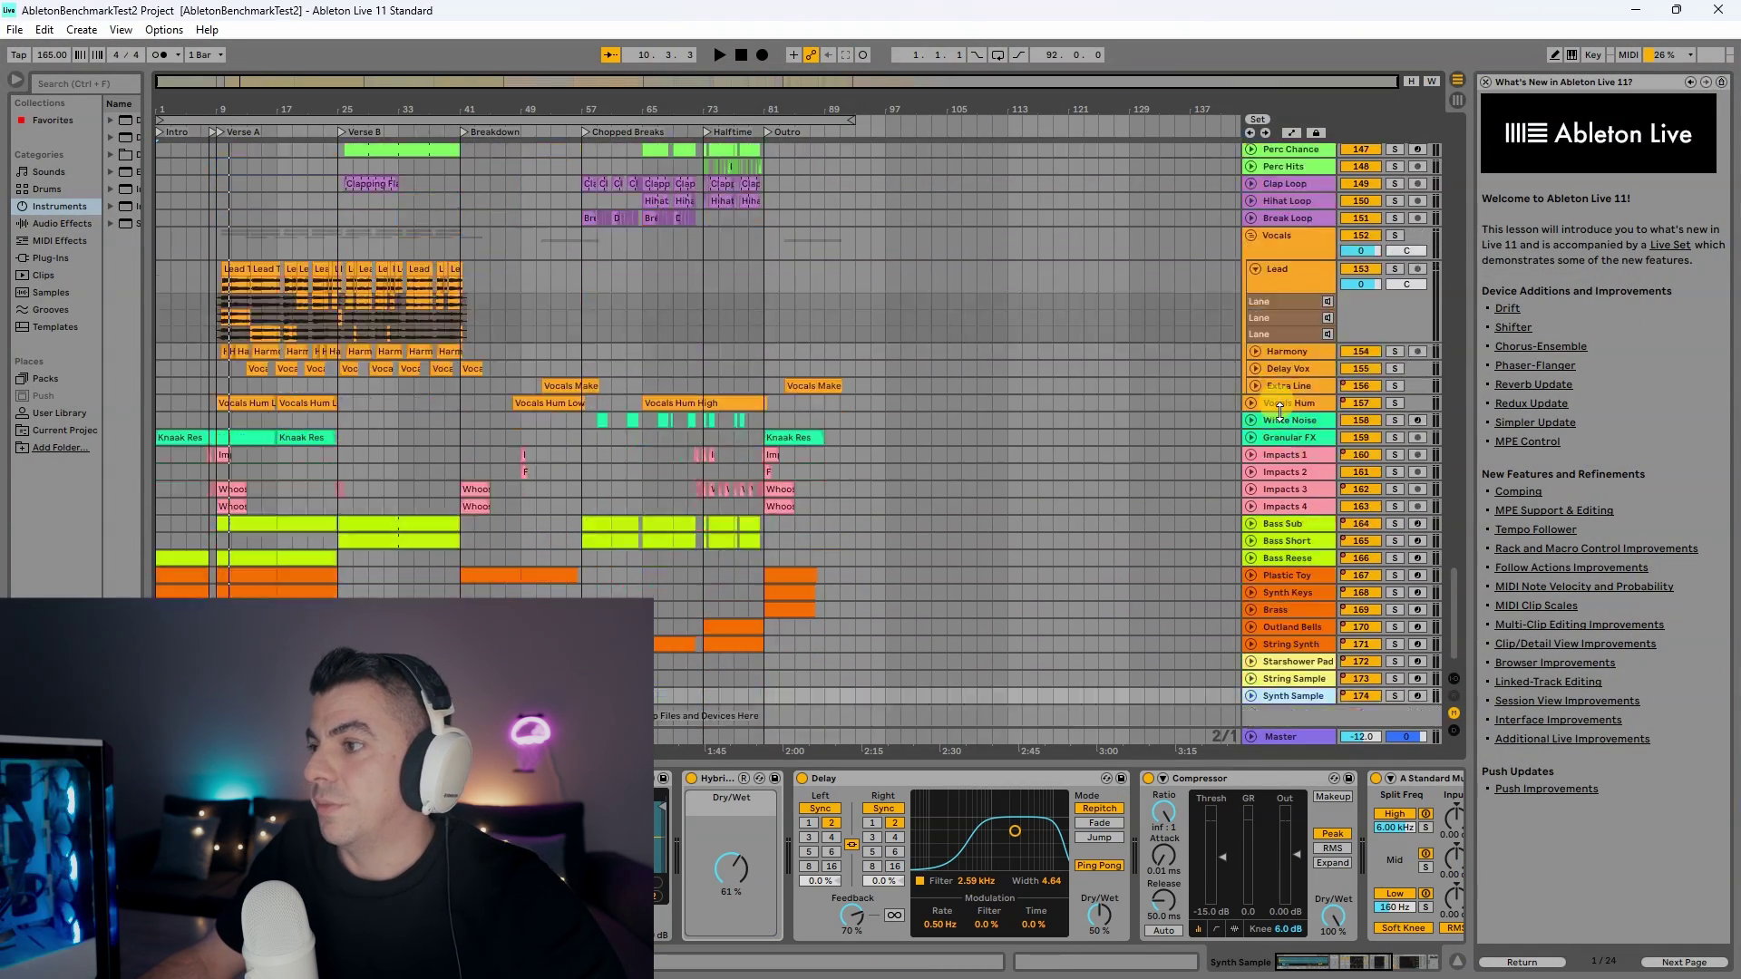
key("ctrl+z")
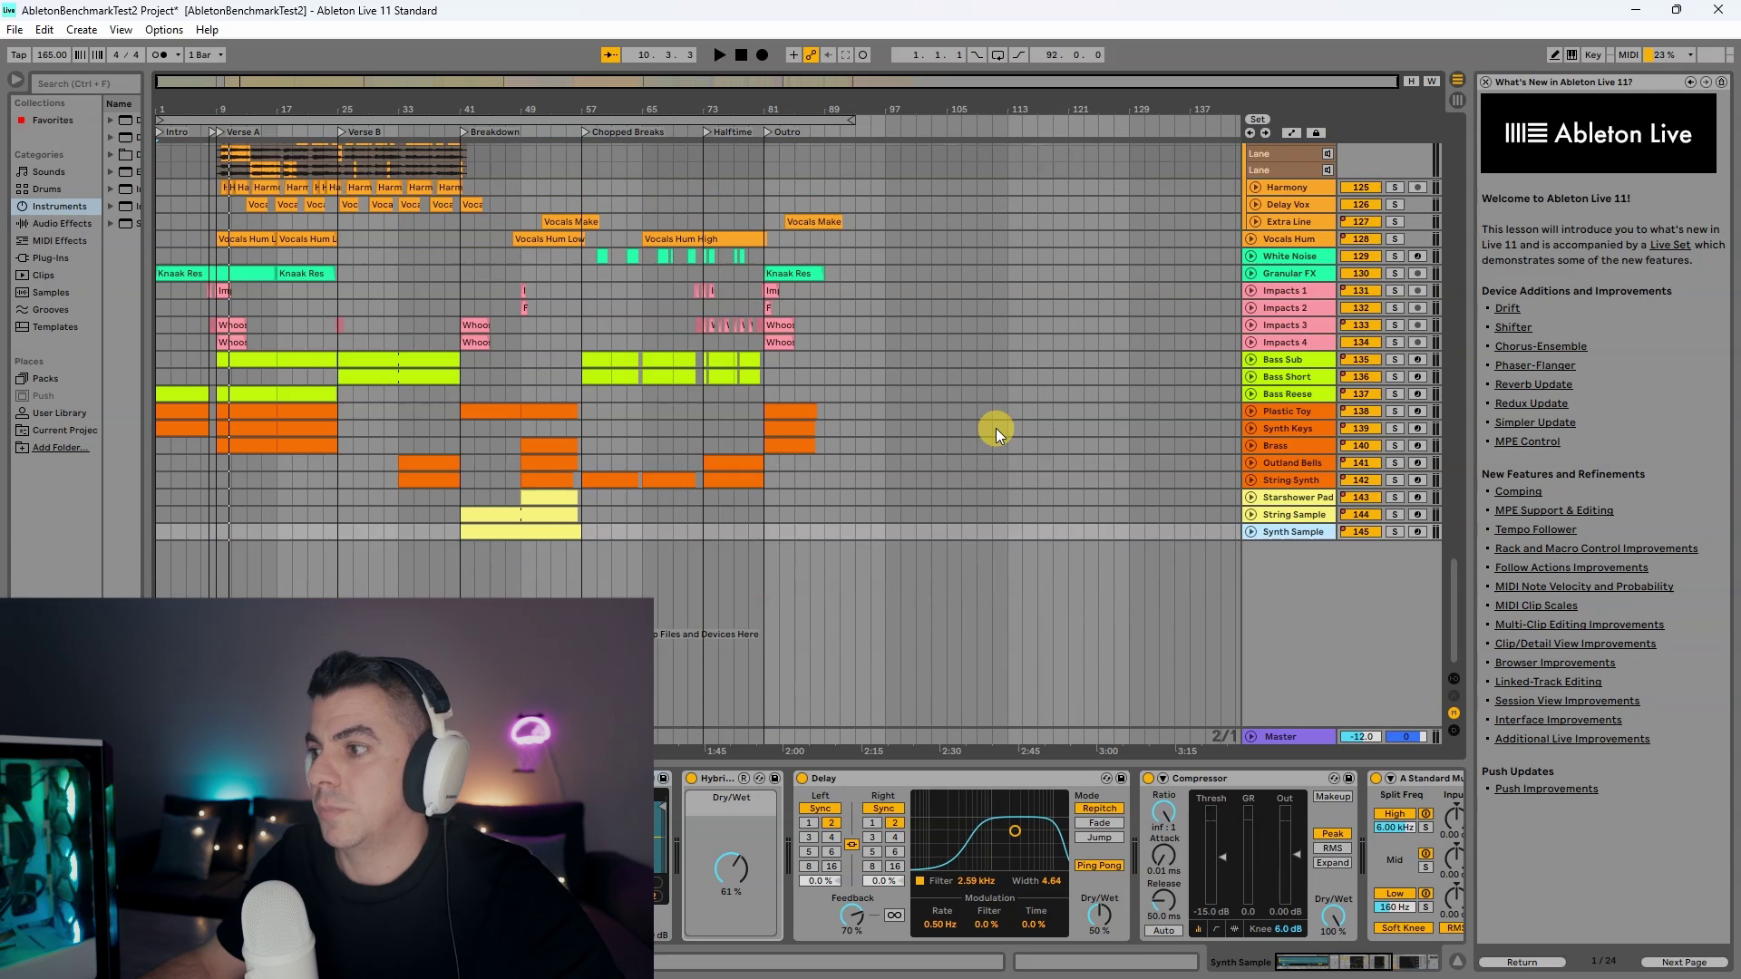
scroll(986, 403, "up", 1)
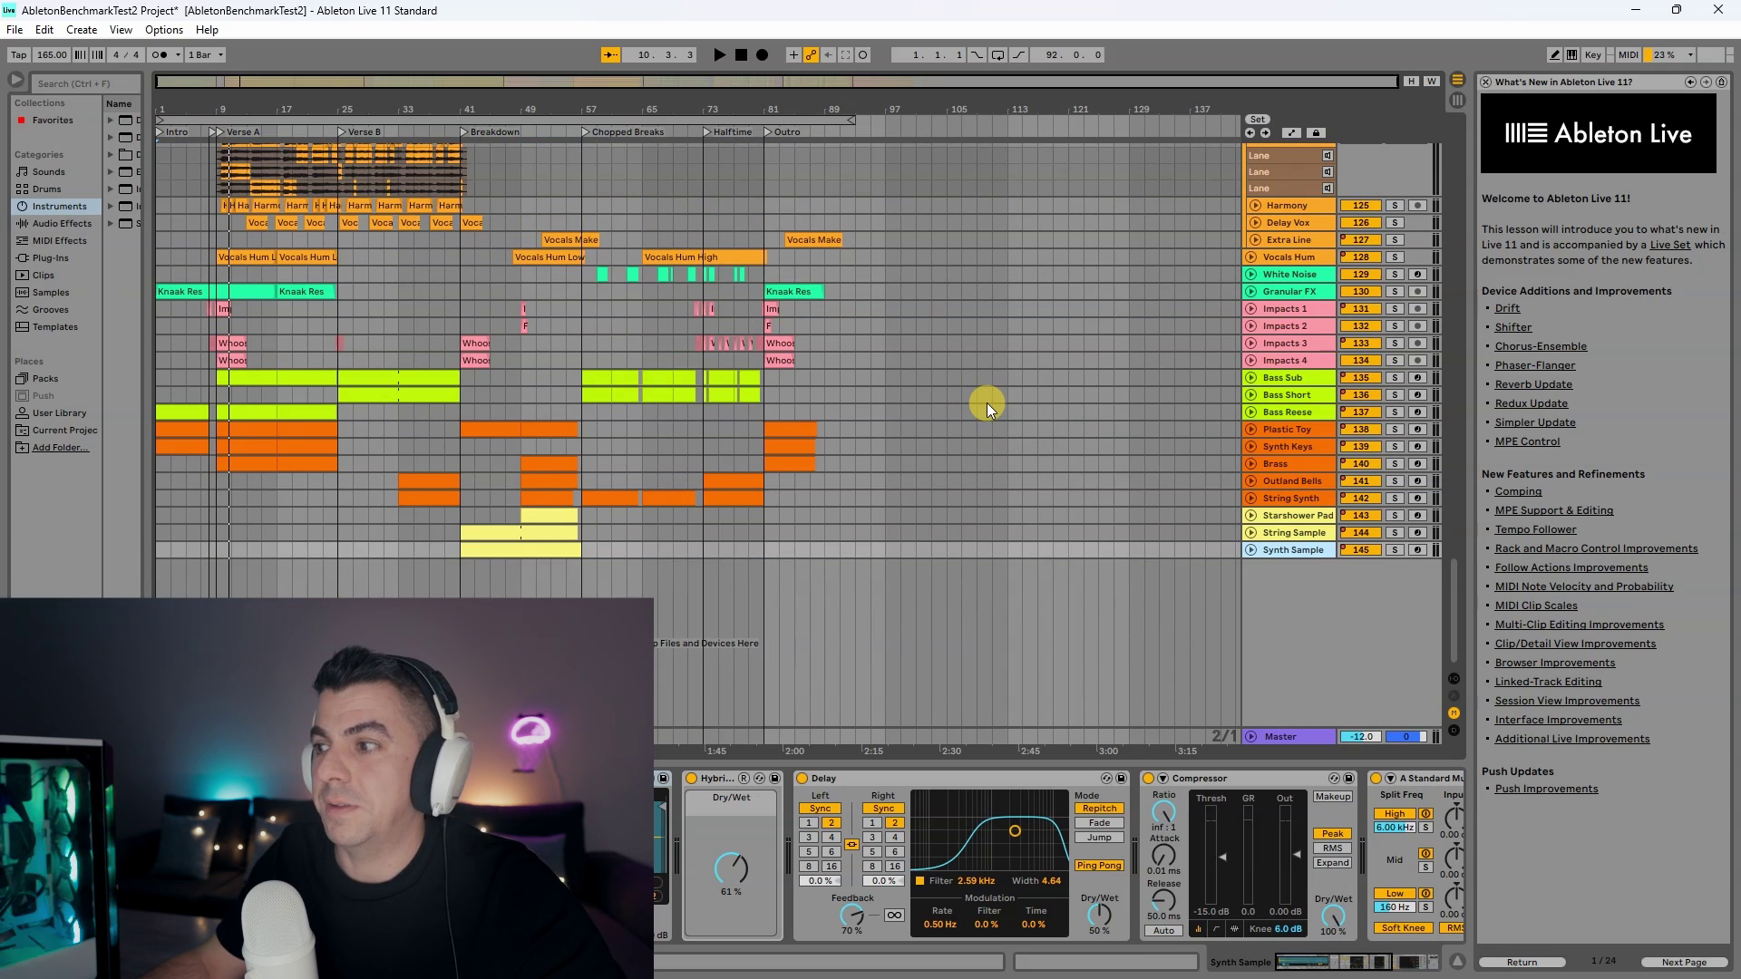
key("ctrl+z")
key("ctrl+z")
key("ctrl+z")
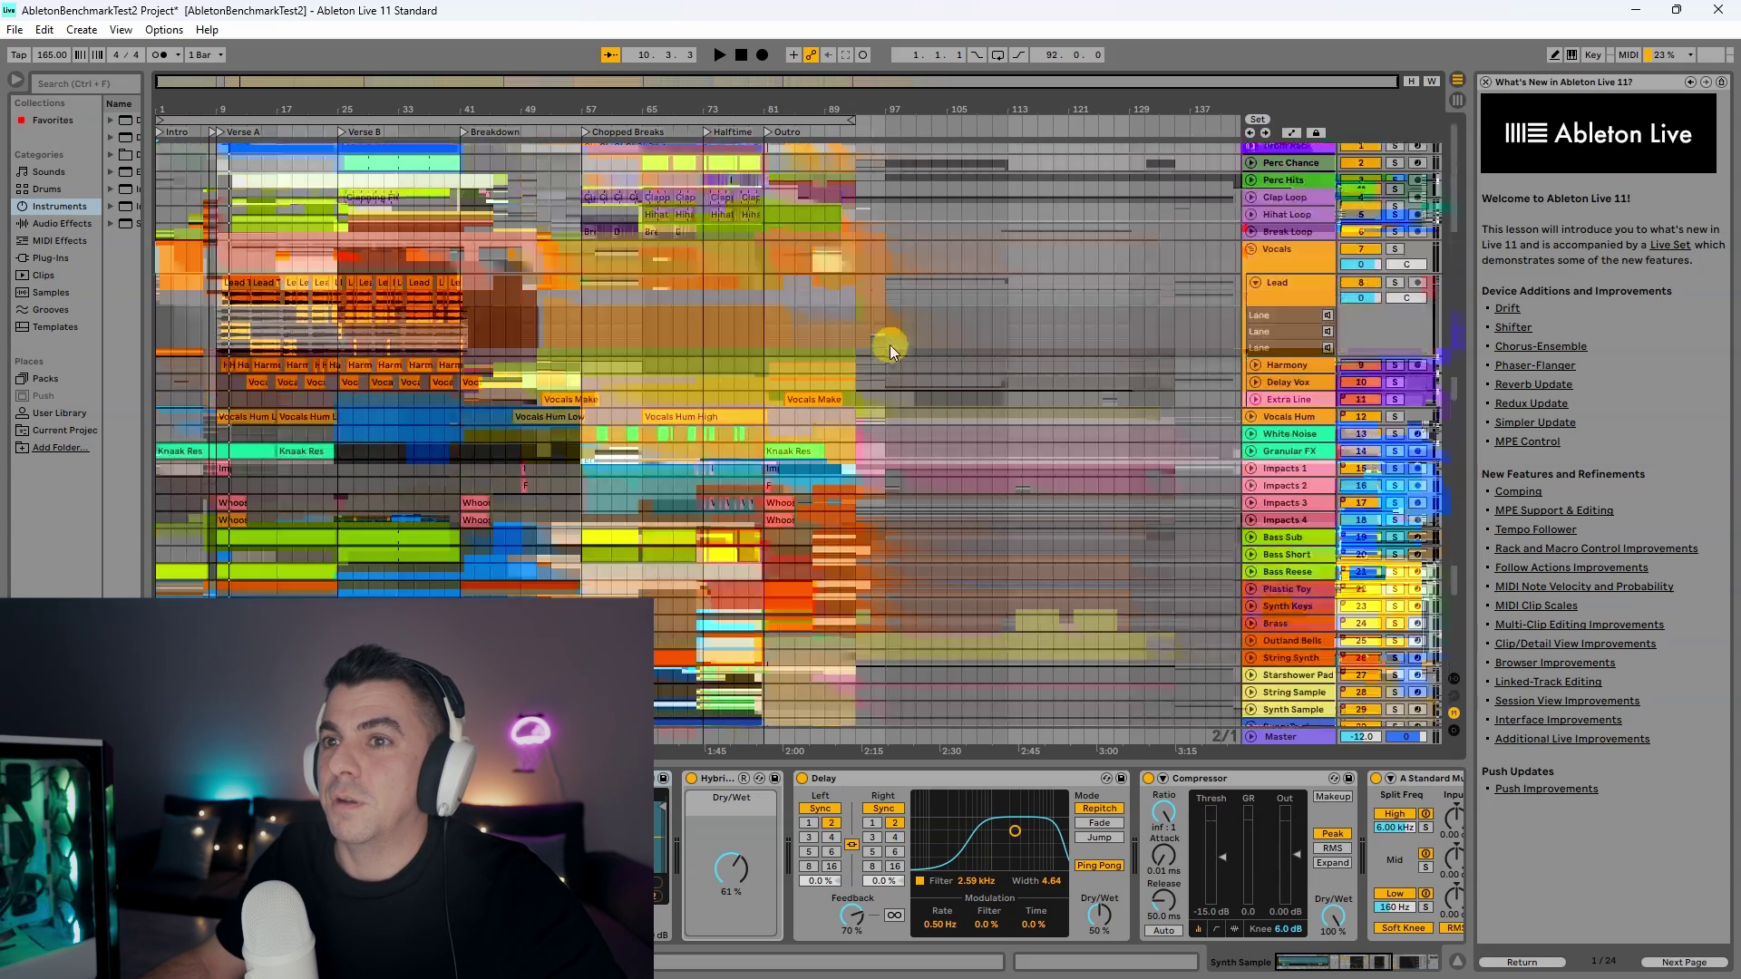
- Test-play the 145-track set, setting the Master level to -6.0 in Session view, then stop
left_click(563, 184)
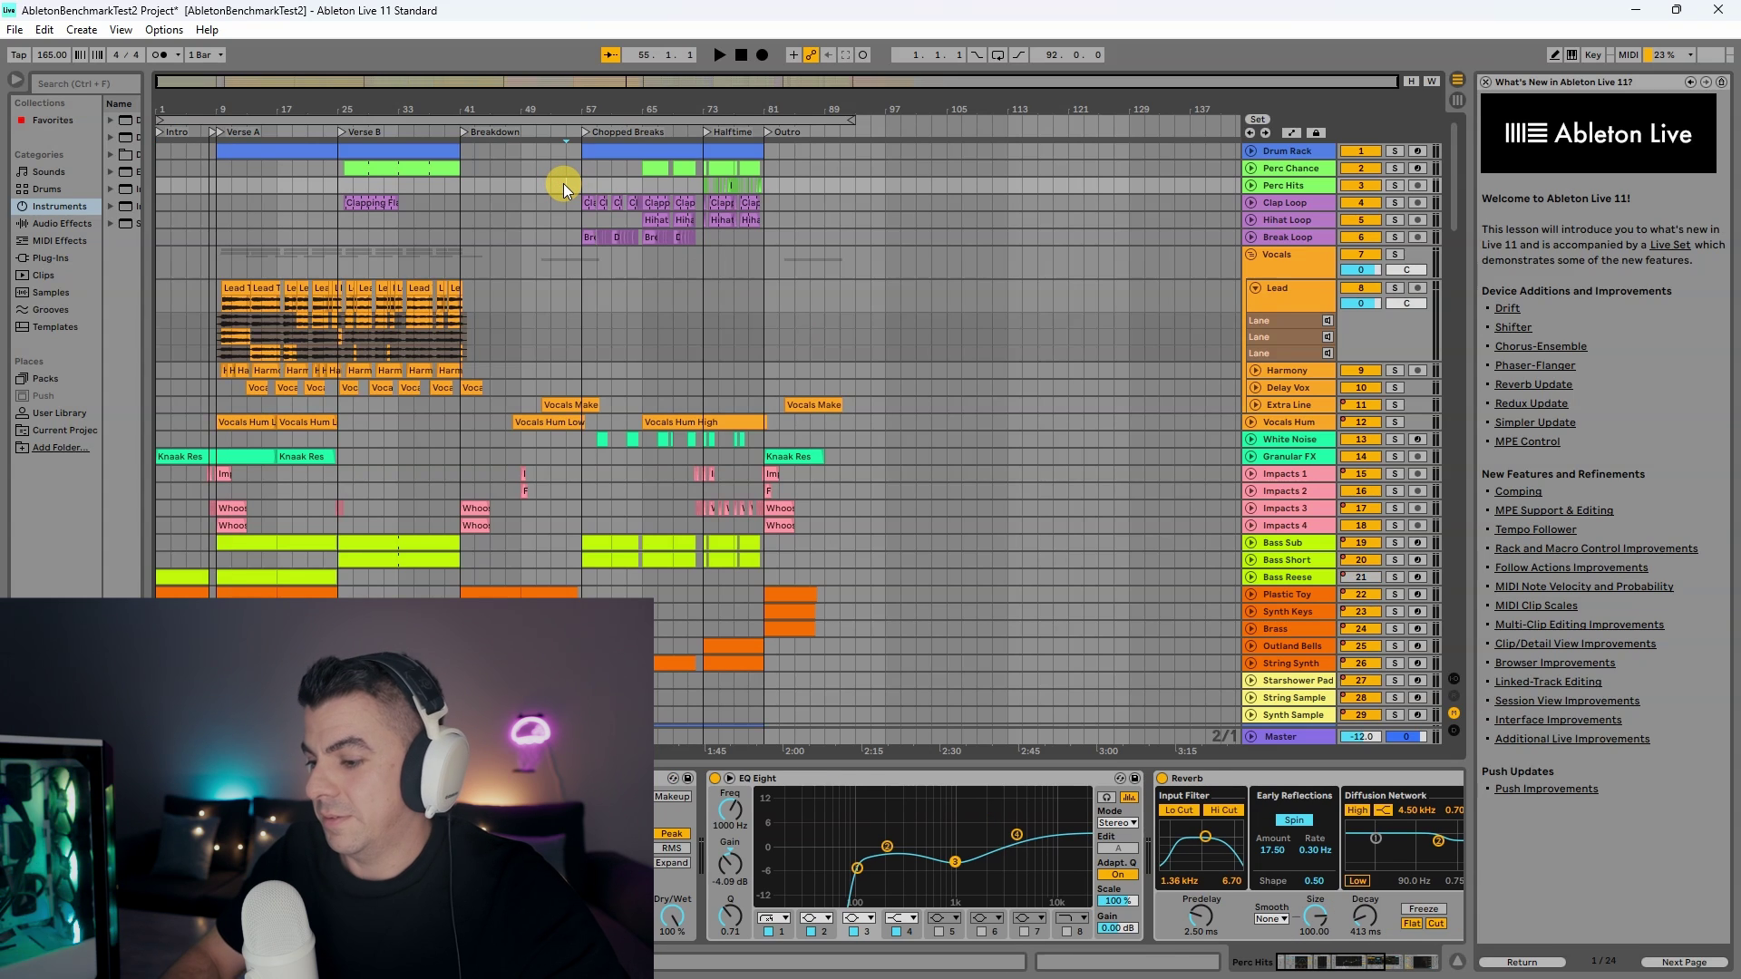
key("space")
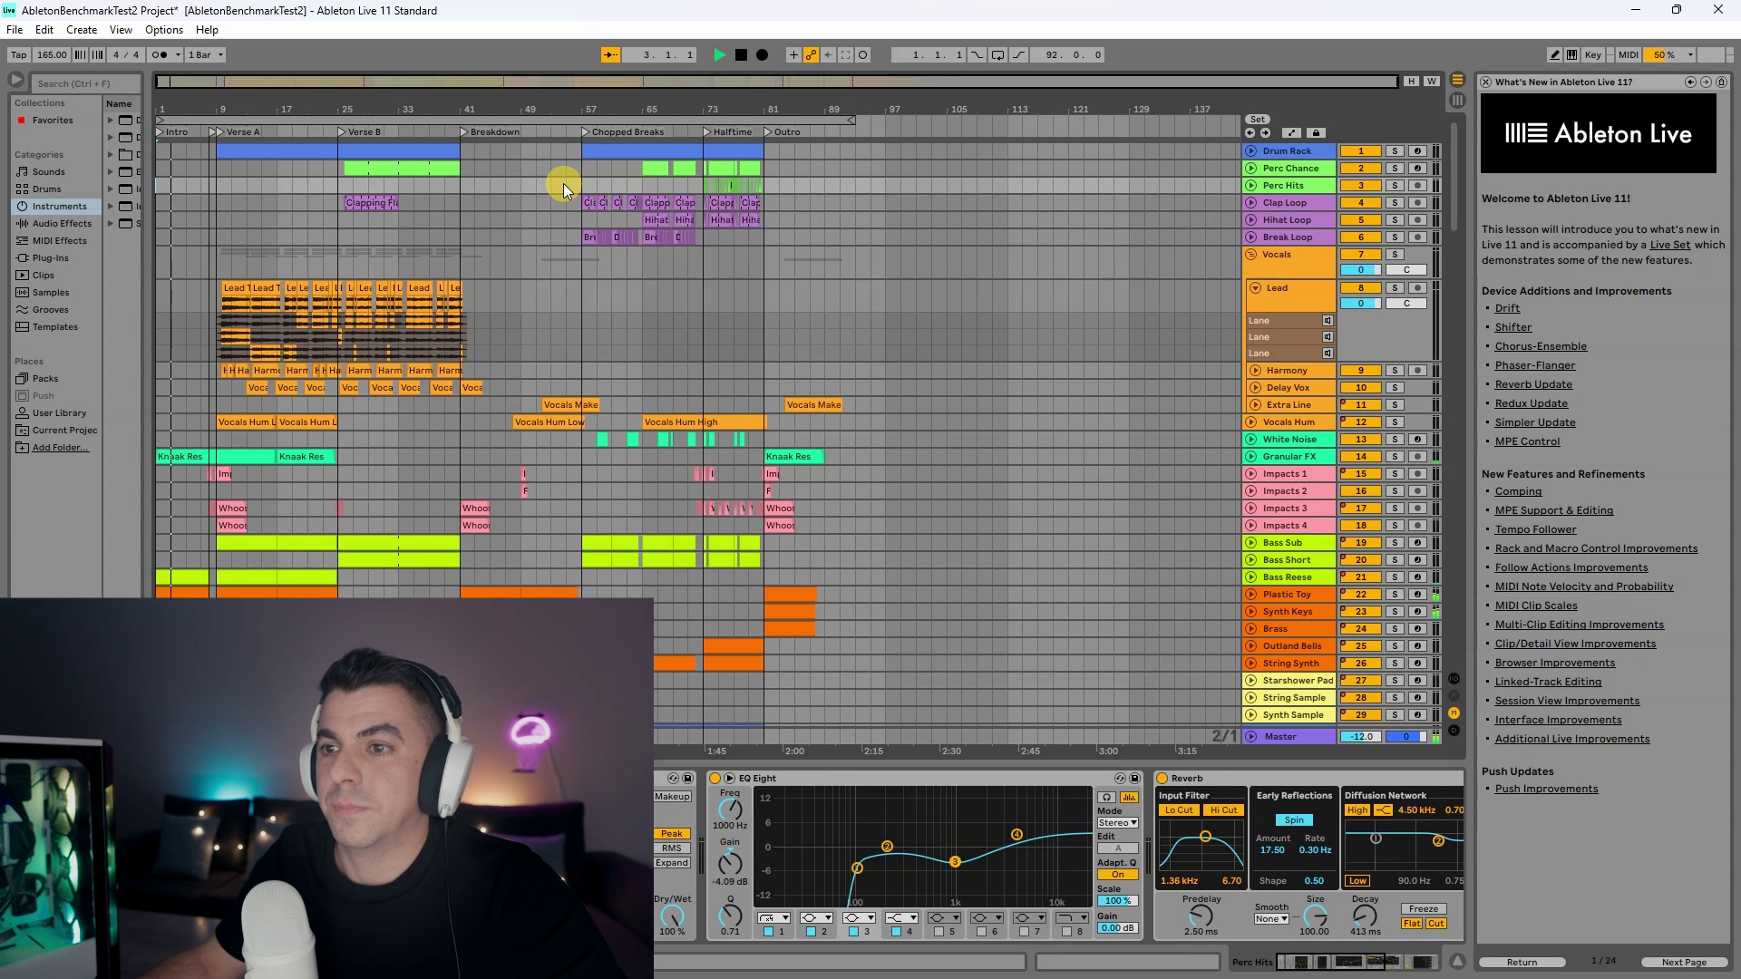
key("Tab")
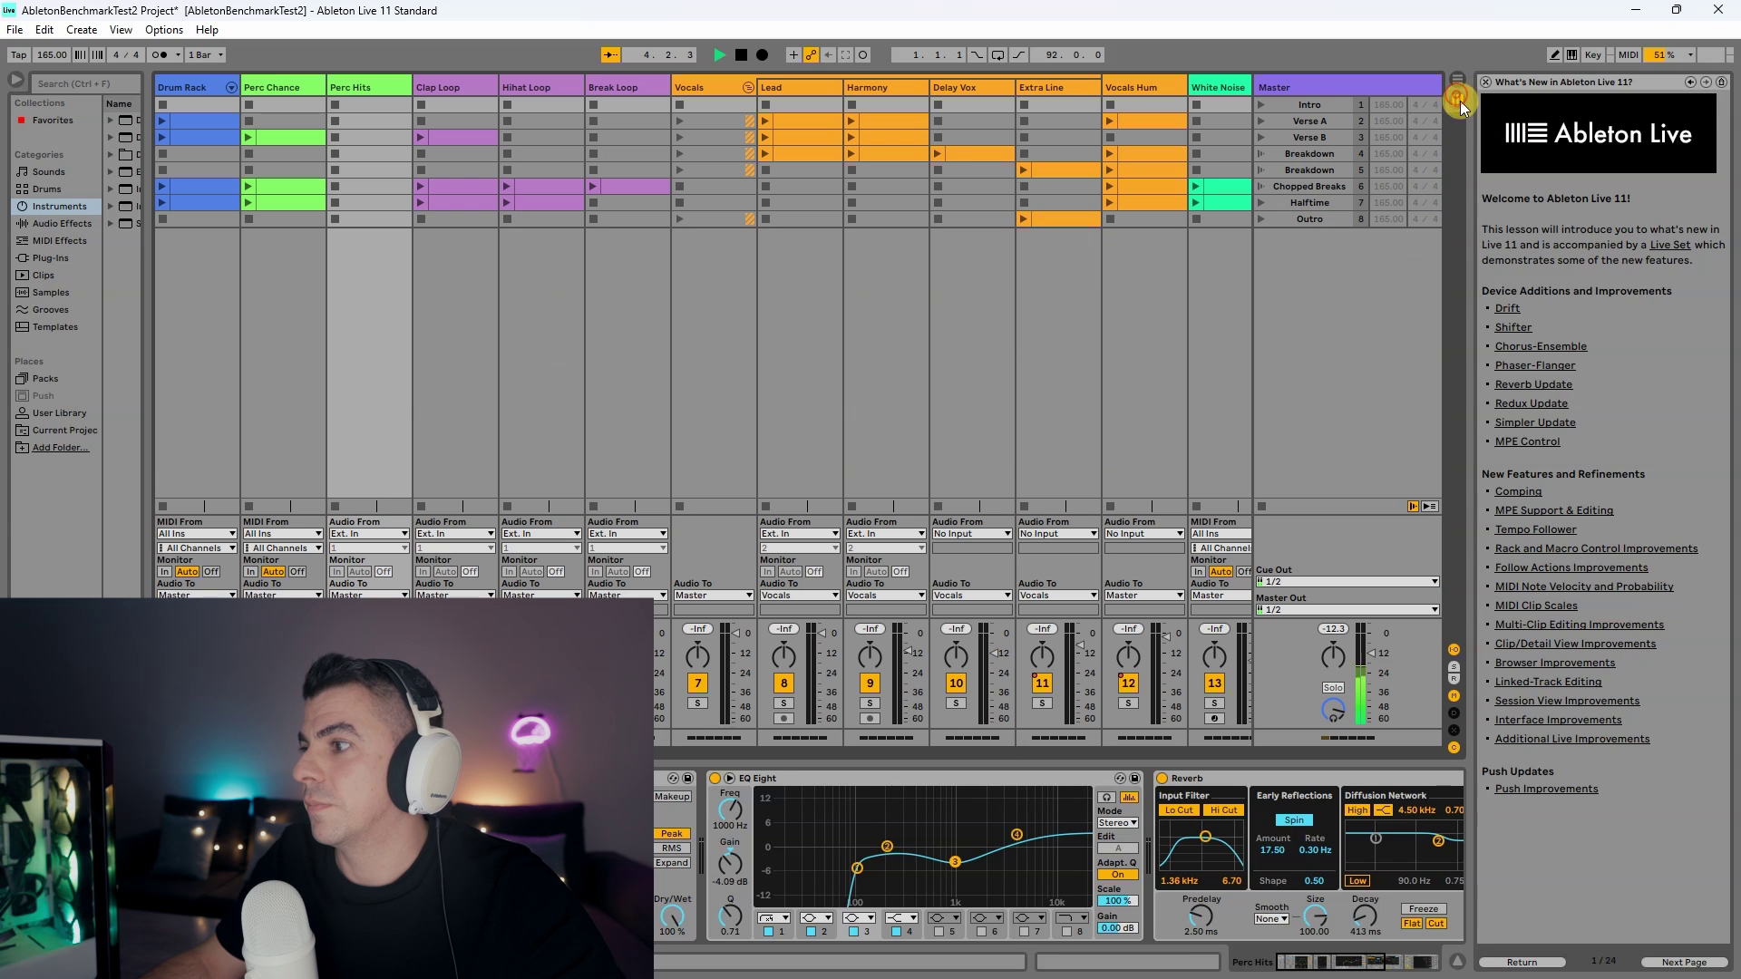
left_click(1373, 653)
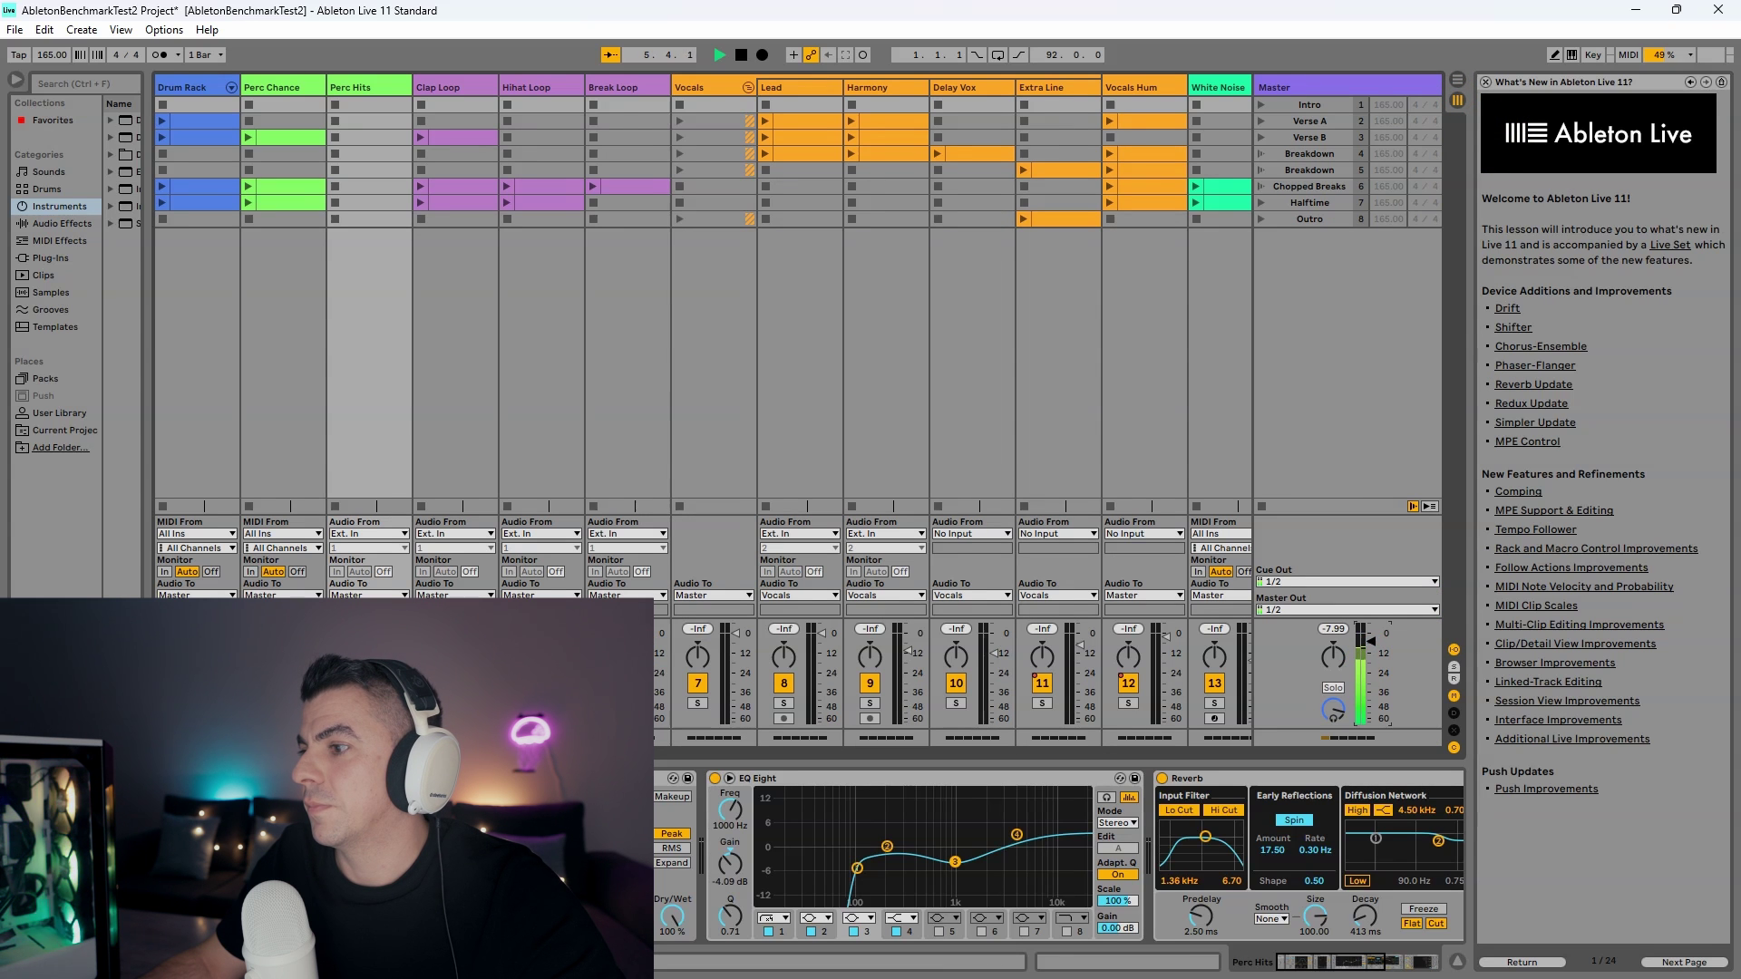
key("Tab")
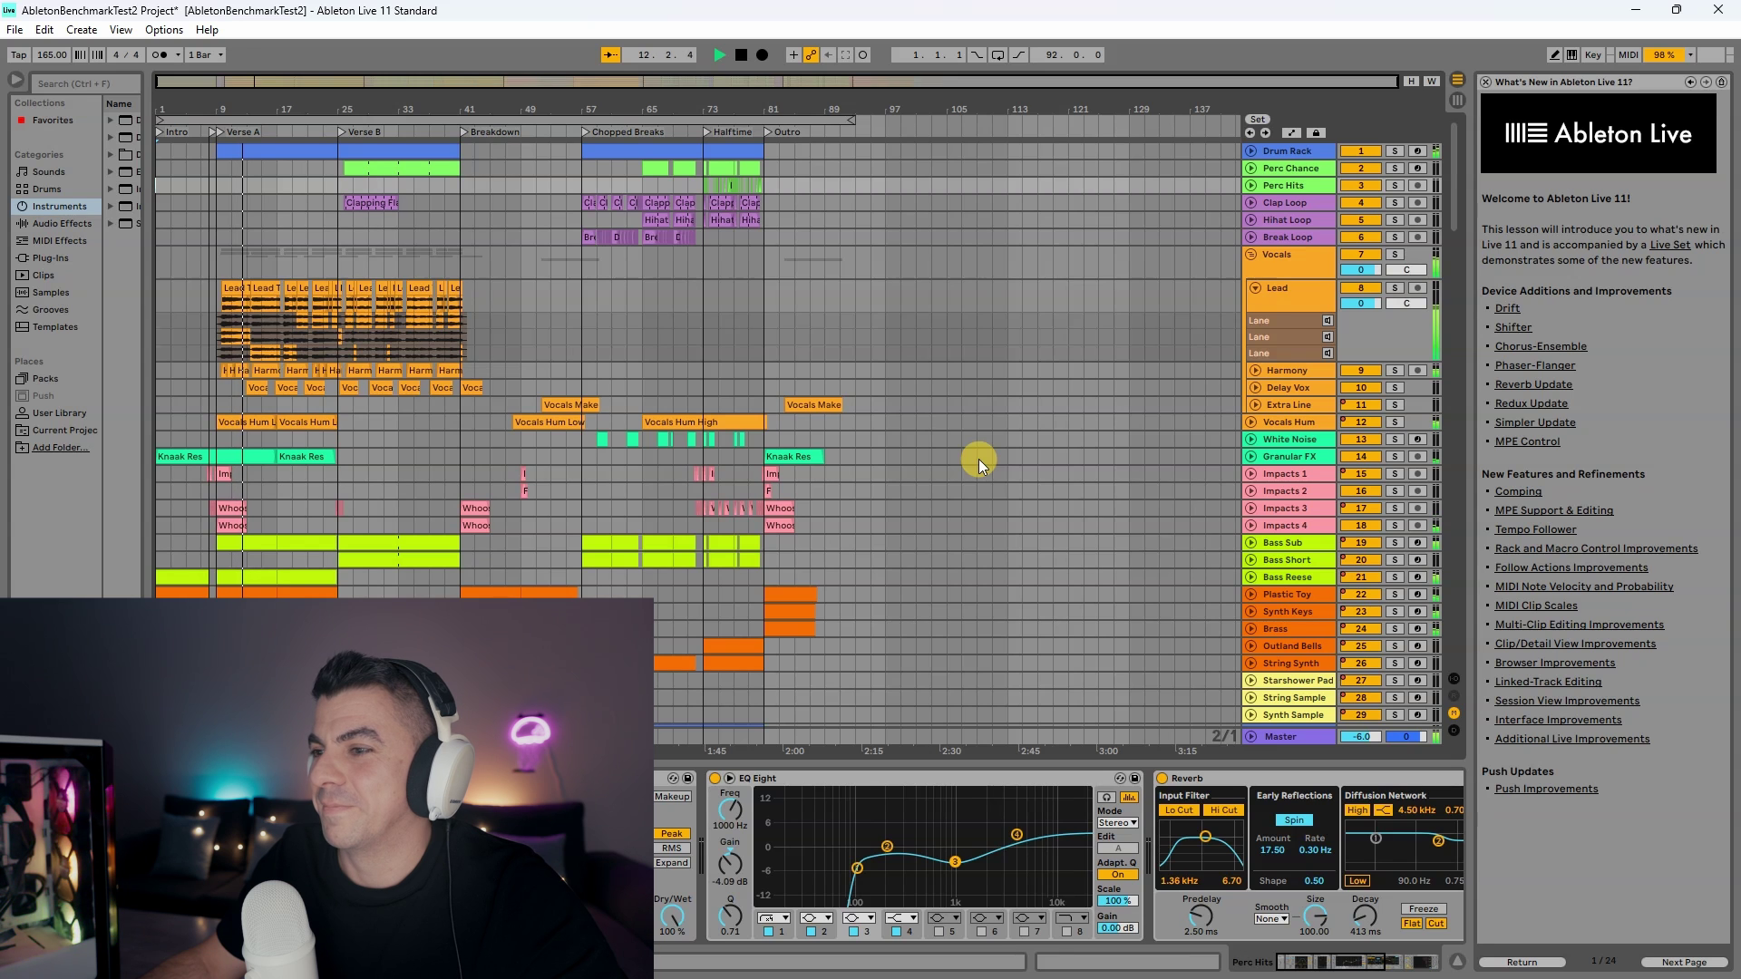
key("space")
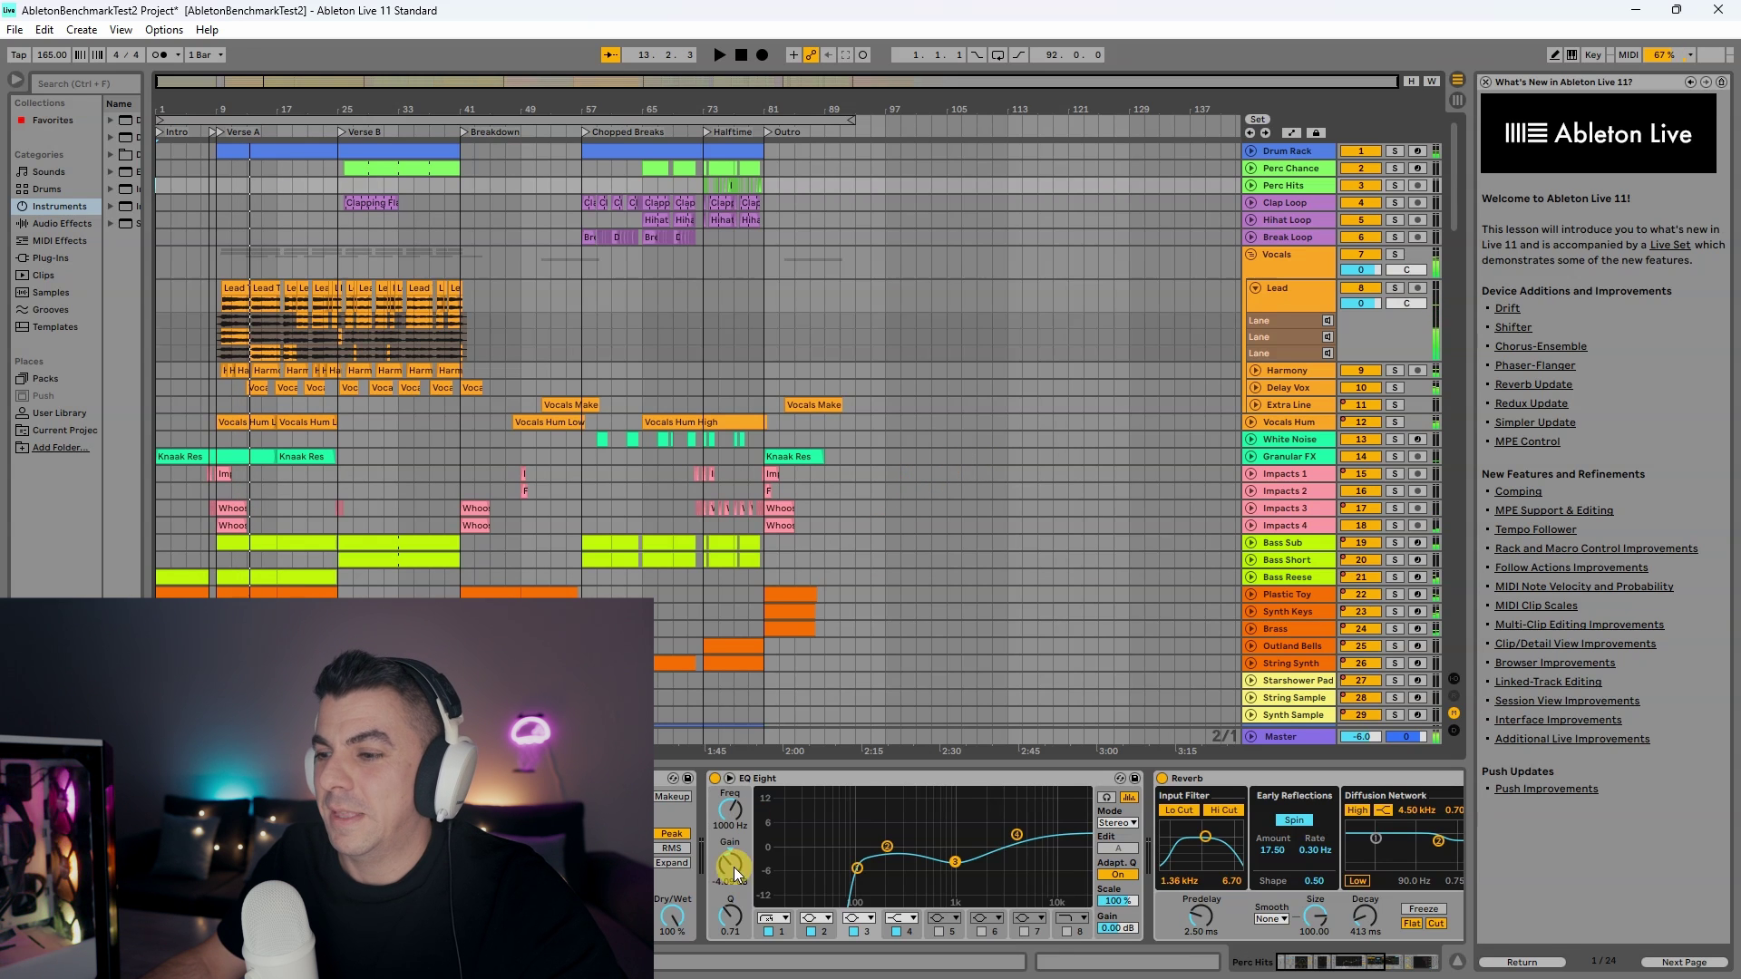
scroll(1215, 567, "down", 10)
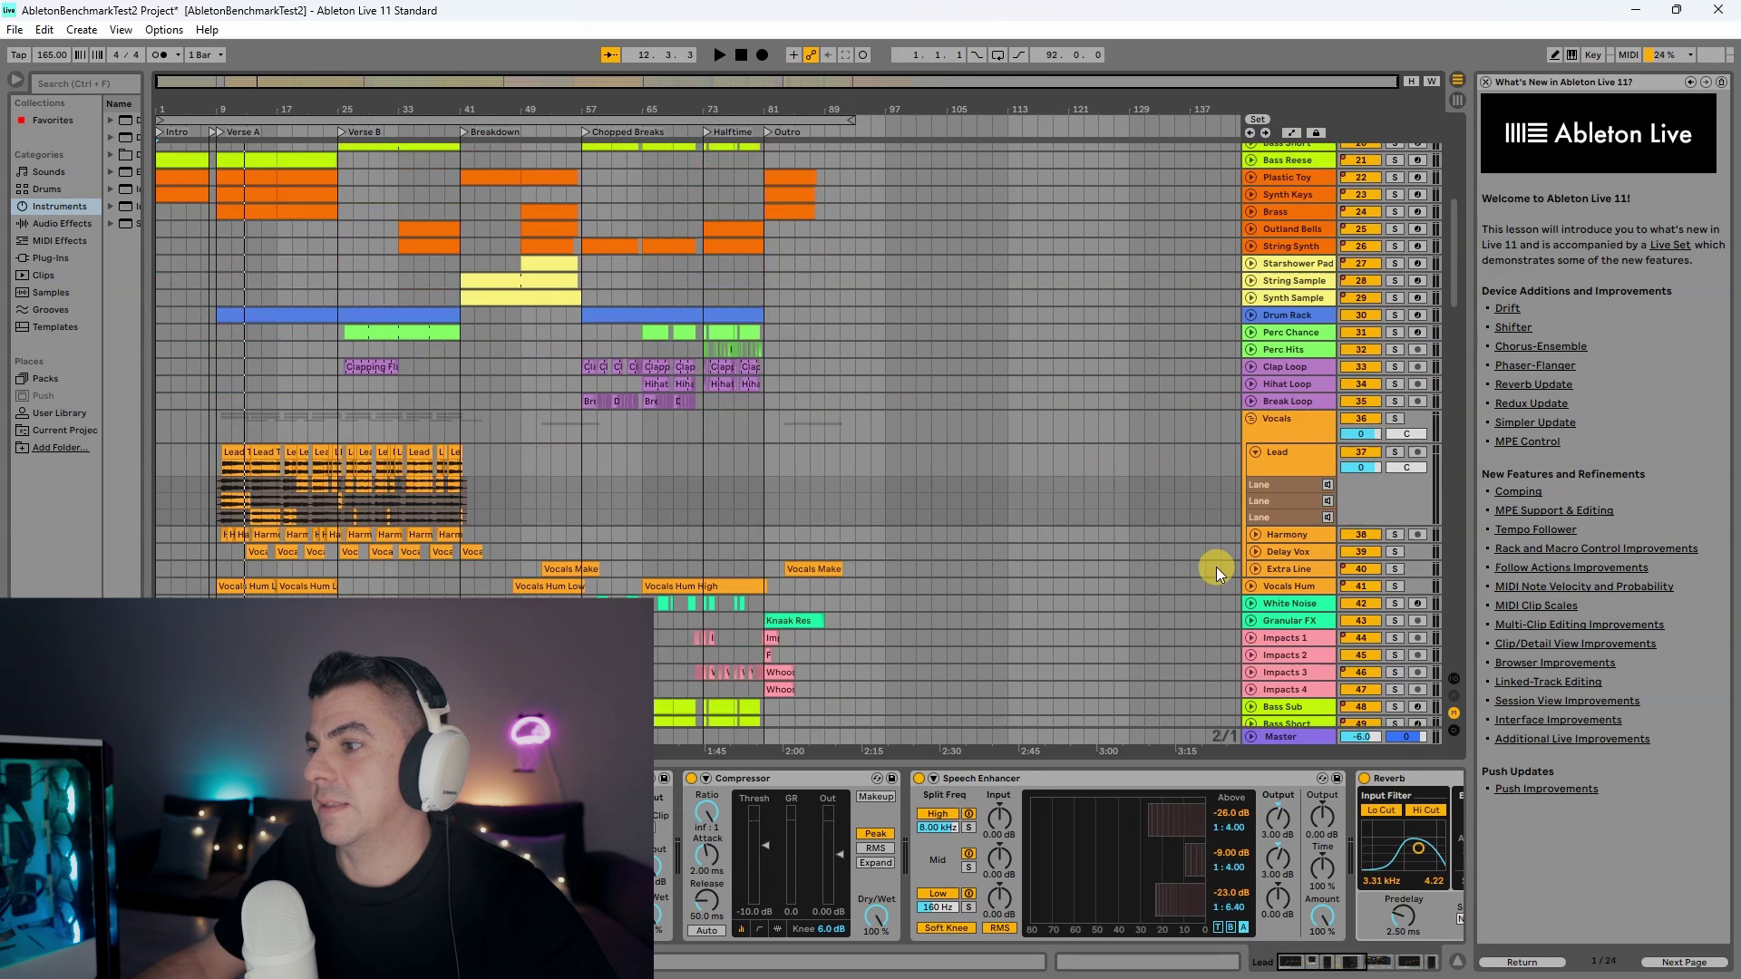
- Delete duplicated tracks Drum Rack 117 through Synth Sample 145, leaving 116 tracks
scroll(1216, 568, "down", 5)
left_click(1293, 678)
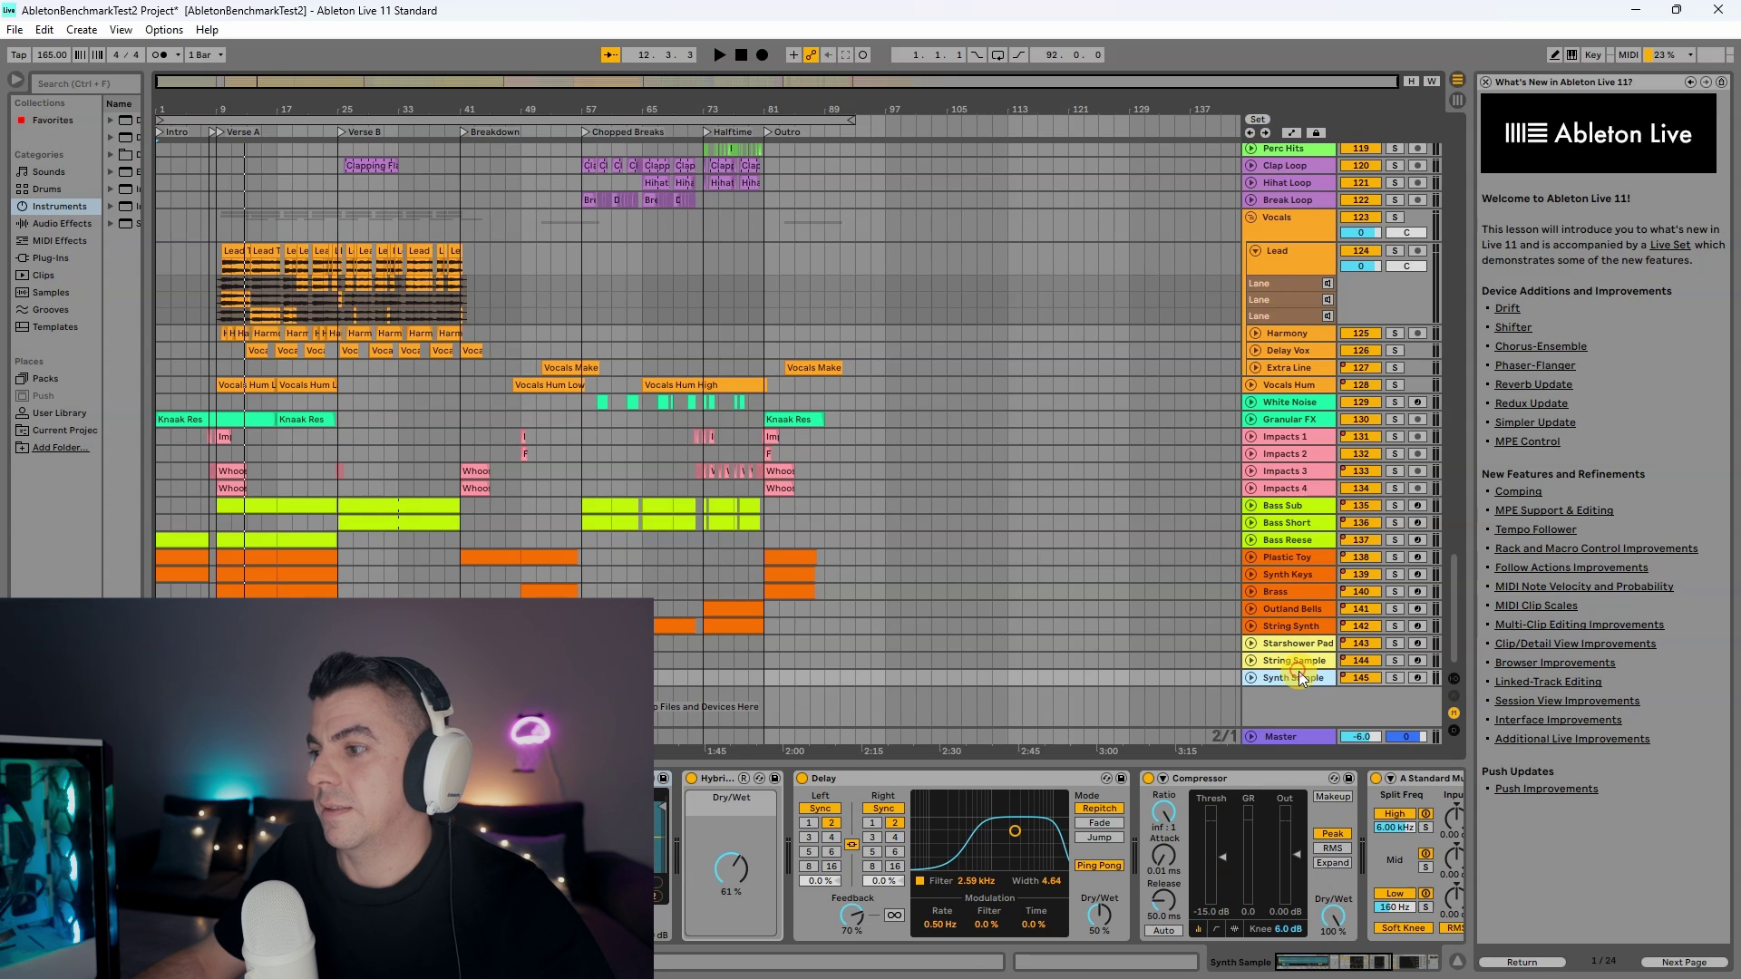
scroll(1308, 487, "up", 5)
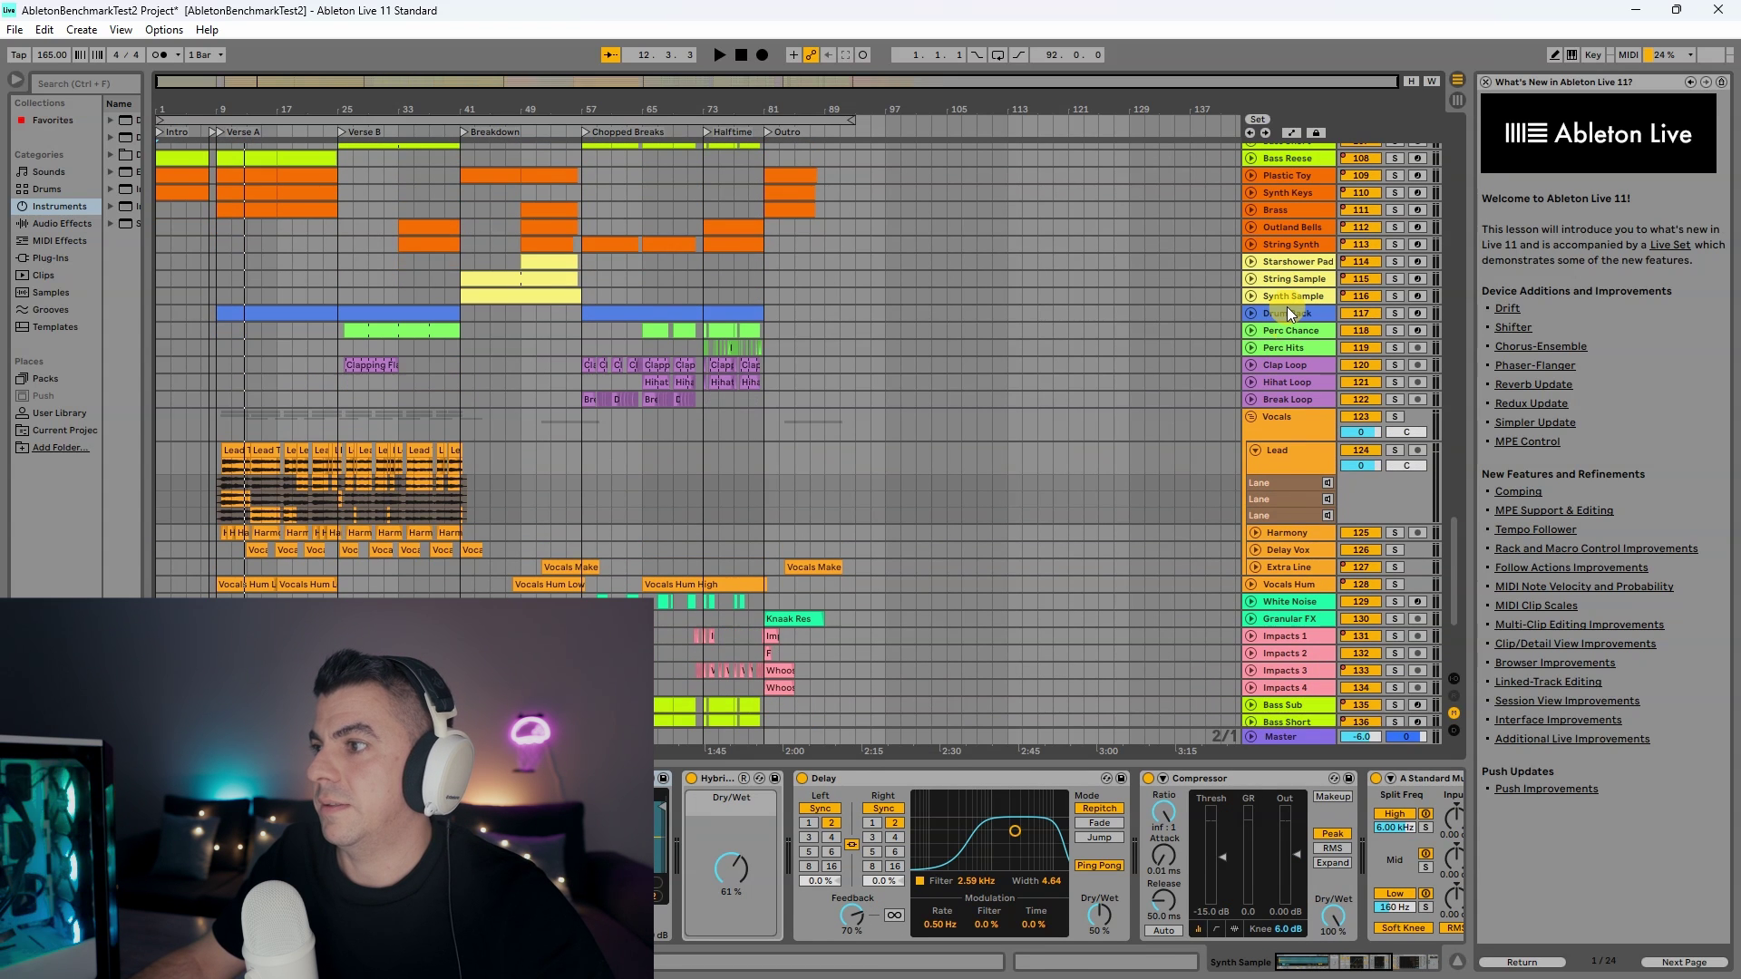
left_click(1287, 308)
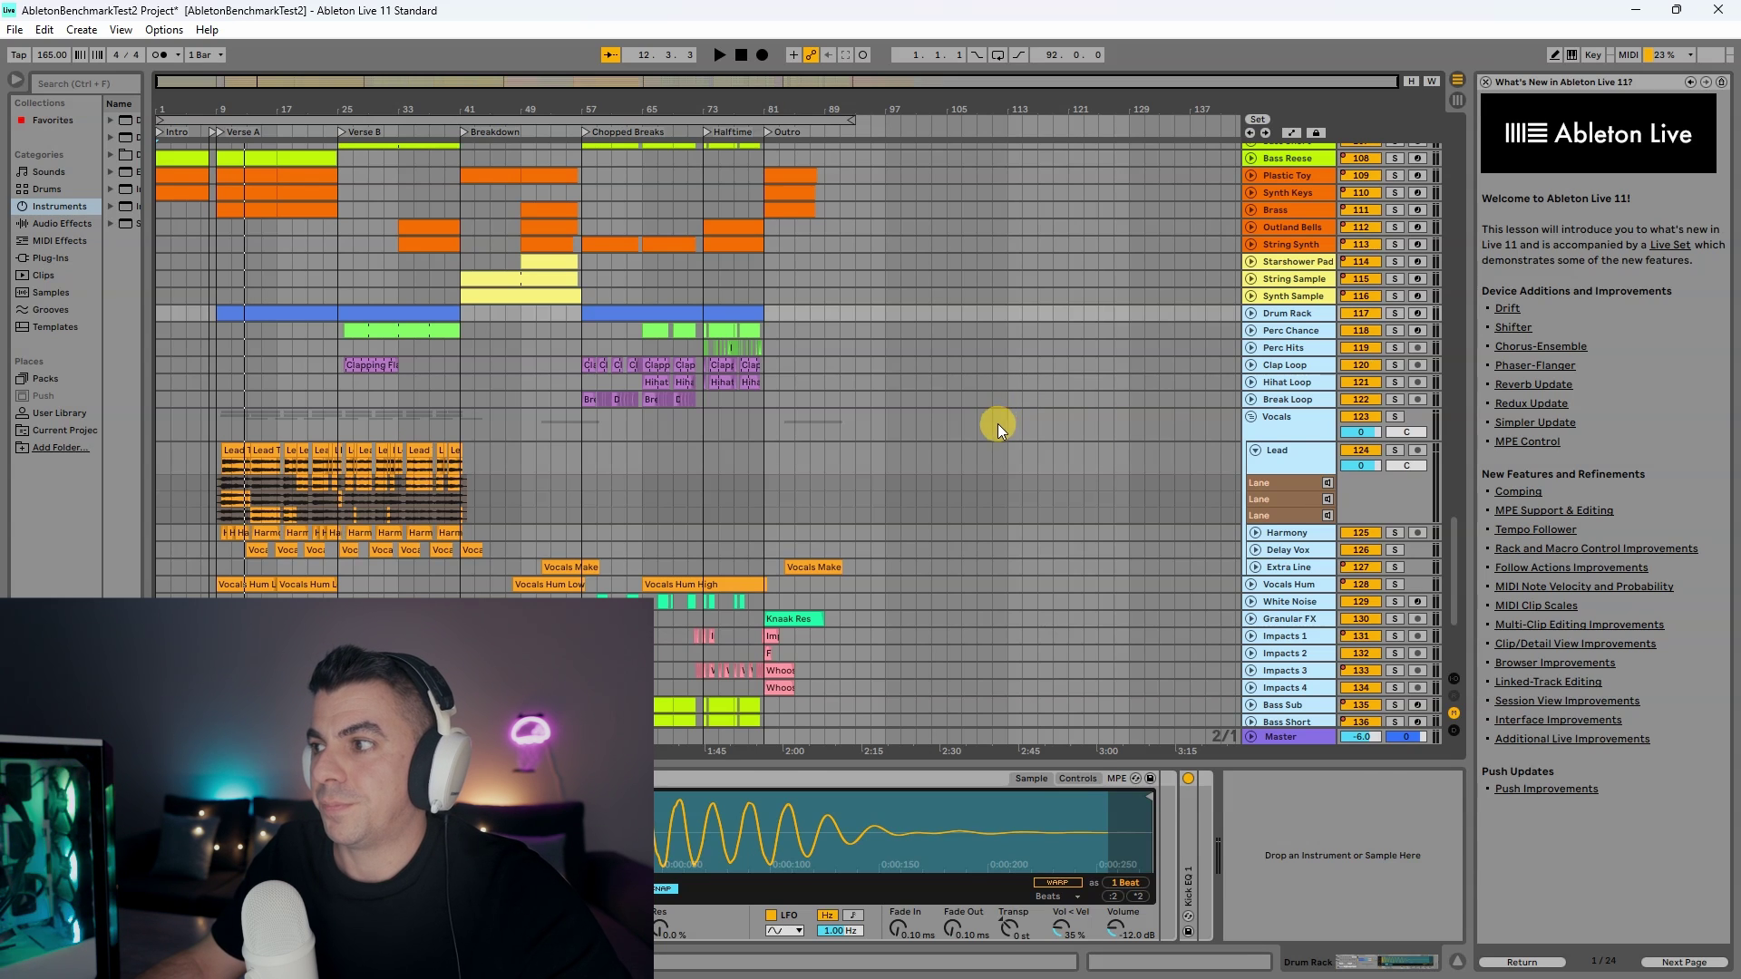
key("Delete")
scroll(845, 265, "up", 2)
key("ctrl+z")
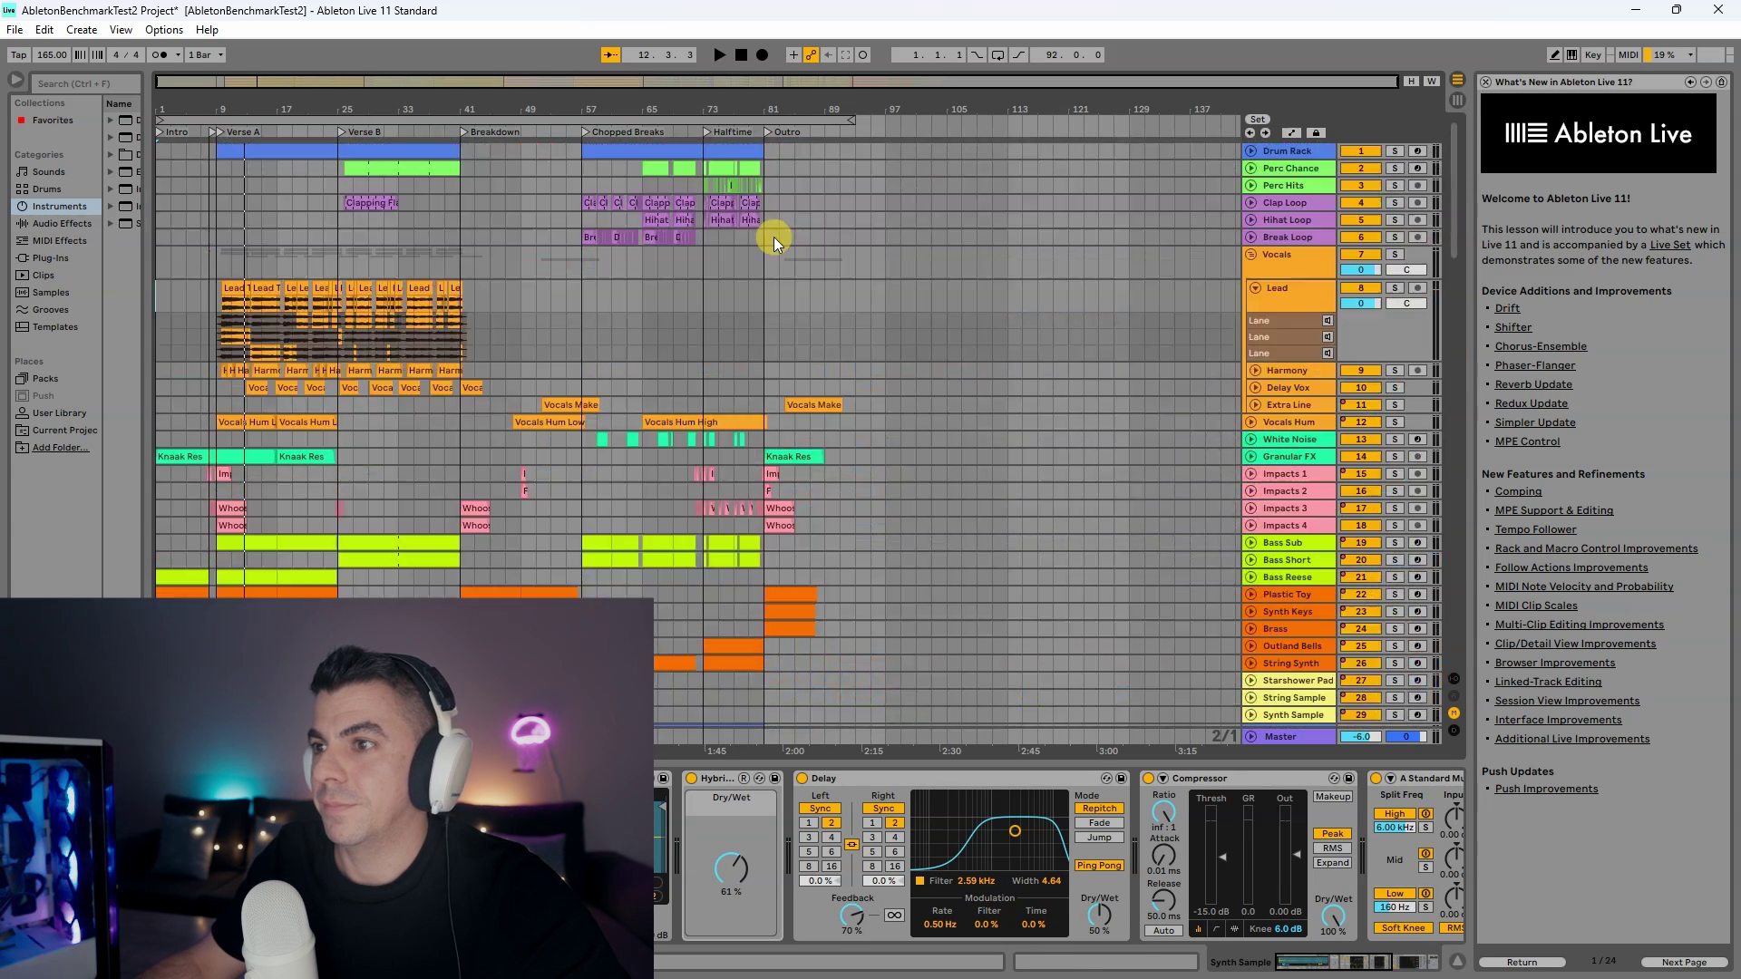
- Play the 116-track set from the song start through Verse A, stopping at bar 22
left_click(740, 256)
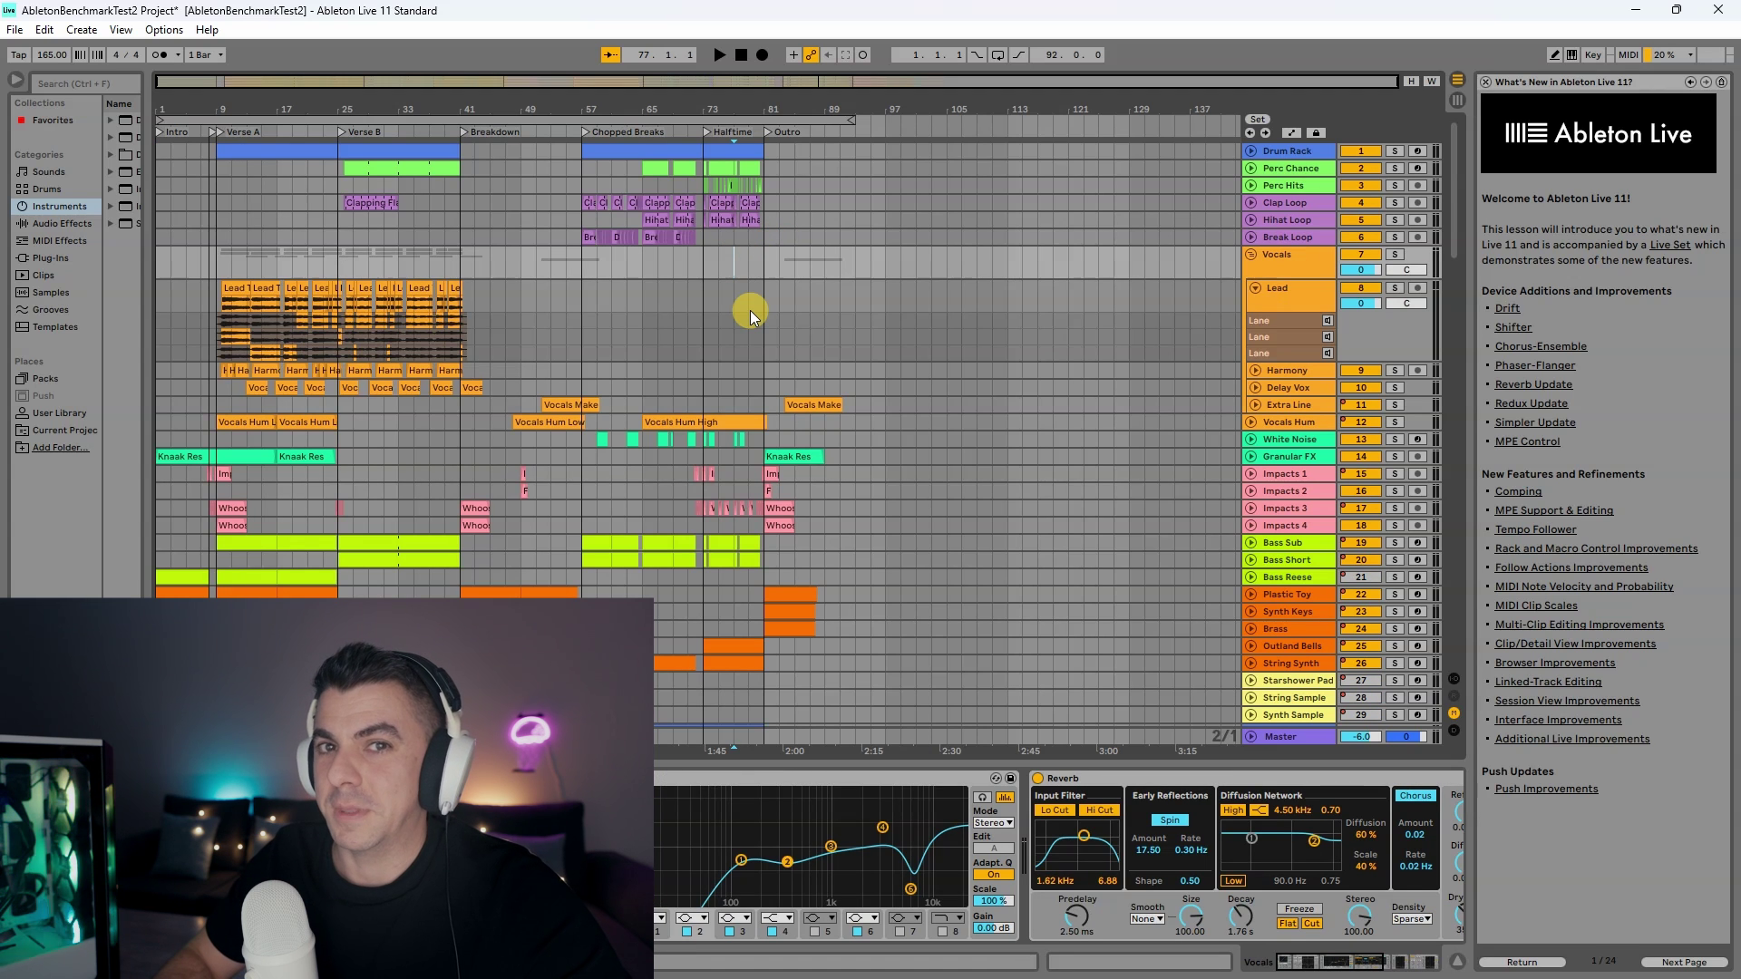
key("space")
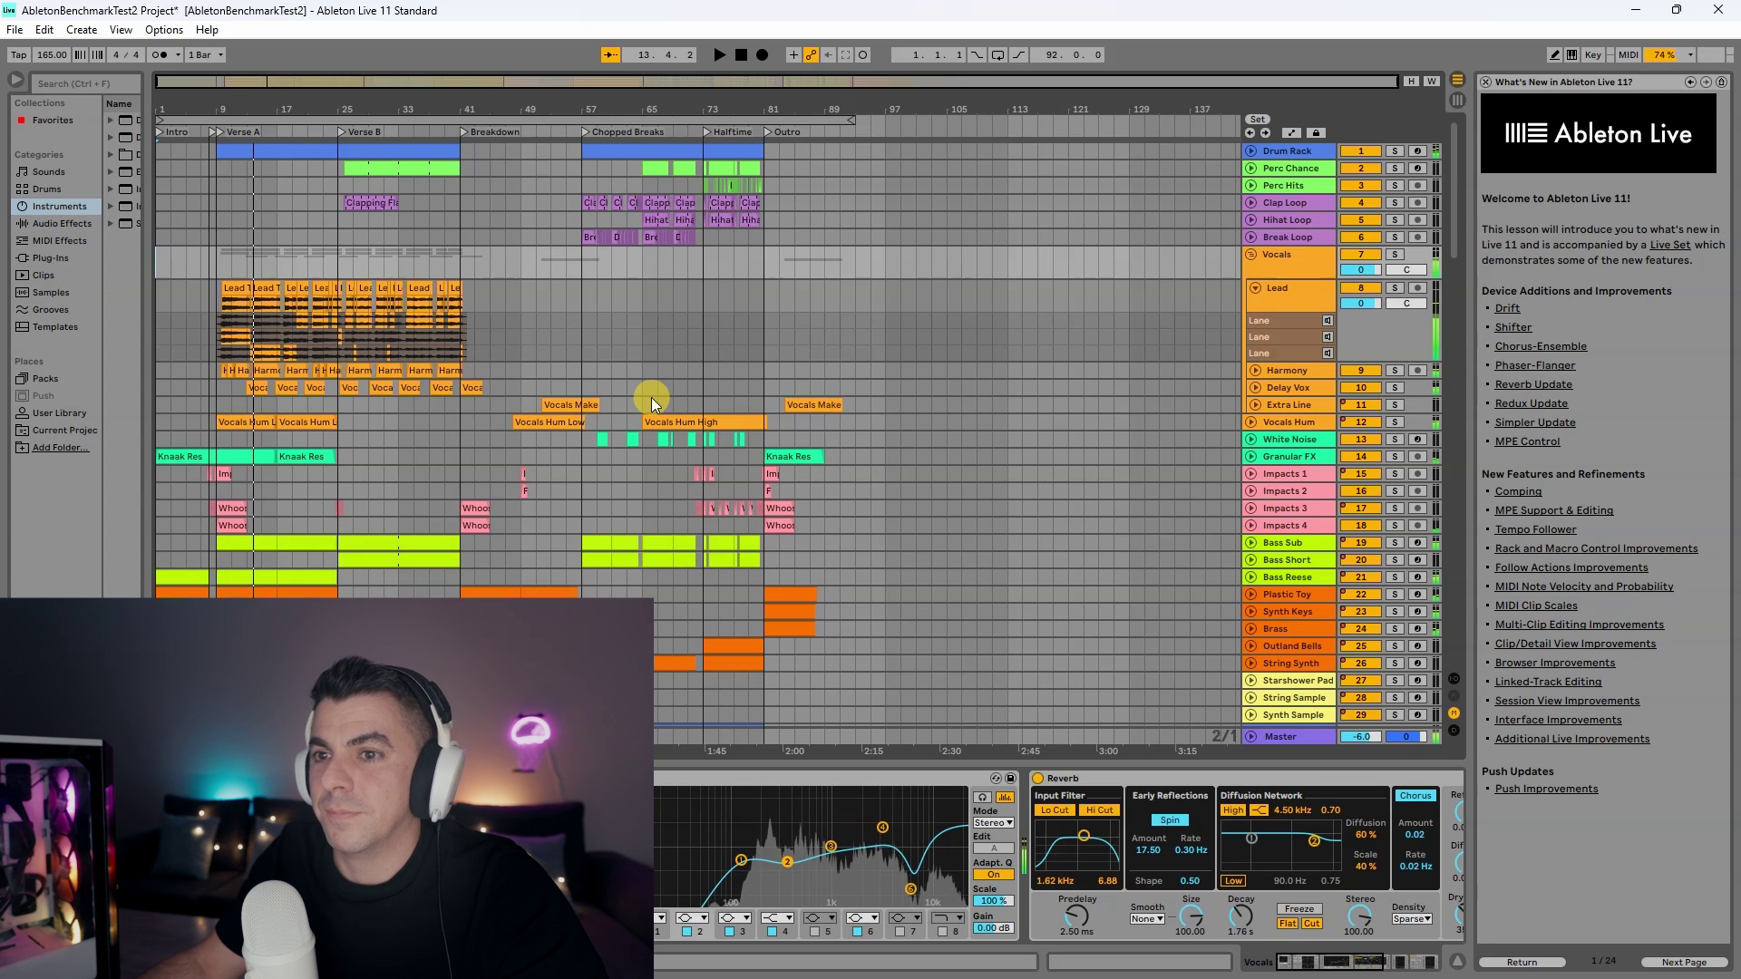
key("space")
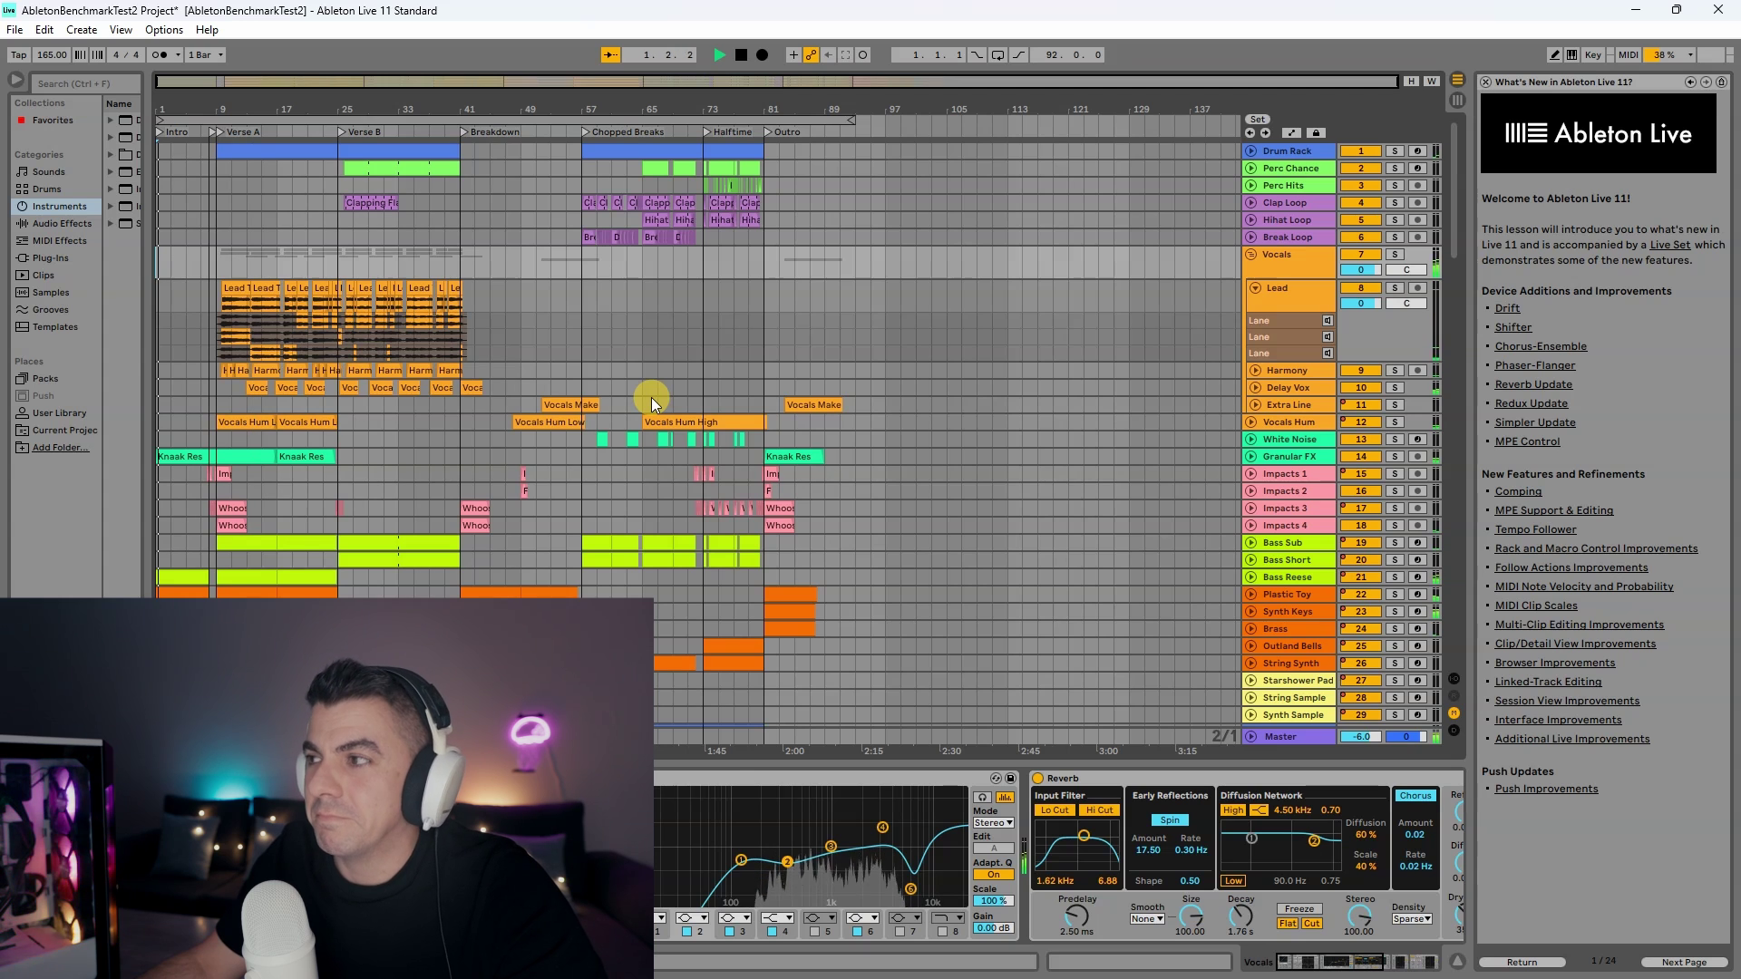
left_click(249, 202)
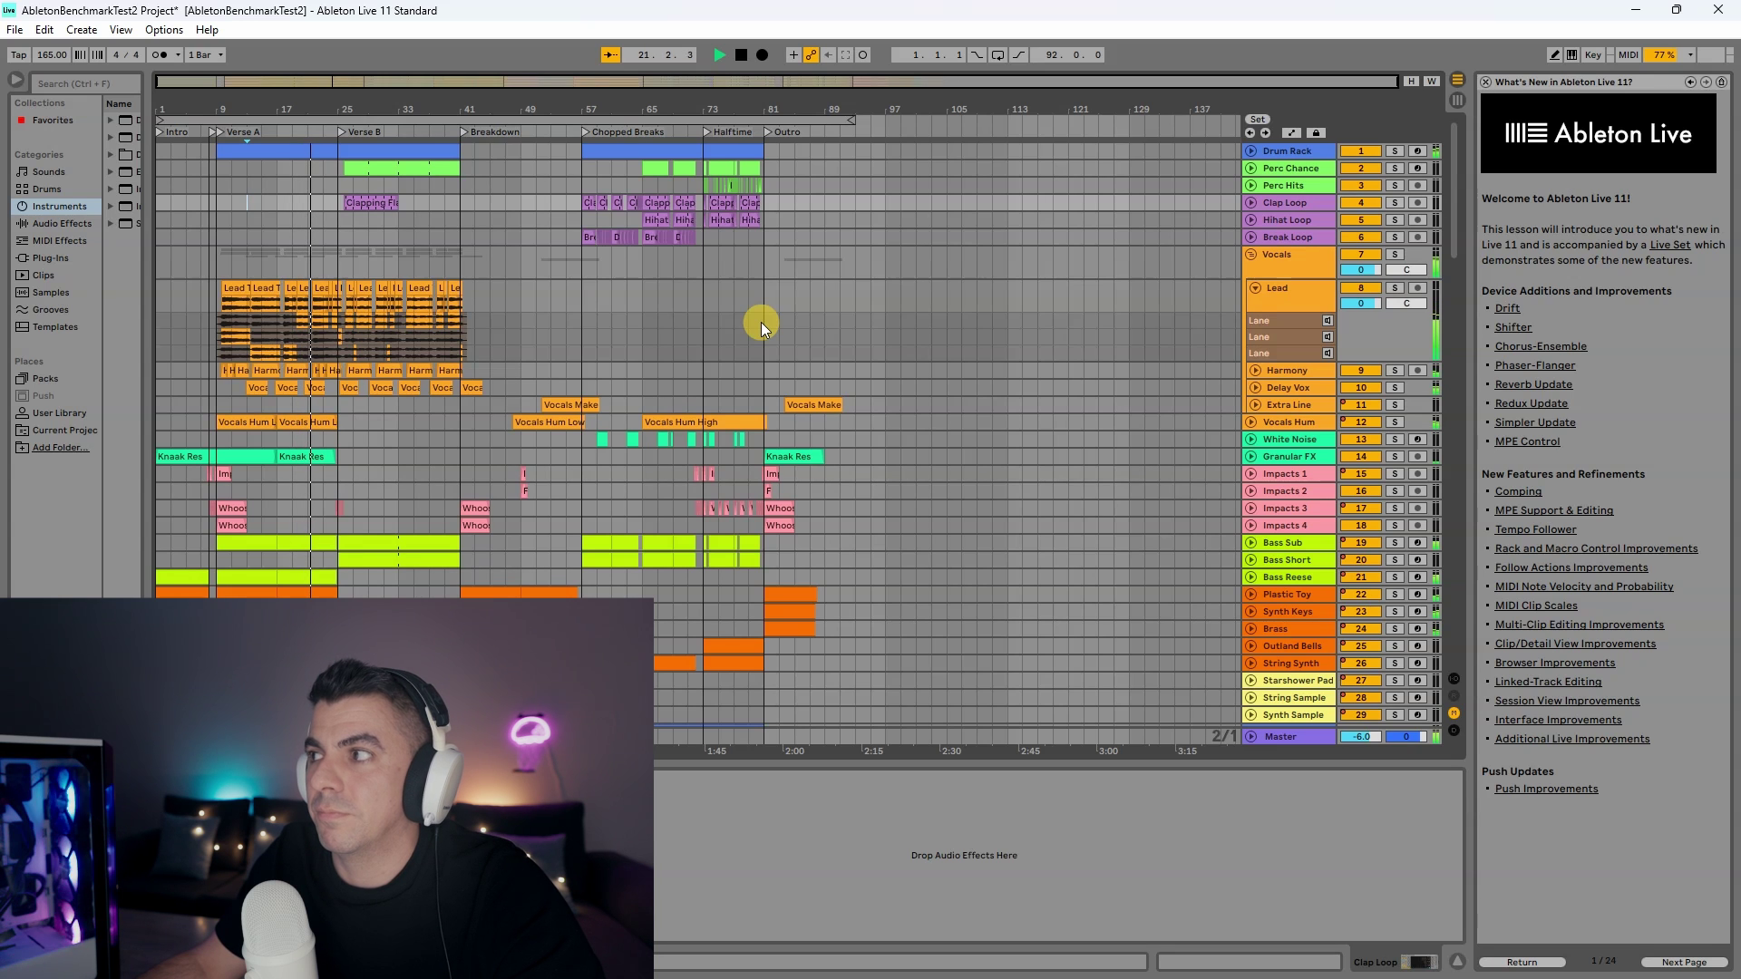
key("space")
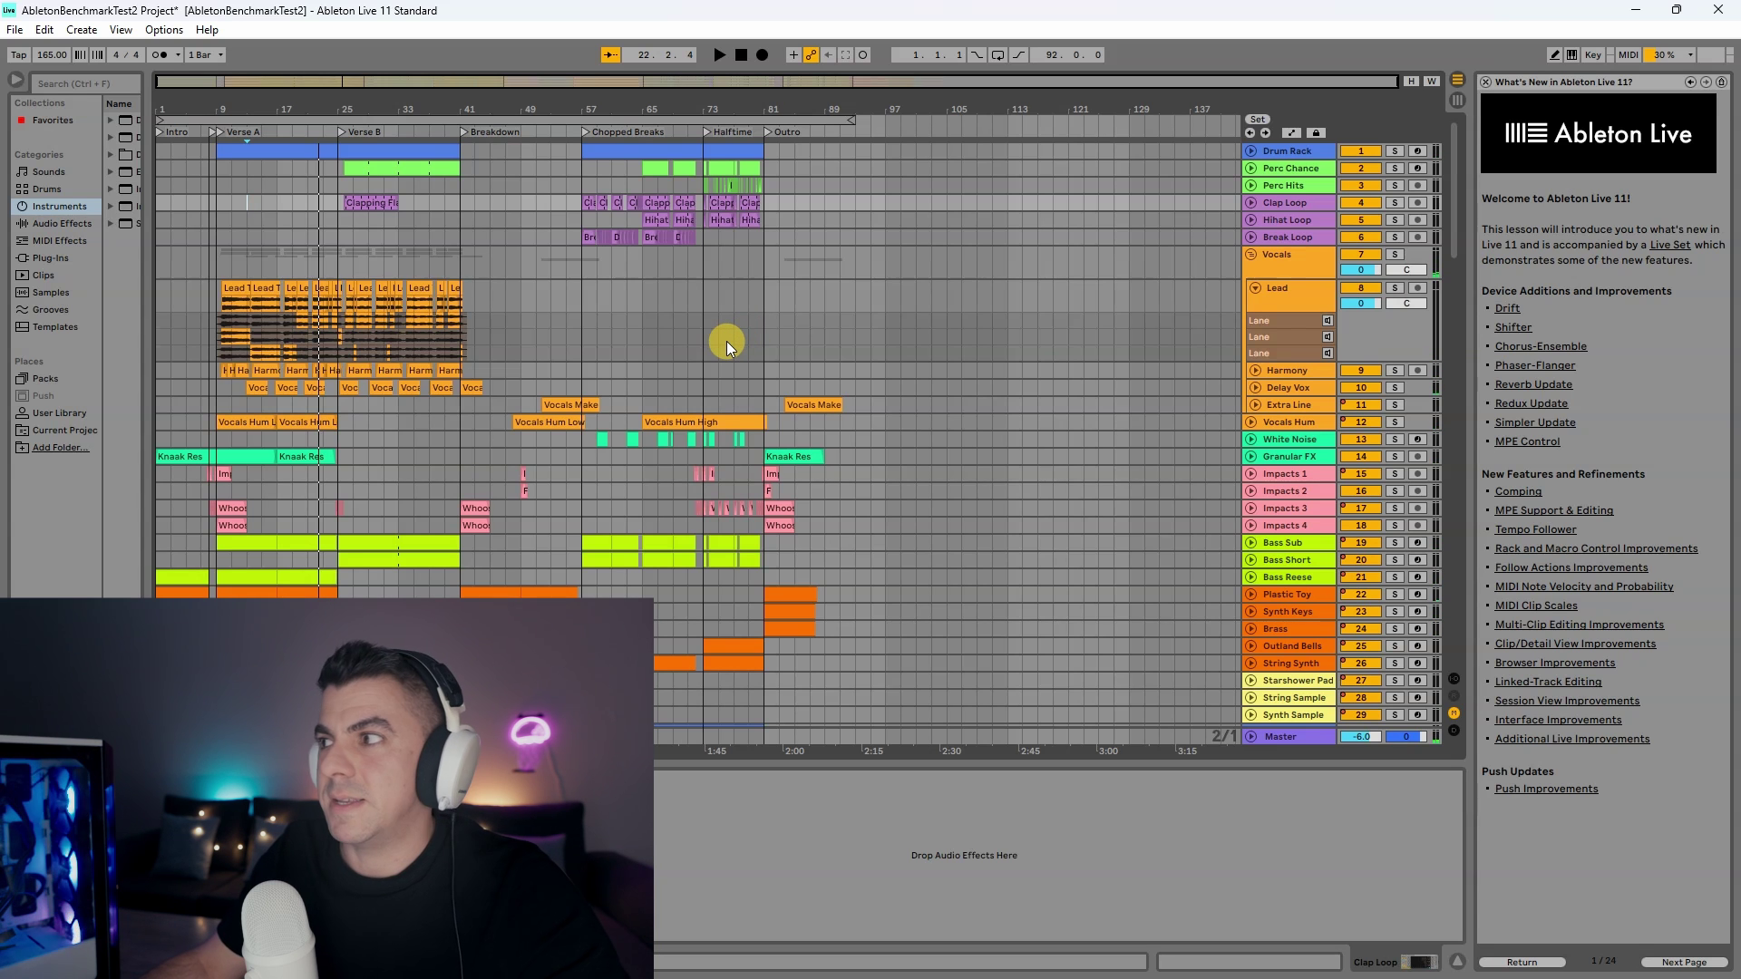
scroll(1309, 536, "down", 2)
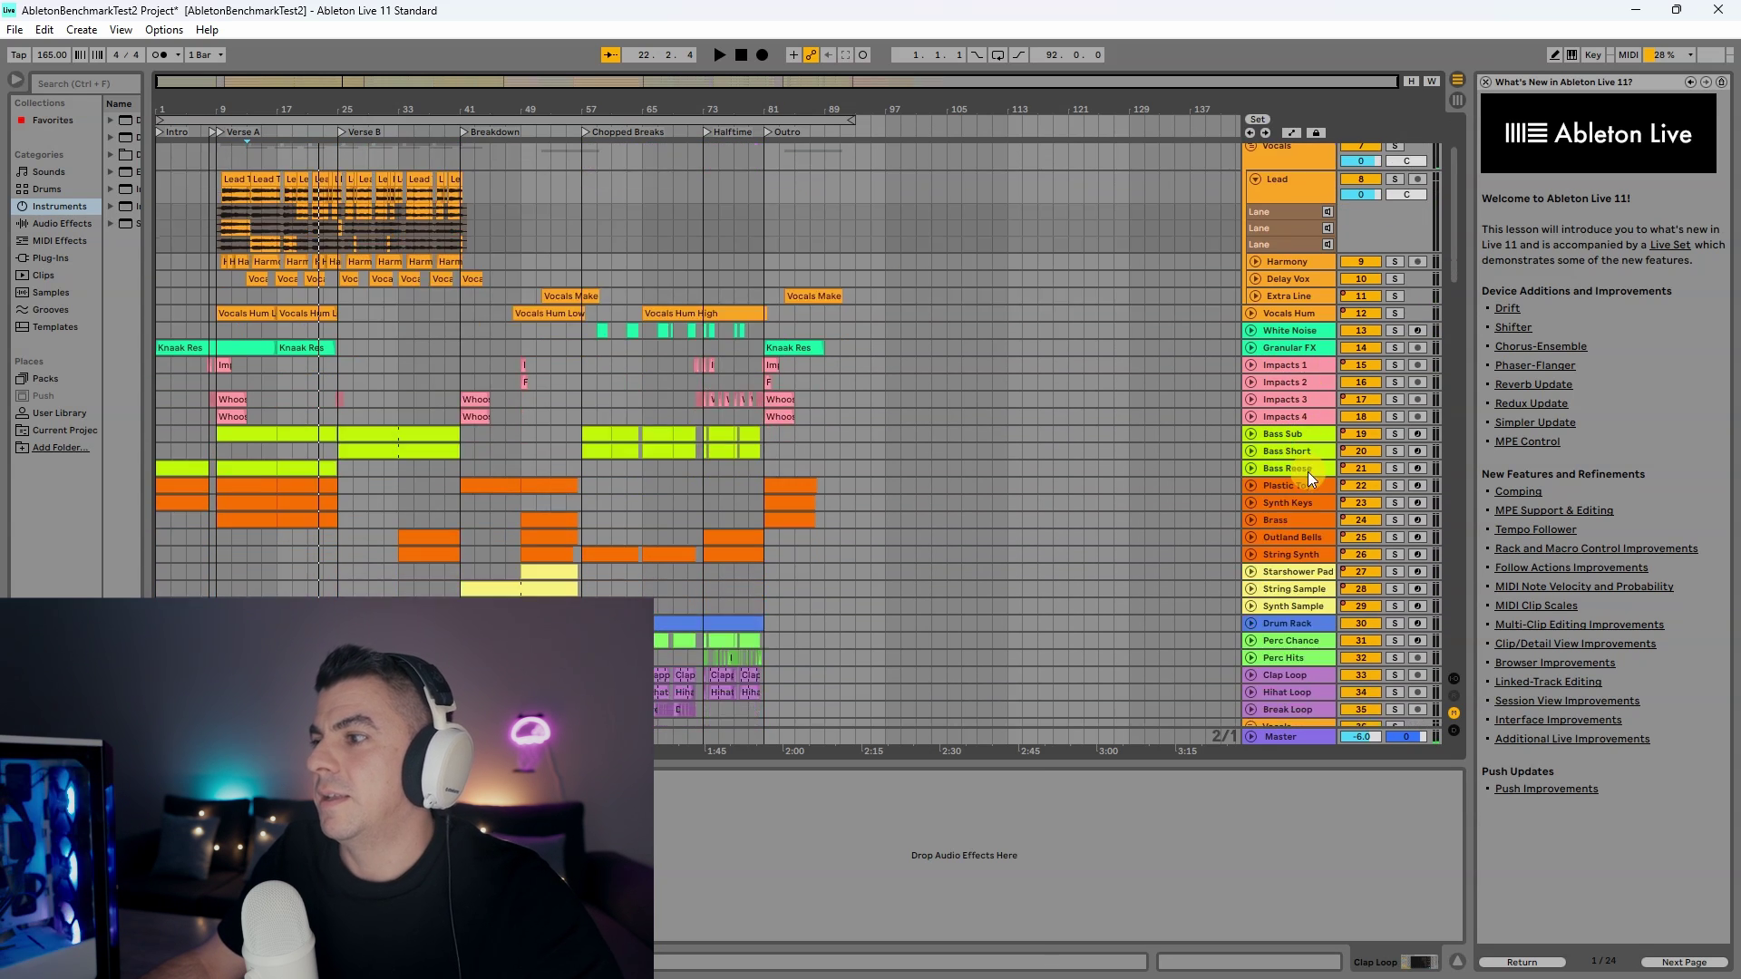
left_click(287, 350)
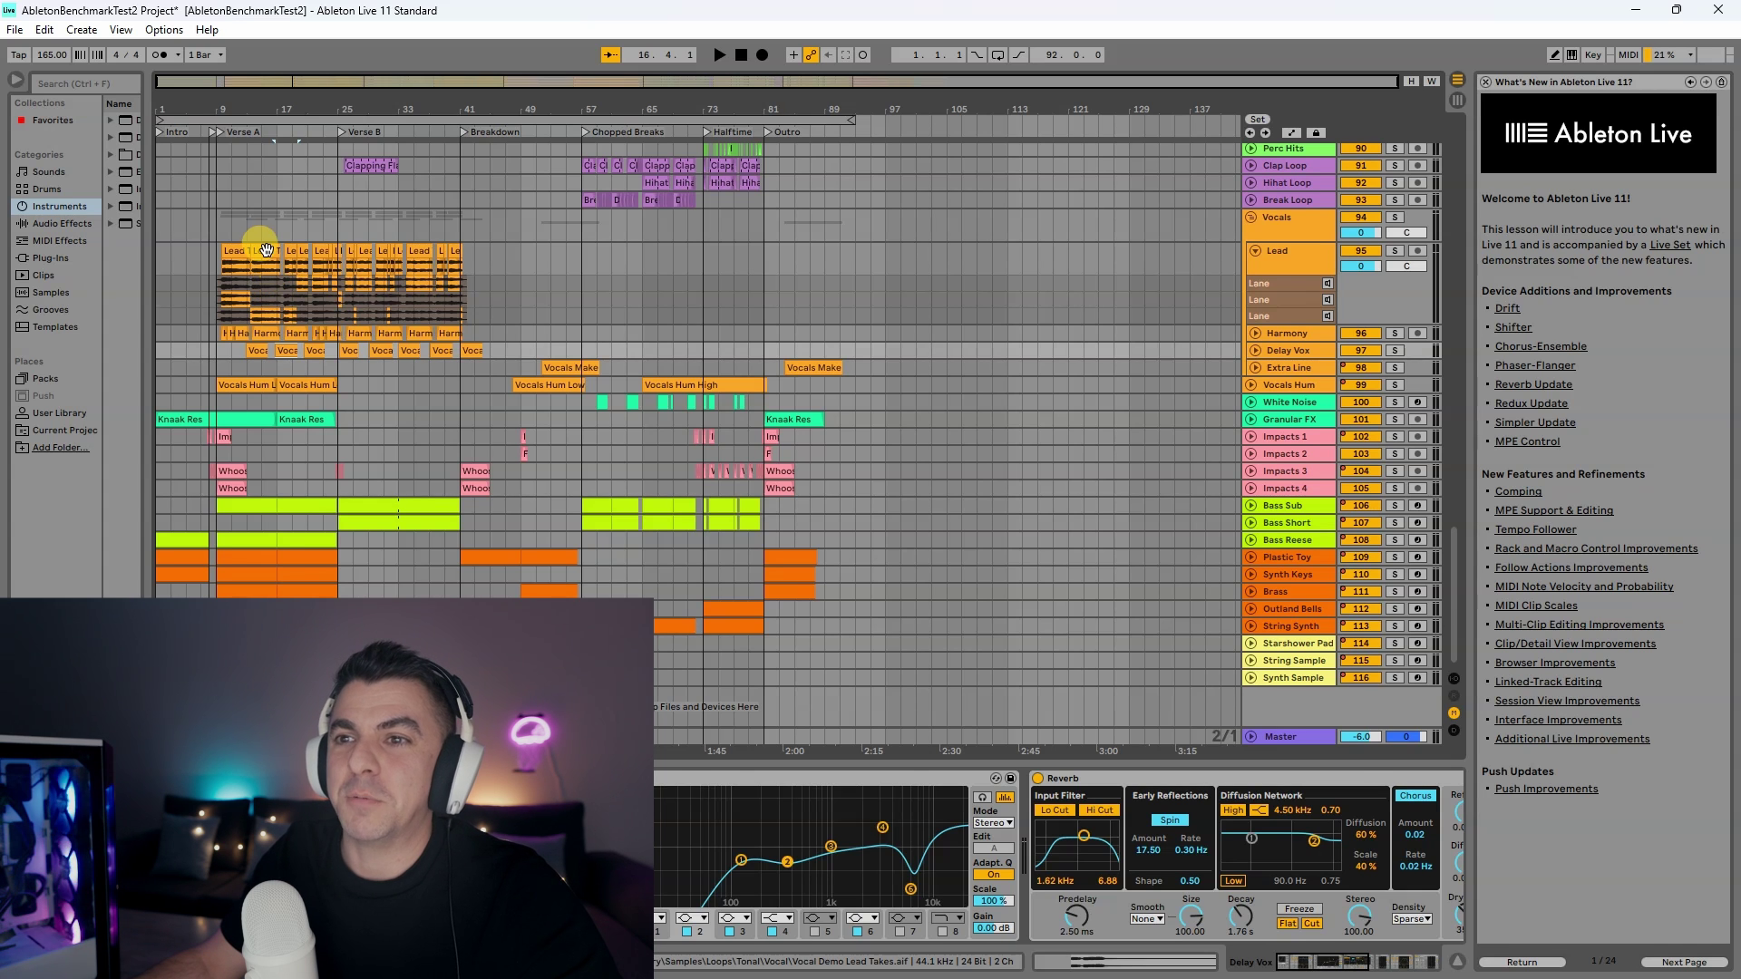
left_click(270, 281)
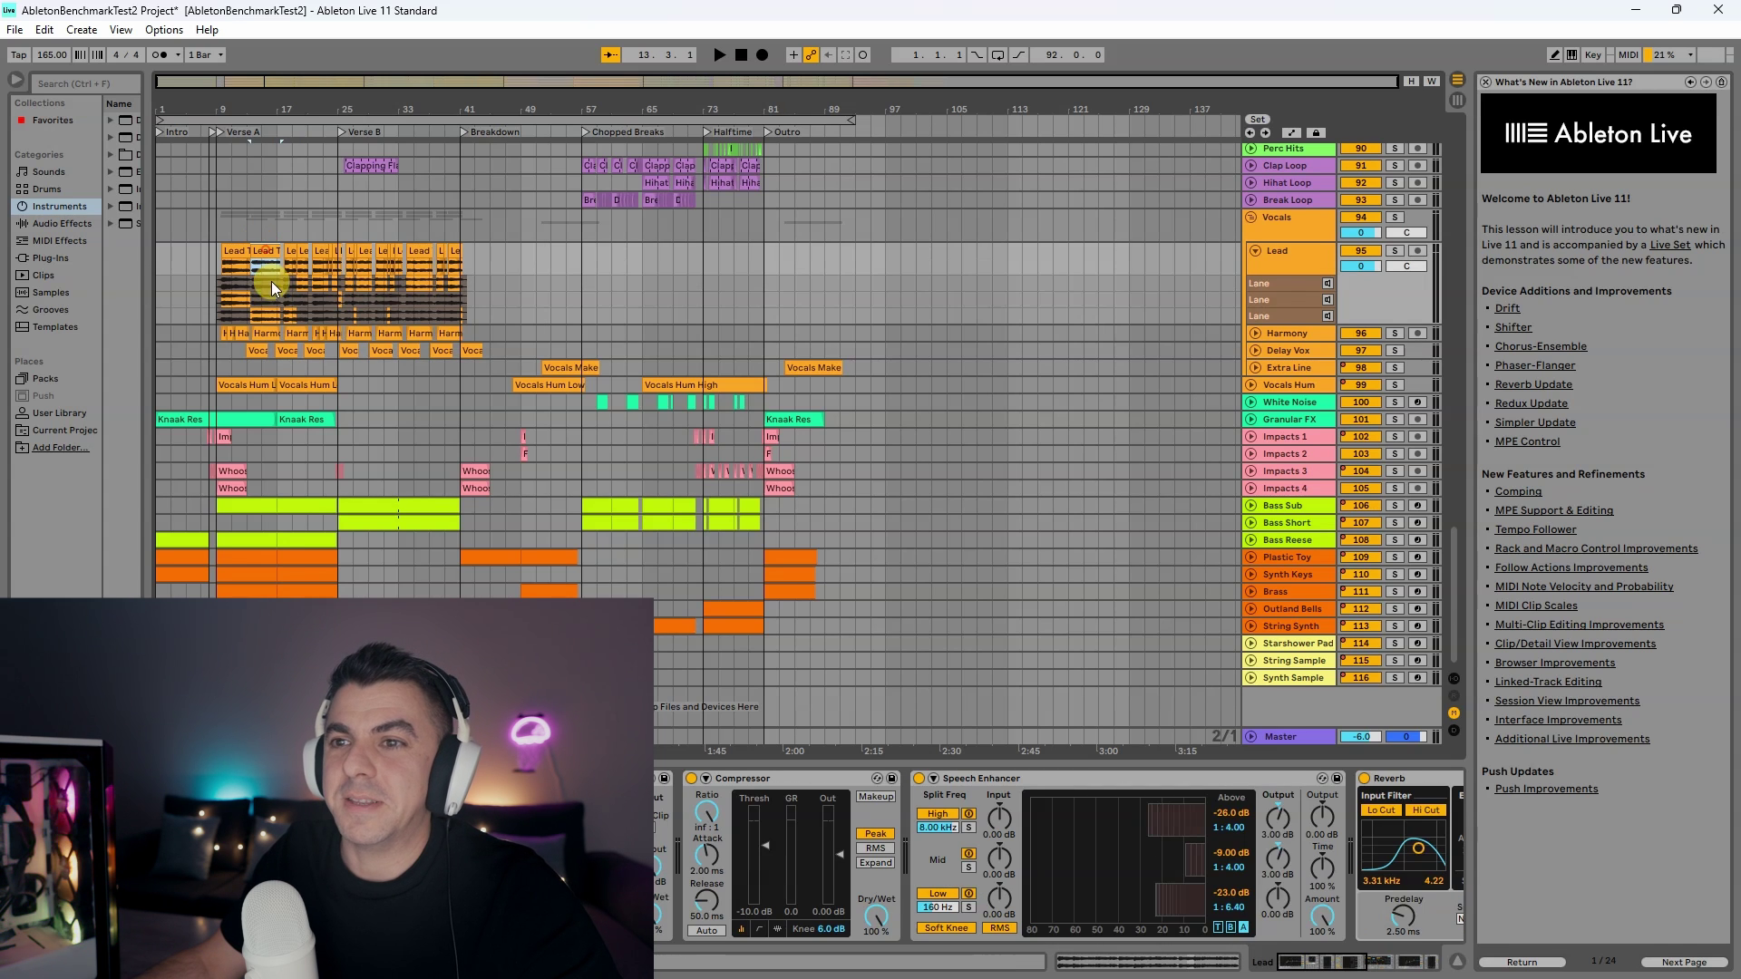
left_click(272, 385)
left_click(302, 414)
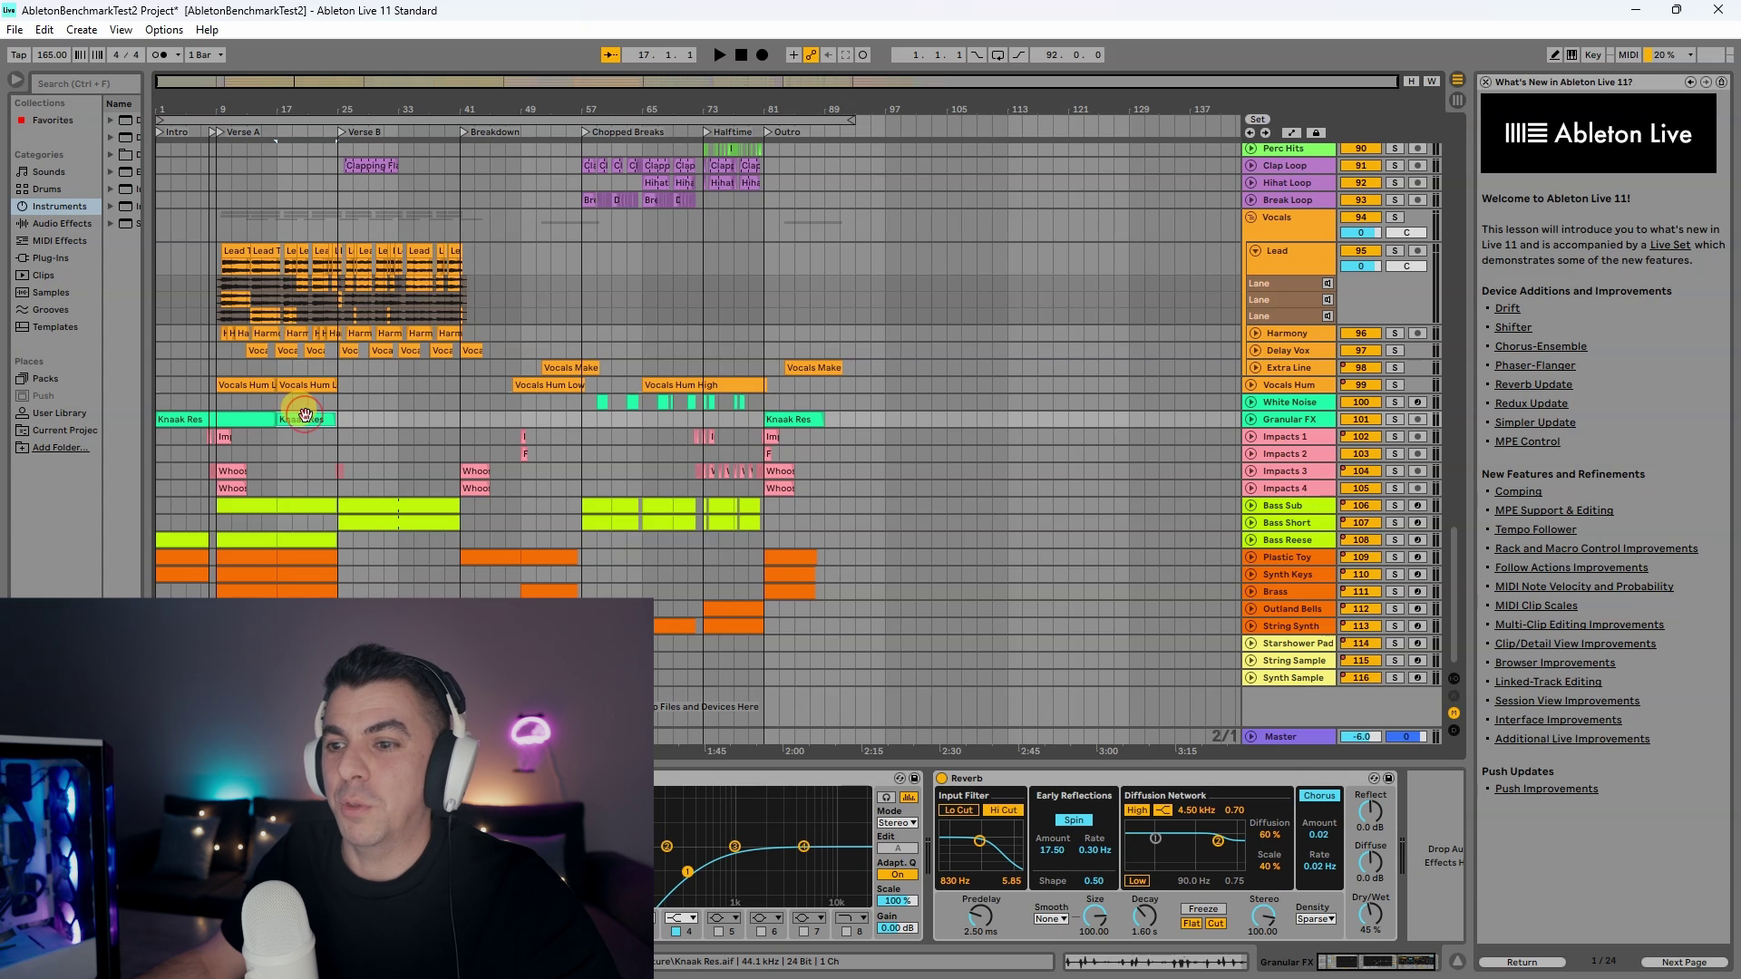